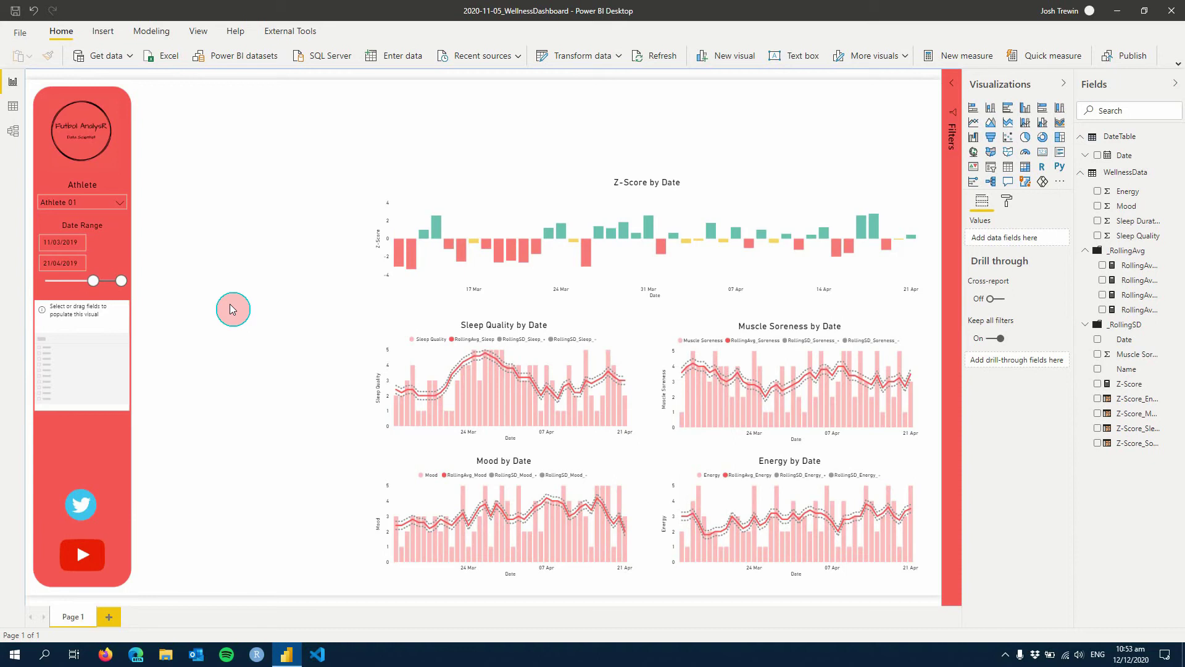
Step: Add an empty matrix visual, enlarge it and place it between the red sidebar and the Z-Score chart
mouse_move(87, 312)
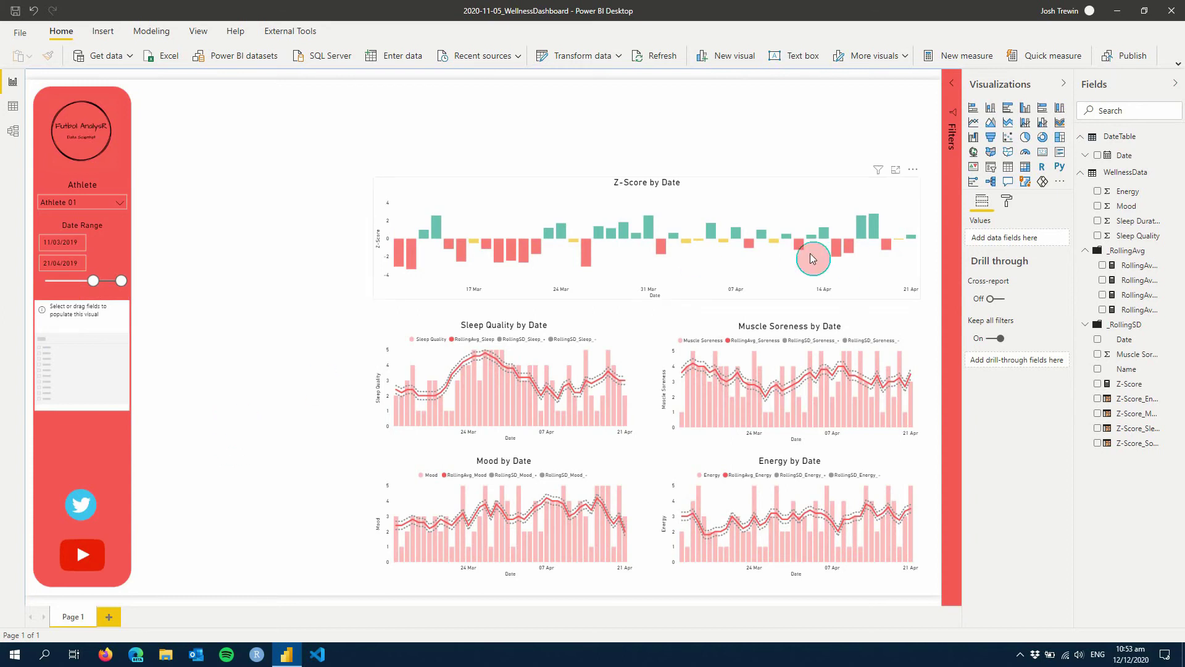
click(1023, 171)
drag(105, 146, 328, 220)
drag(256, 248, 240, 261)
drag(241, 320, 253, 382)
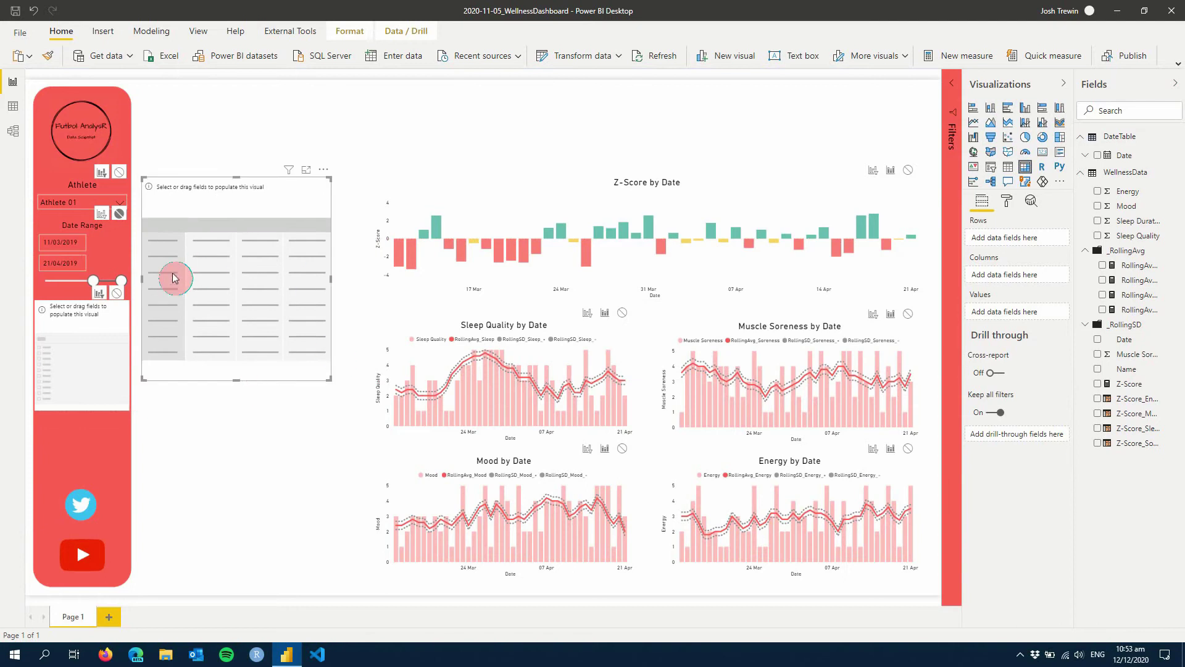
click(202, 285)
drag(202, 286, 219, 282)
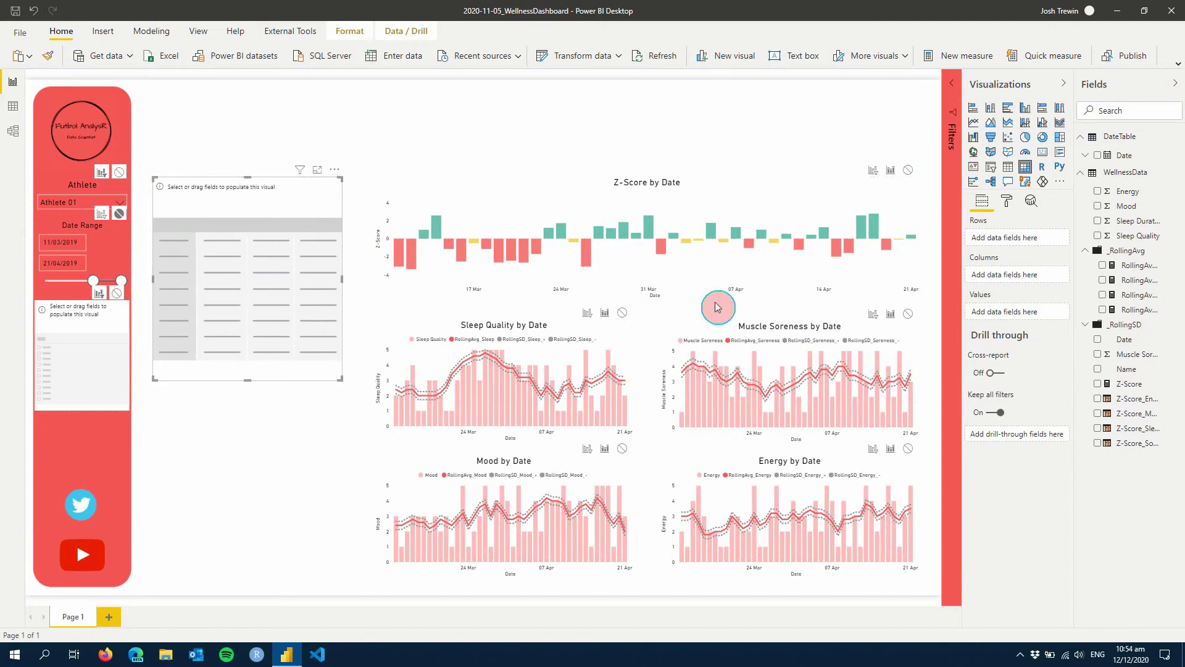
Step: Fill the matrix with Name as rows and Z-Score and Sleep Duration as values
click(1098, 369)
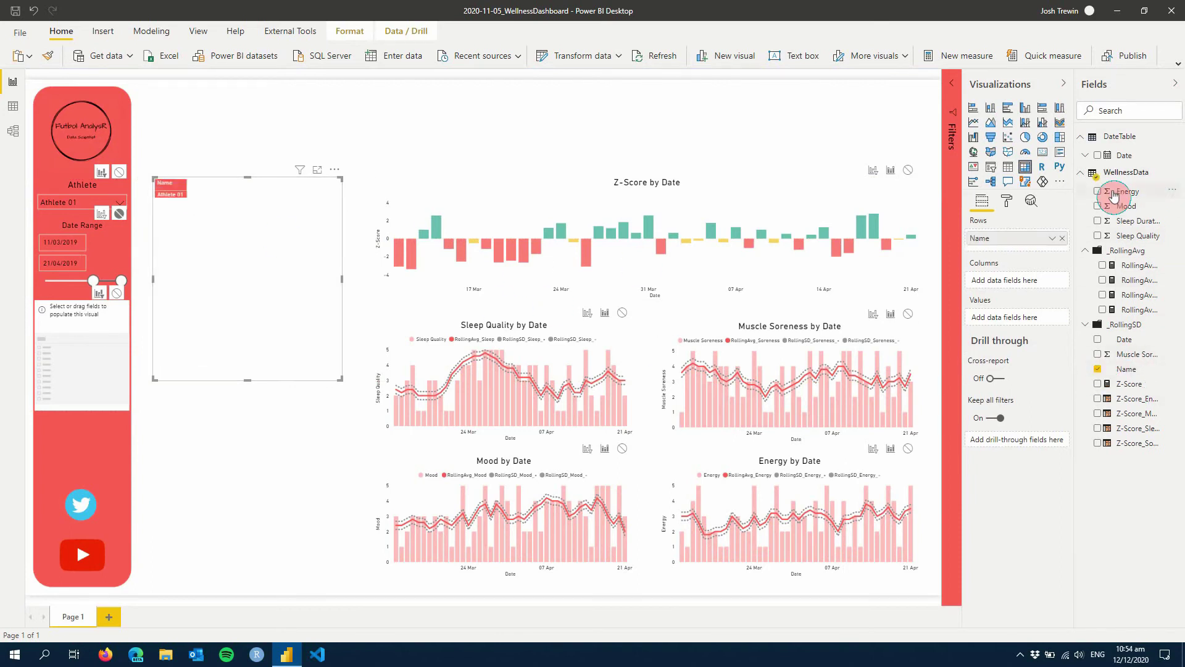
click(1098, 384)
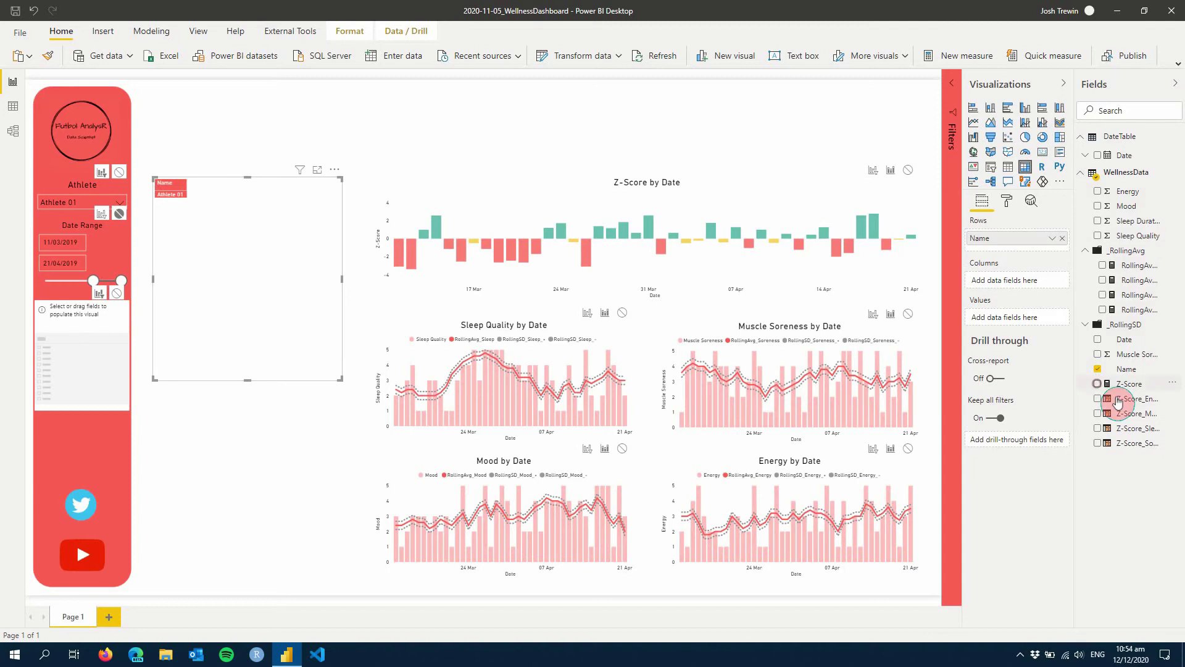
click(1099, 222)
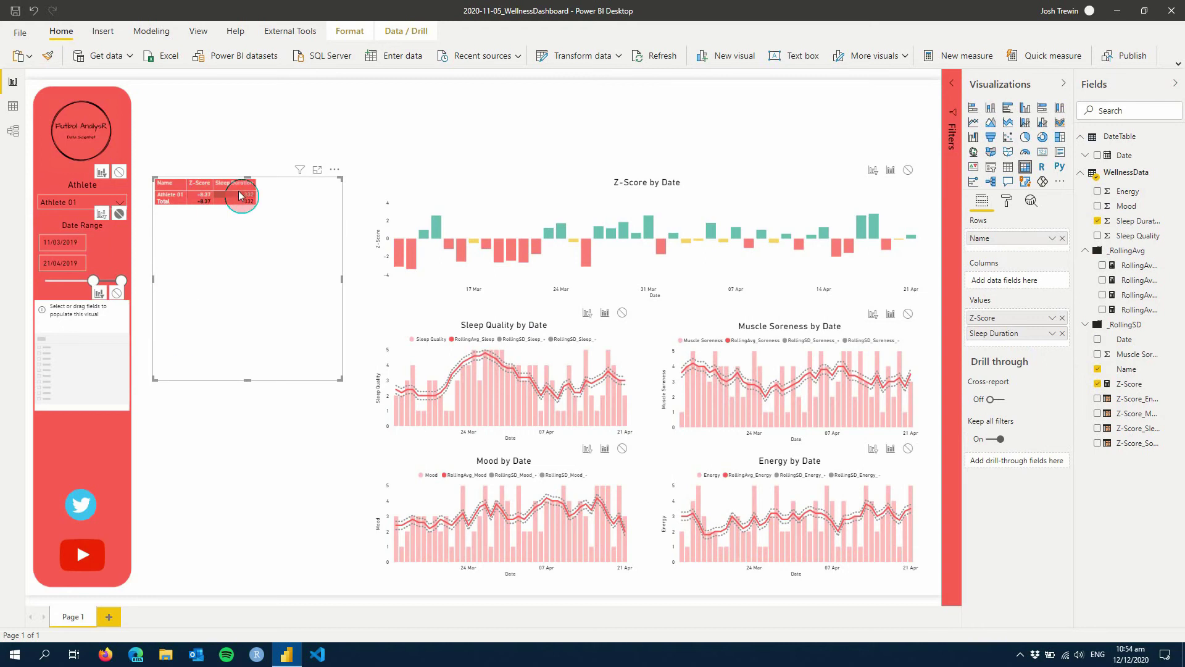
click(170, 198)
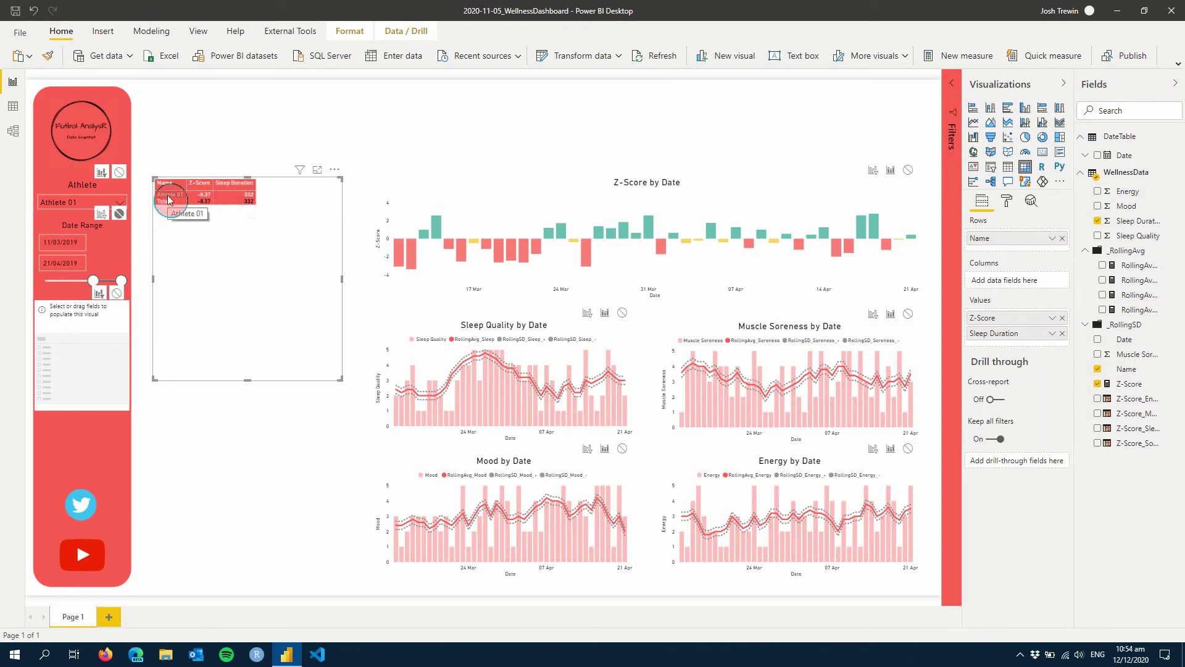
Step: Stop the Athlete slicer from filtering the new matrix, and finish editing the visual interactions
click(73, 187)
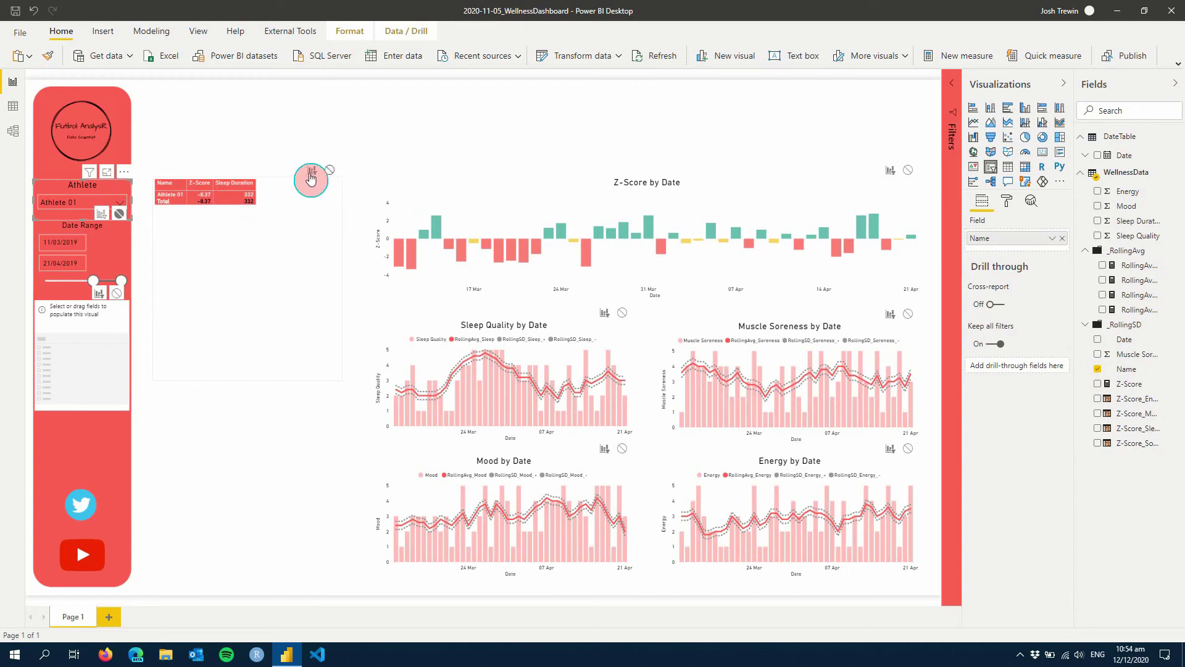
click(71, 193)
click(78, 197)
click(86, 196)
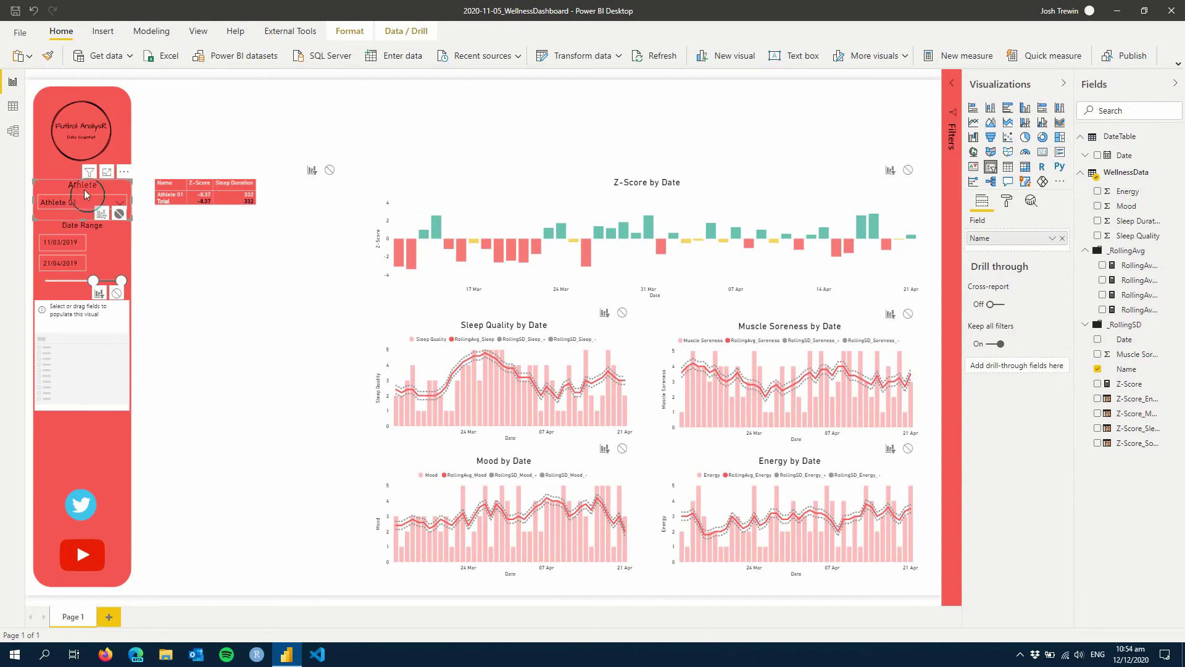
click(302, 183)
click(328, 172)
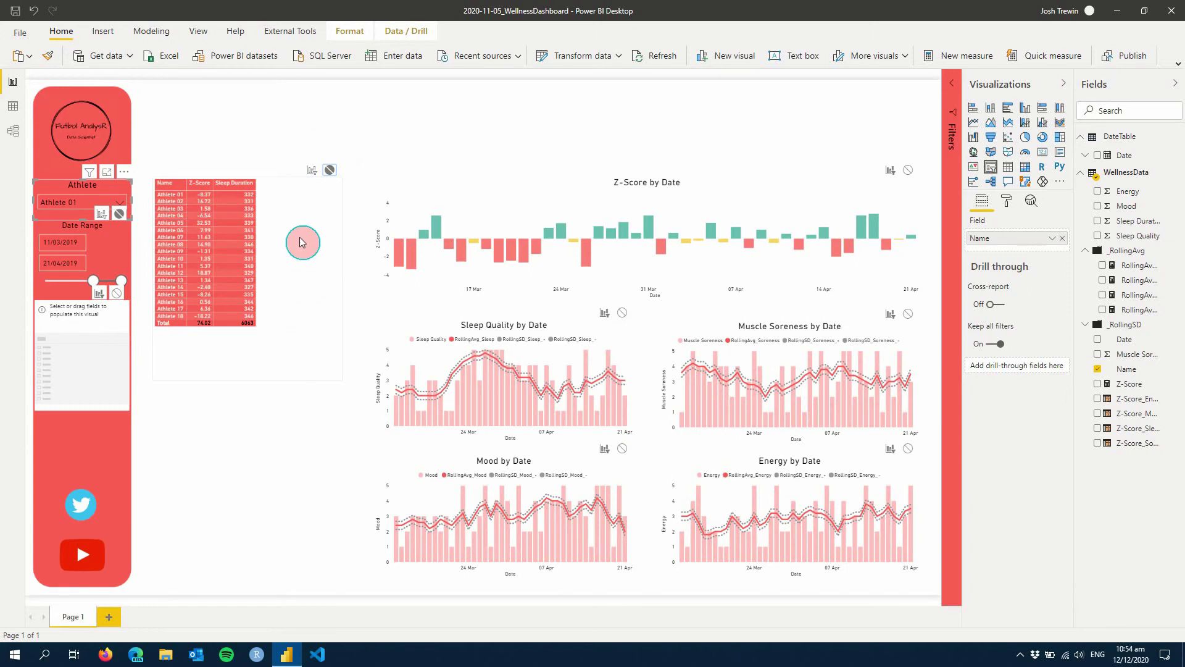
click(366, 32)
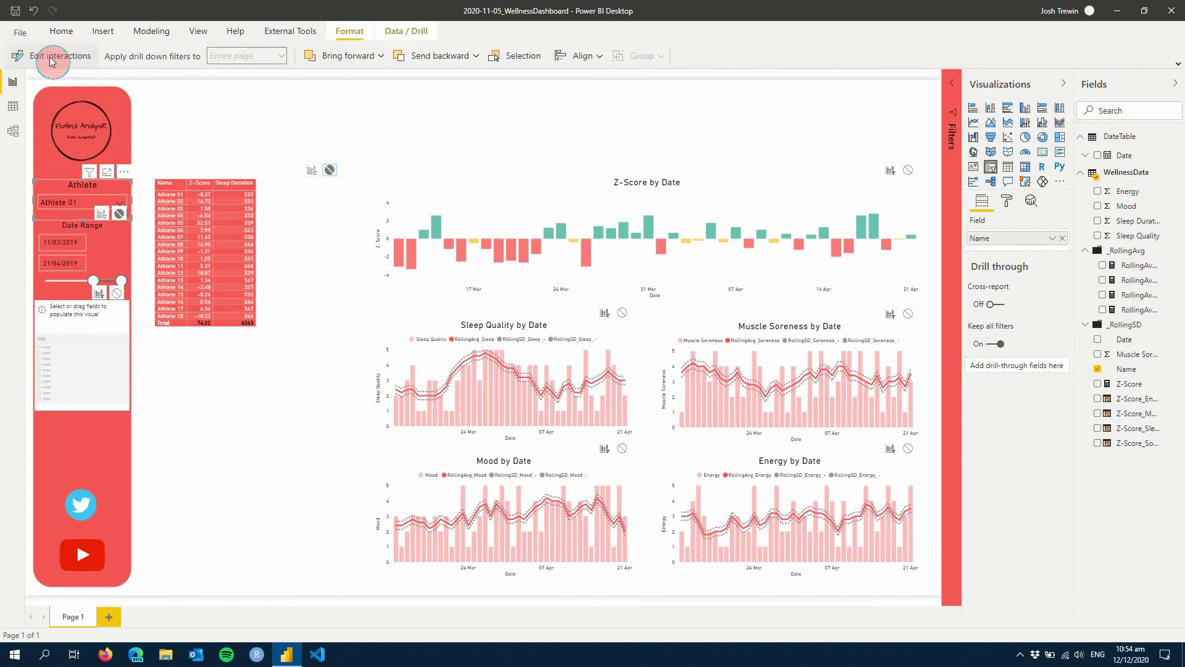
click(74, 60)
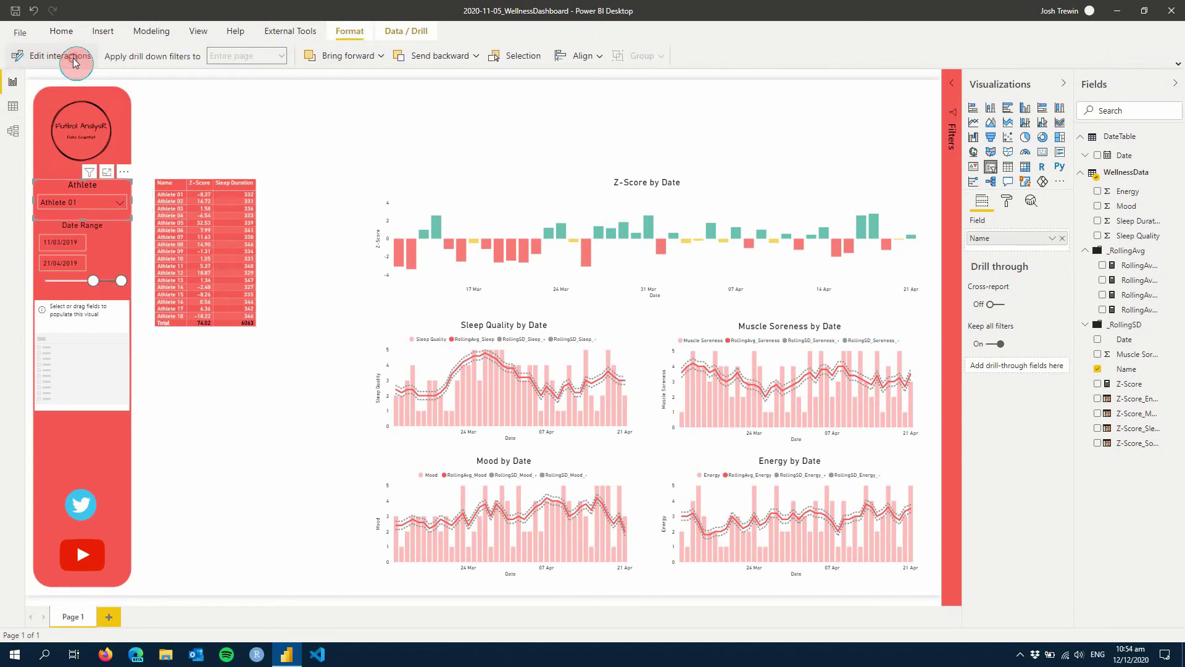
click(282, 126)
Step: Filter only the matrix by the DateTable Date field, keeping just Sunday, 21 April 2019
click(288, 228)
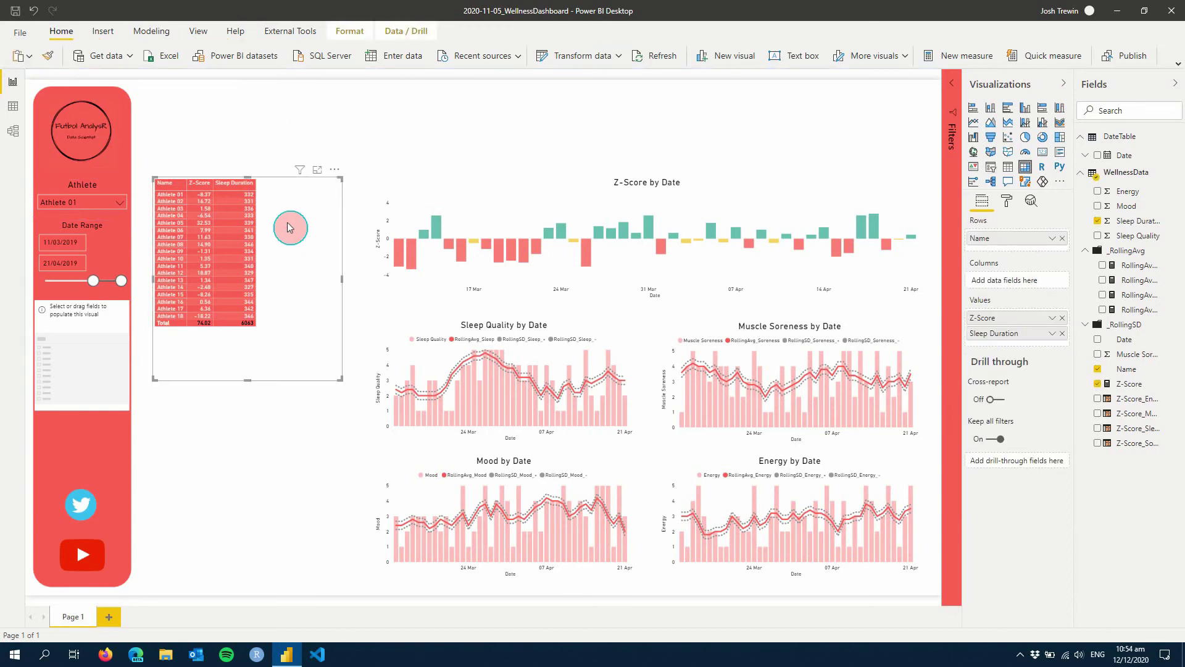
click(951, 86)
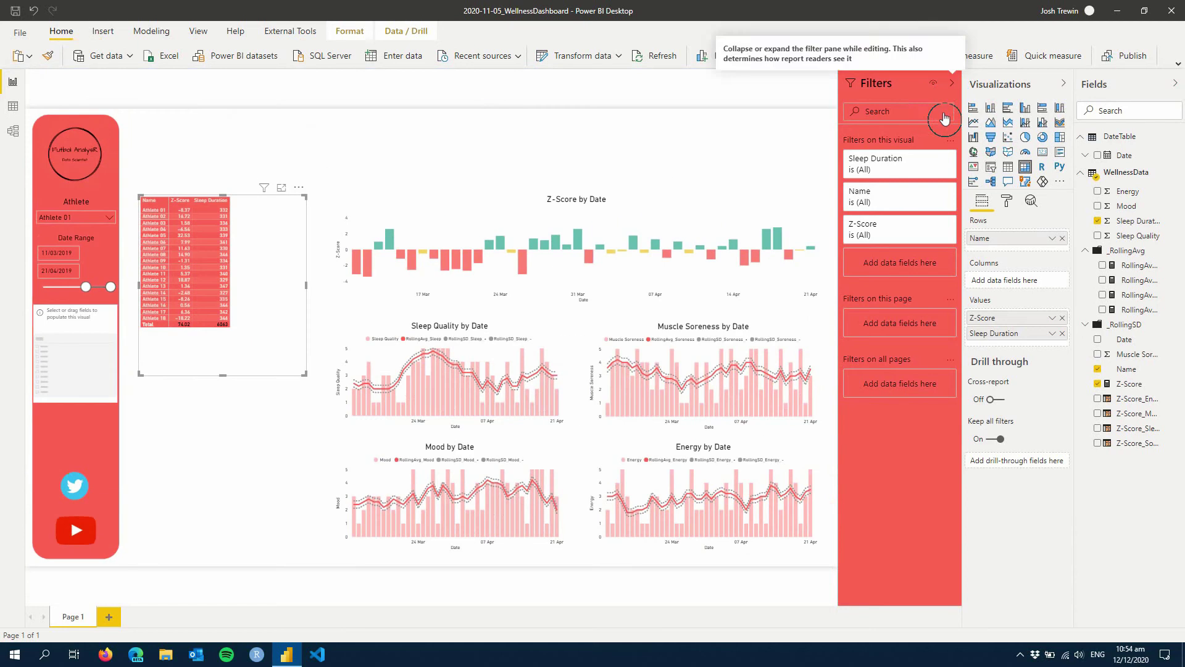
drag(1129, 156, 905, 265)
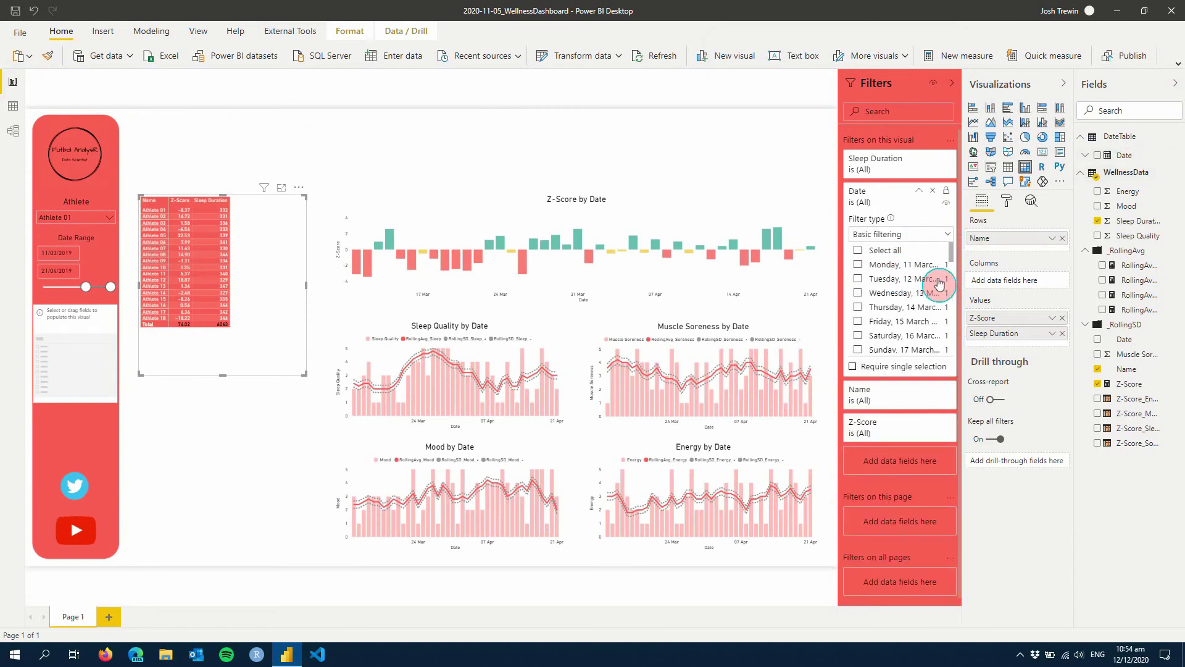
scroll(942, 278, down, 10)
click(913, 333)
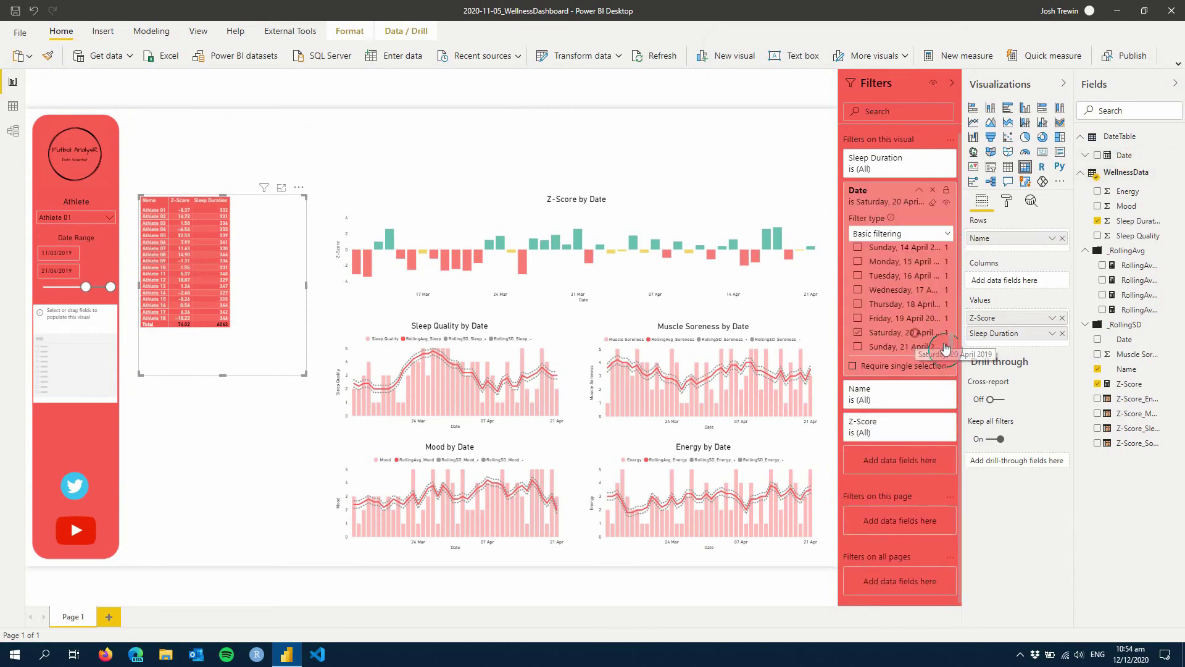
click(906, 349)
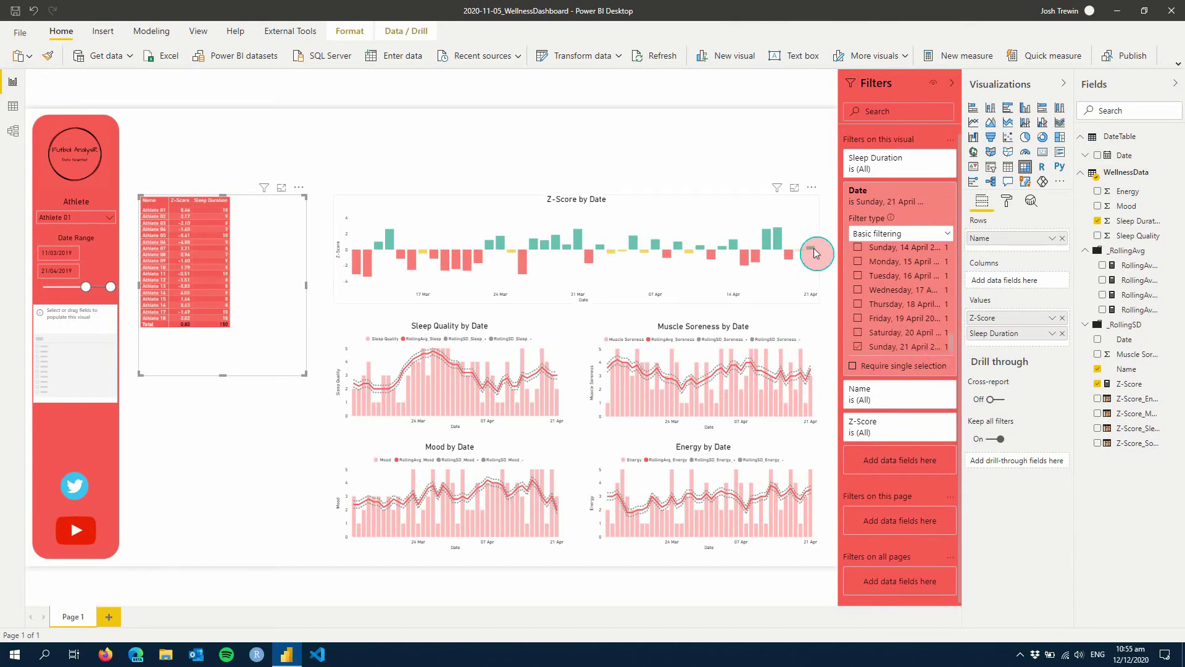
click(945, 240)
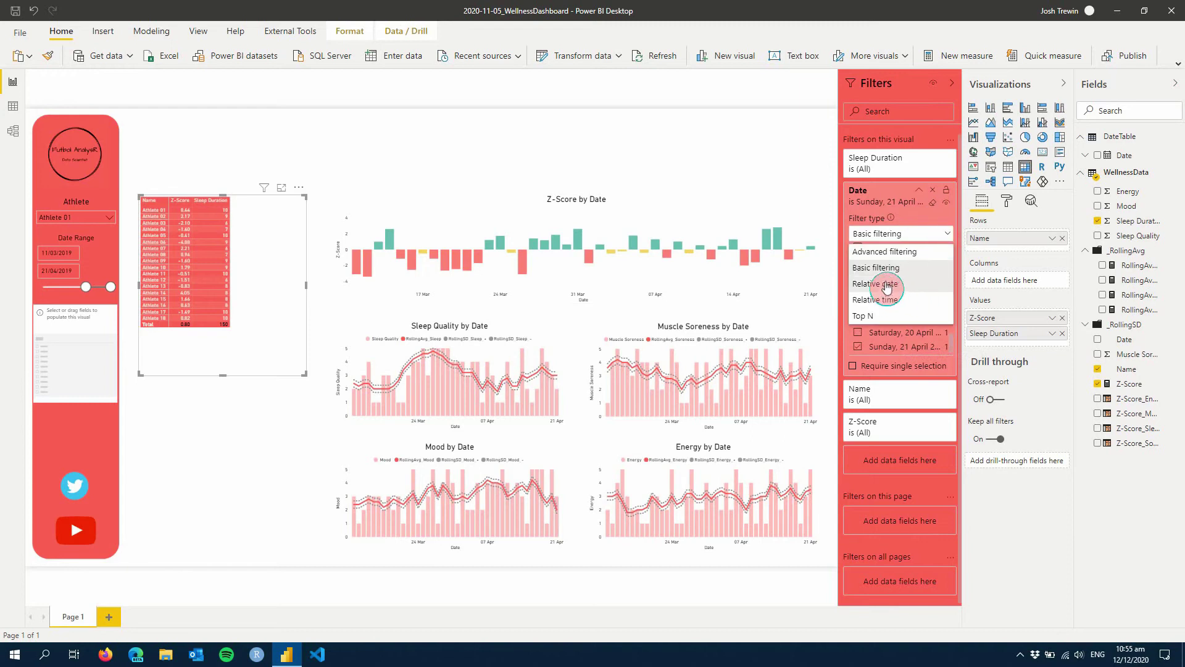
click(919, 191)
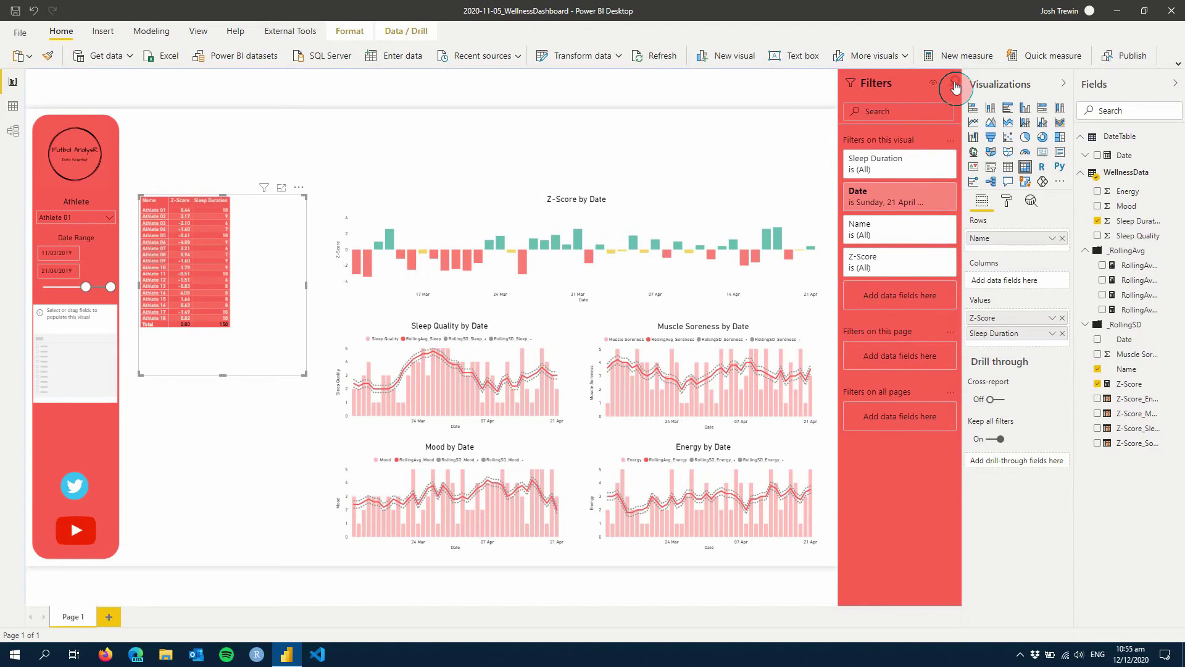
click(952, 83)
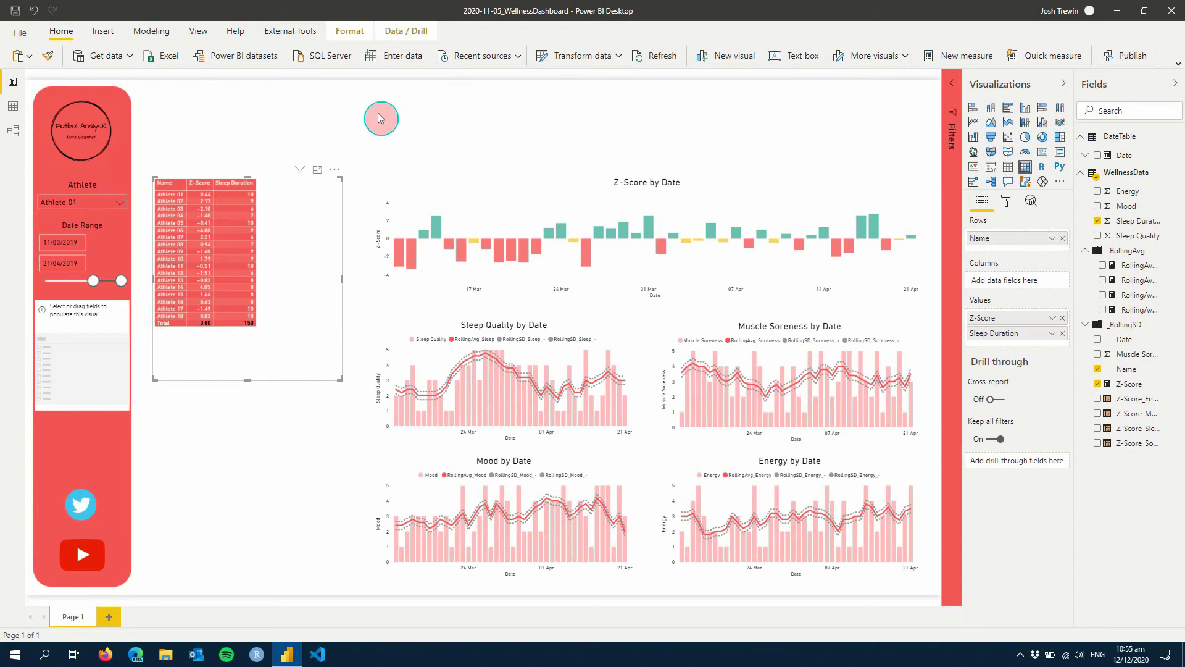
Step: Format the matrix values with a white background colour and a black font colour
click(301, 370)
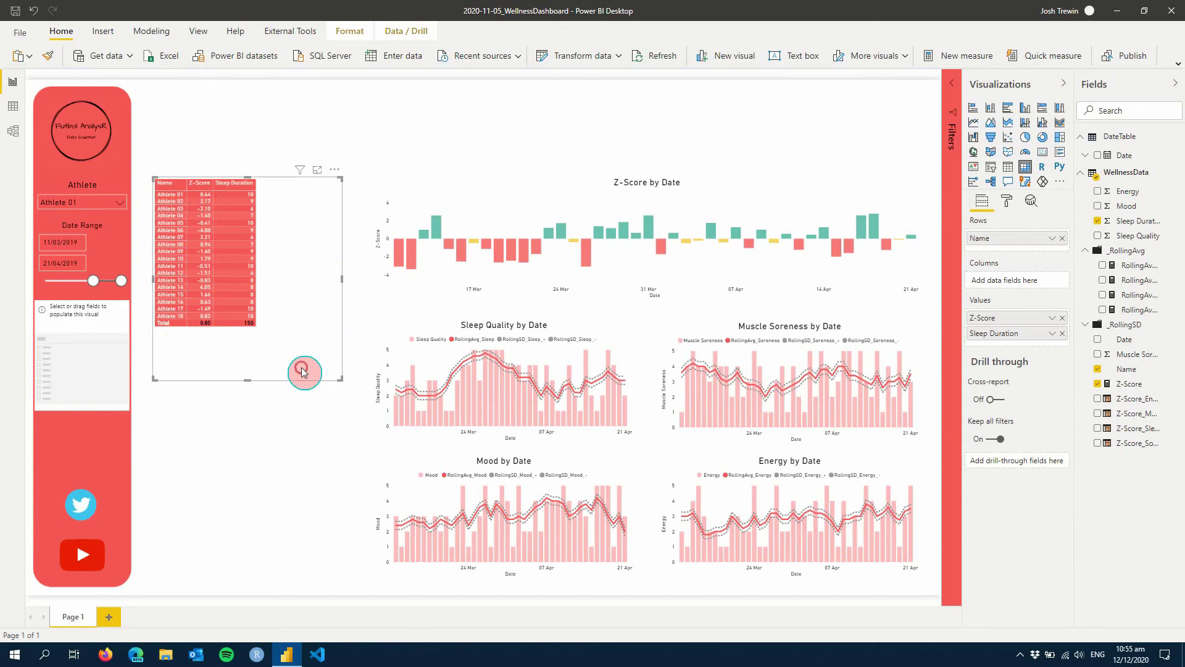
click(1007, 201)
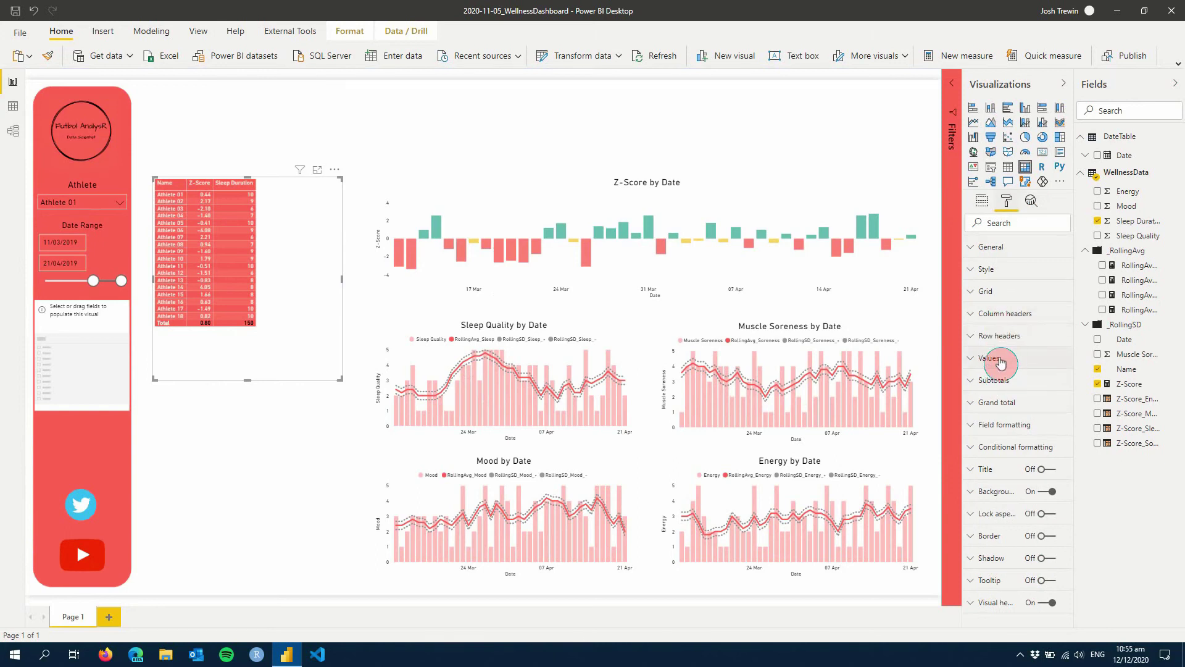
click(1001, 362)
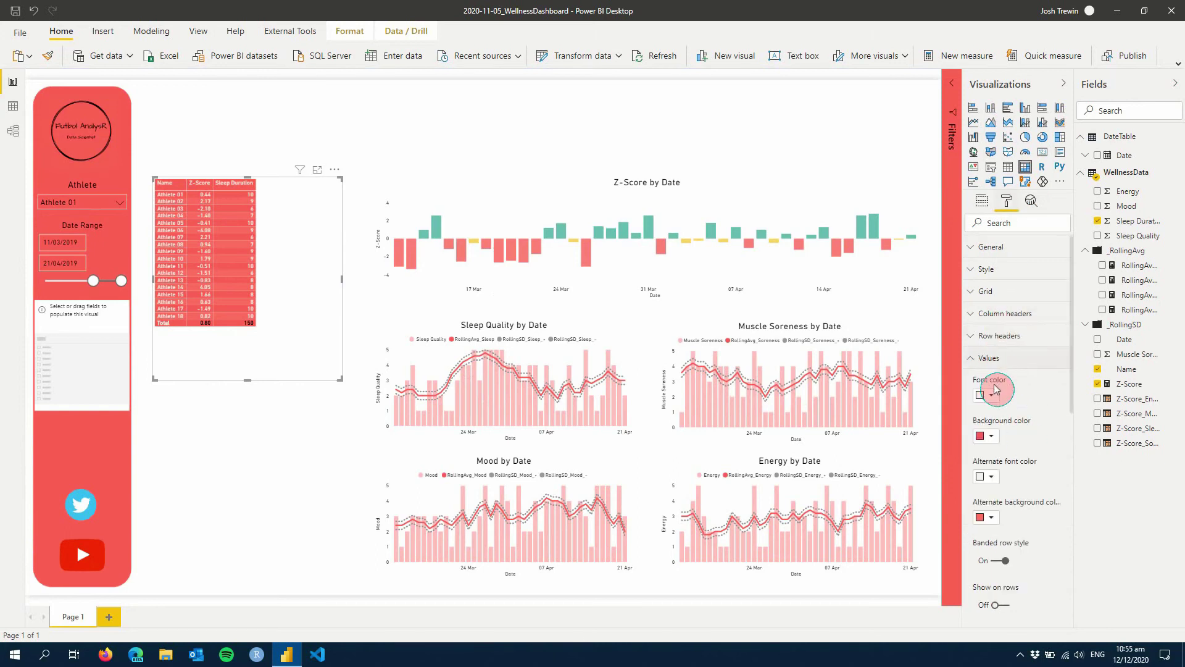
click(994, 437)
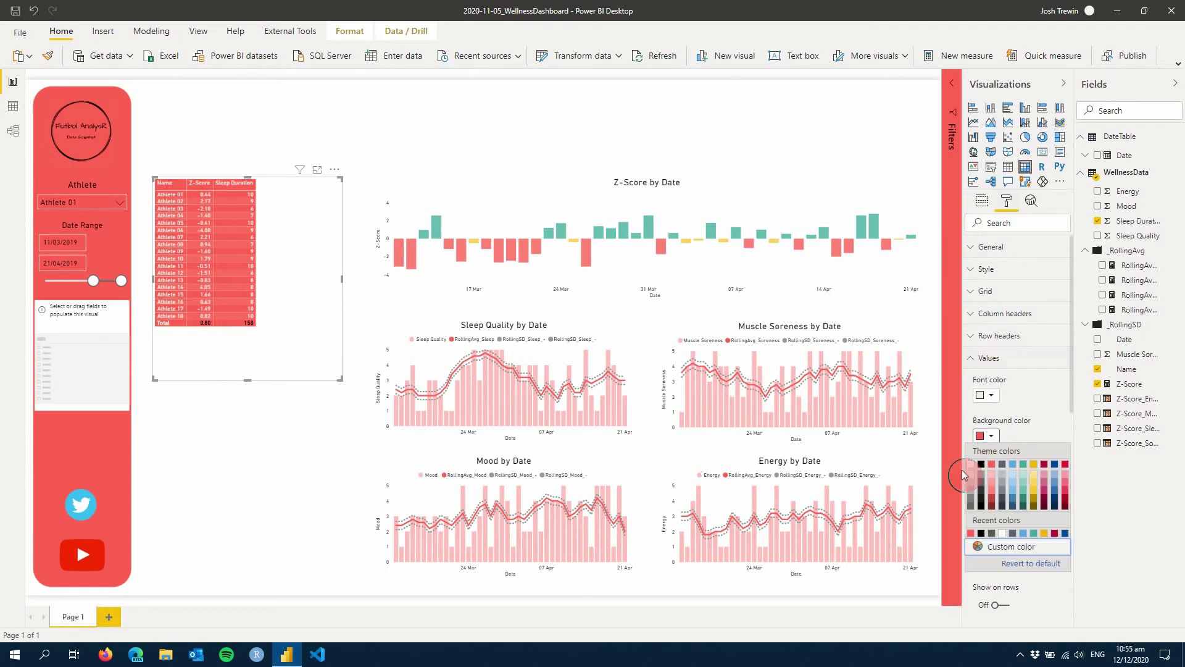
click(975, 463)
click(992, 398)
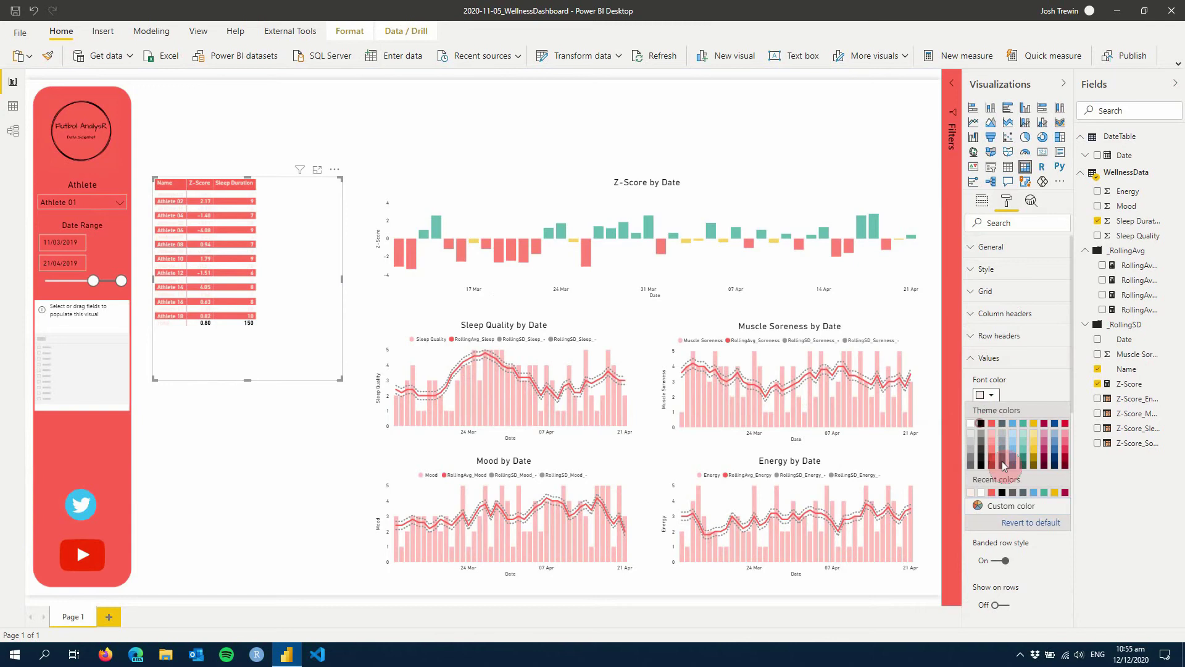
click(981, 424)
Step: Give the matrix values a white alternate background colour and a black alternate font colour
click(988, 518)
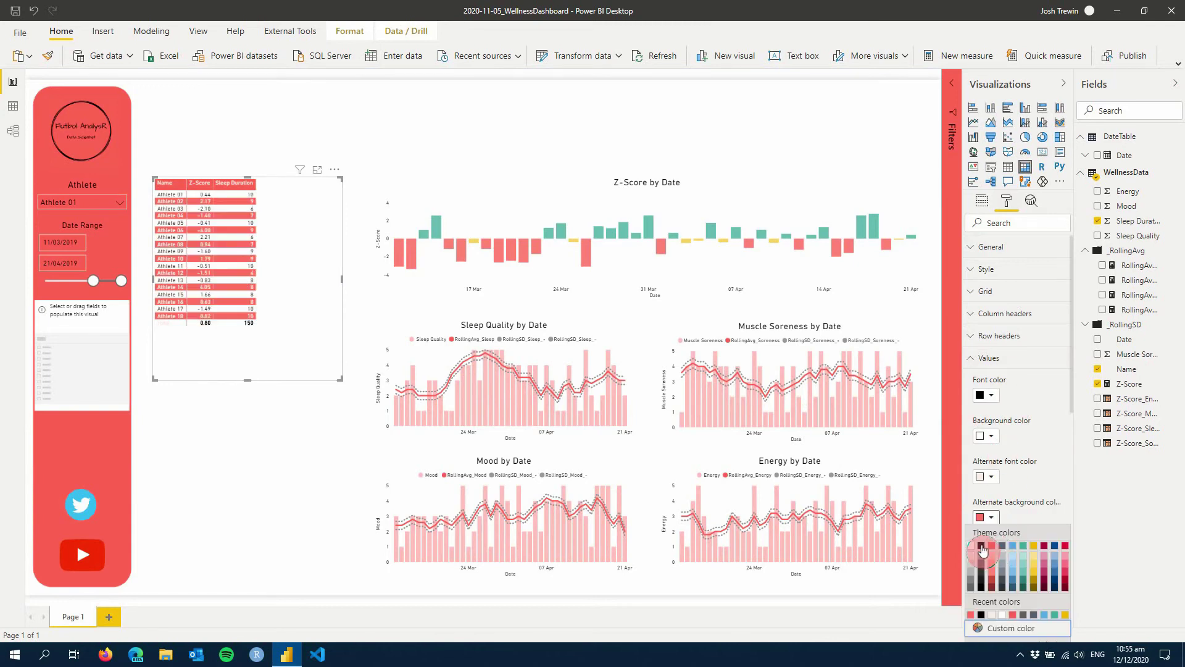
click(970, 546)
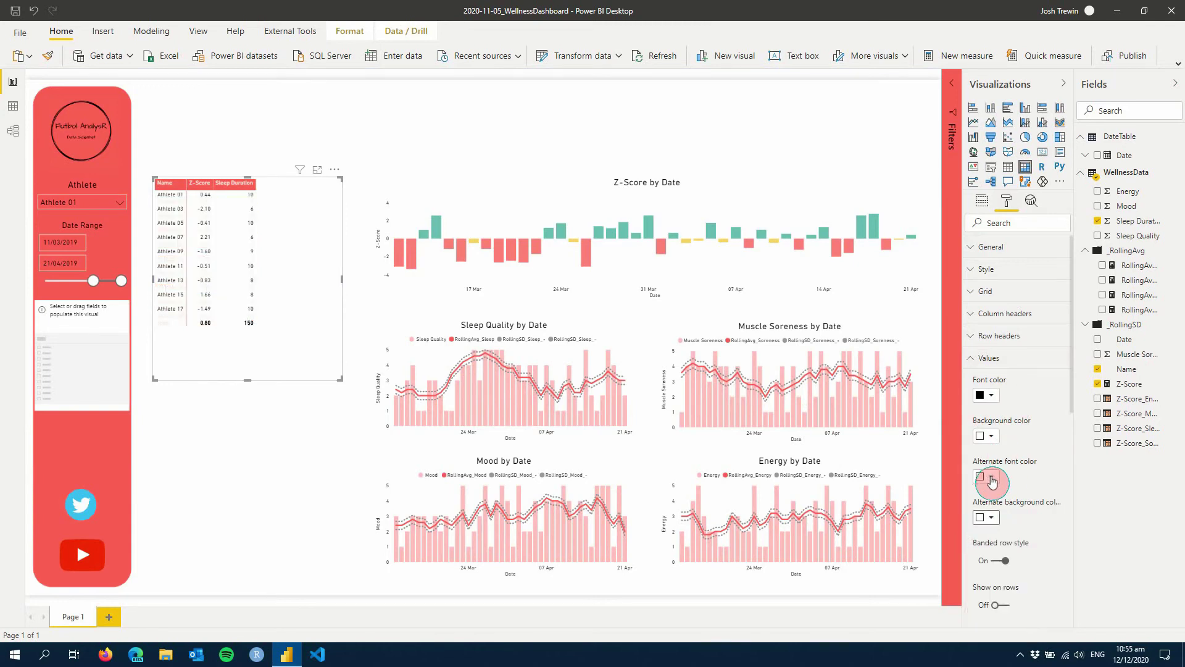
click(990, 476)
click(982, 506)
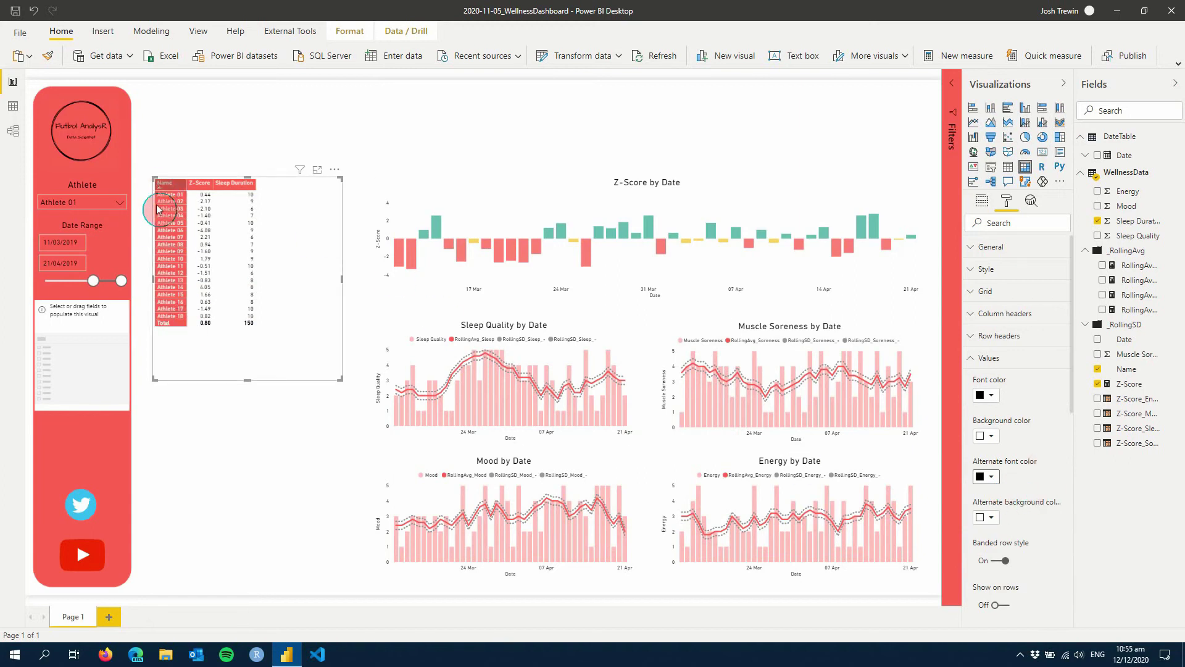
Step: Remove the Total row from the matrix by turning off its row subtotals
click(998, 360)
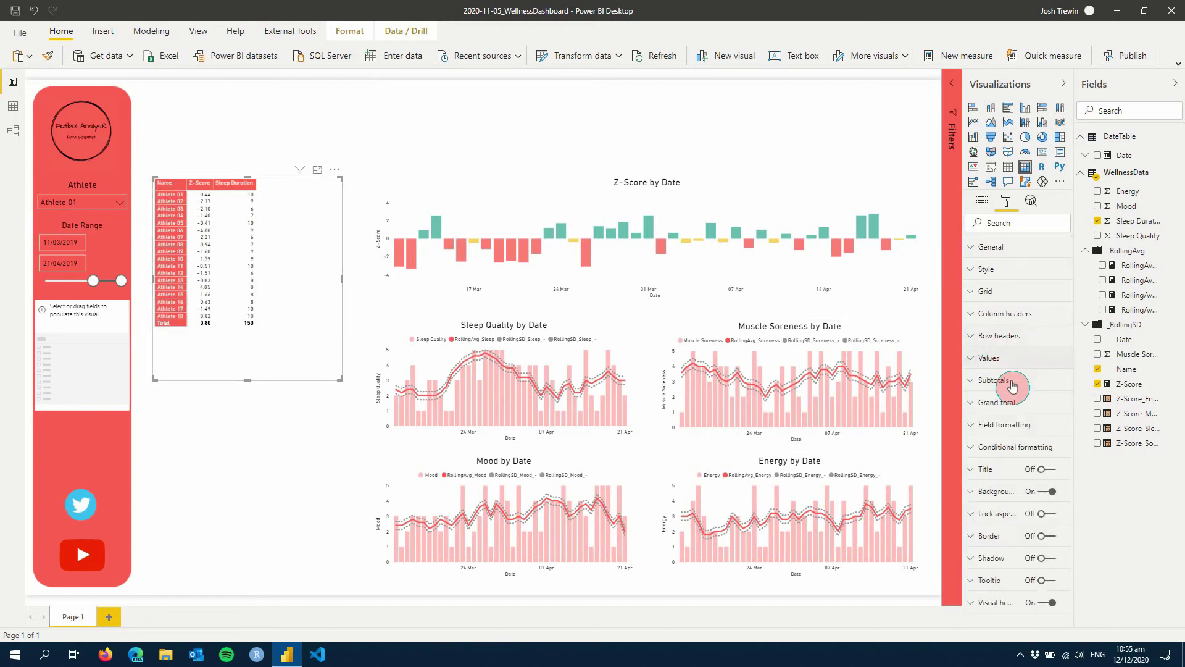
click(996, 407)
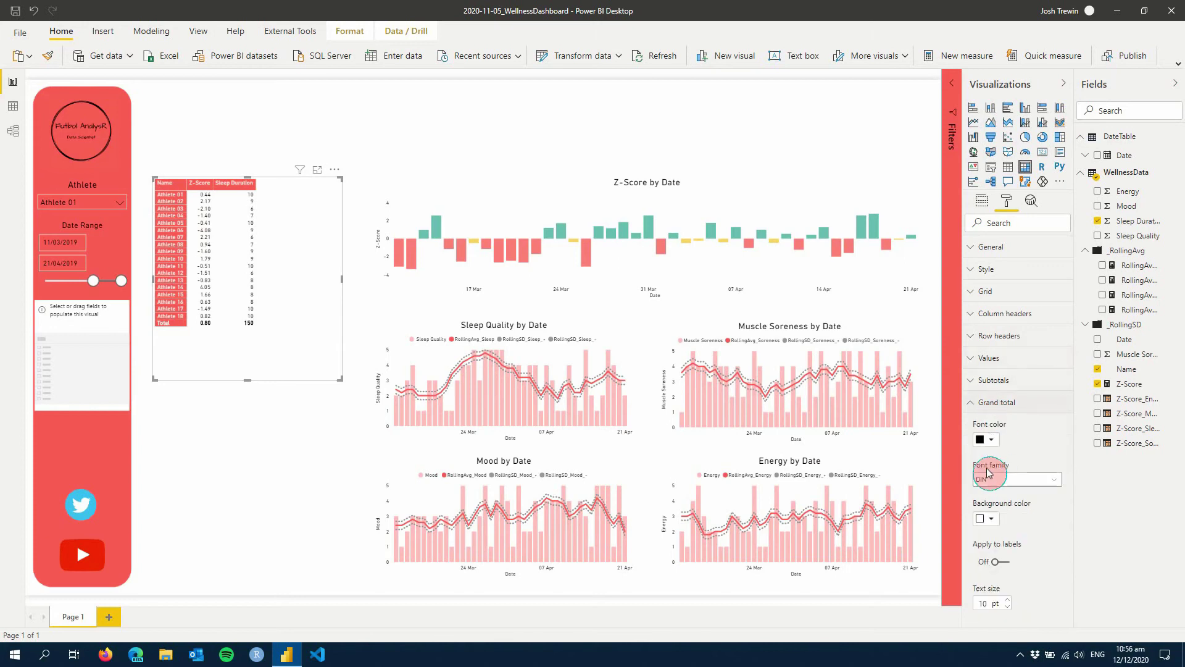
scroll(992, 521, down, 3)
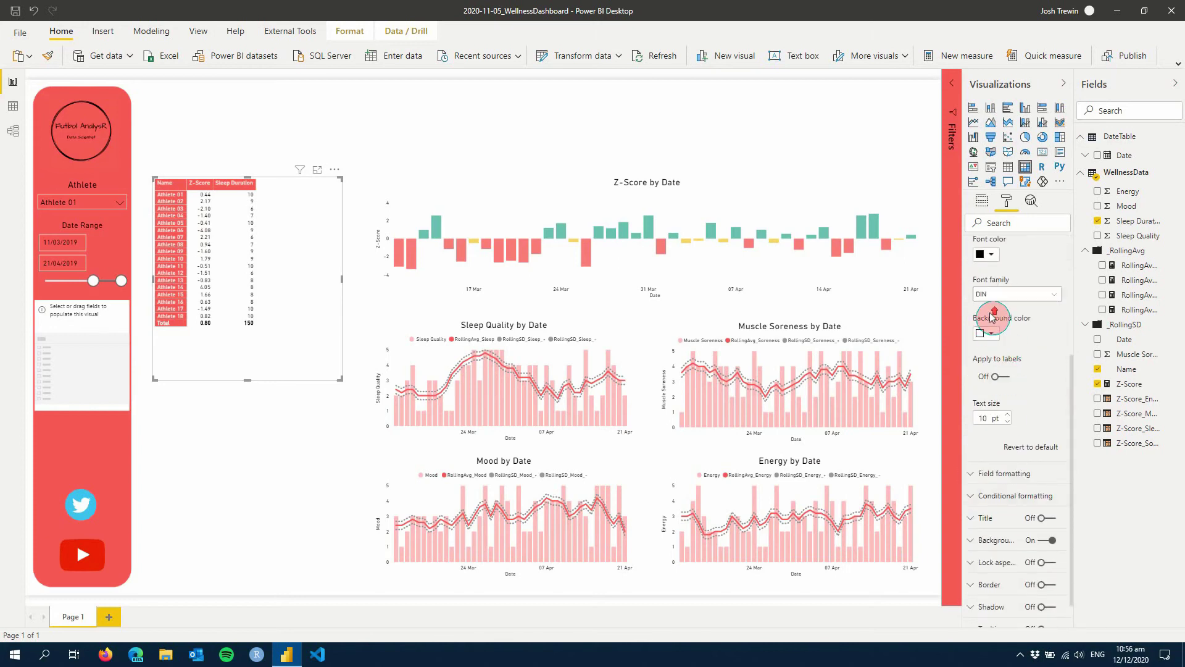
scroll(1001, 345, up, 5)
click(1000, 339)
click(1004, 313)
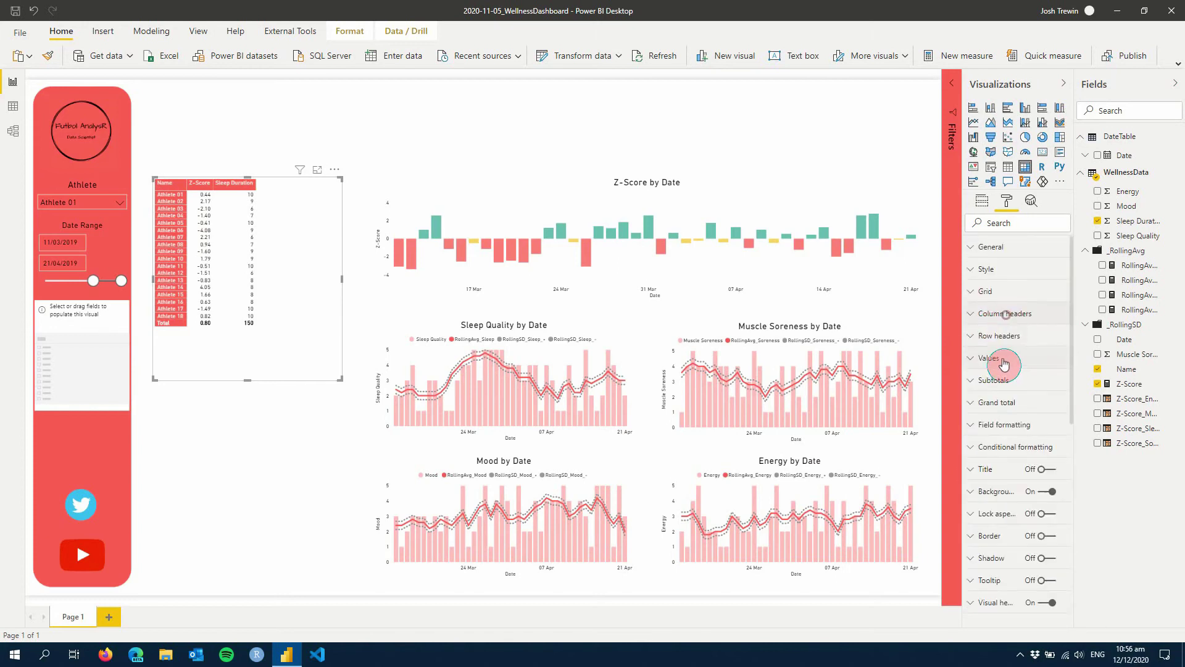
click(996, 381)
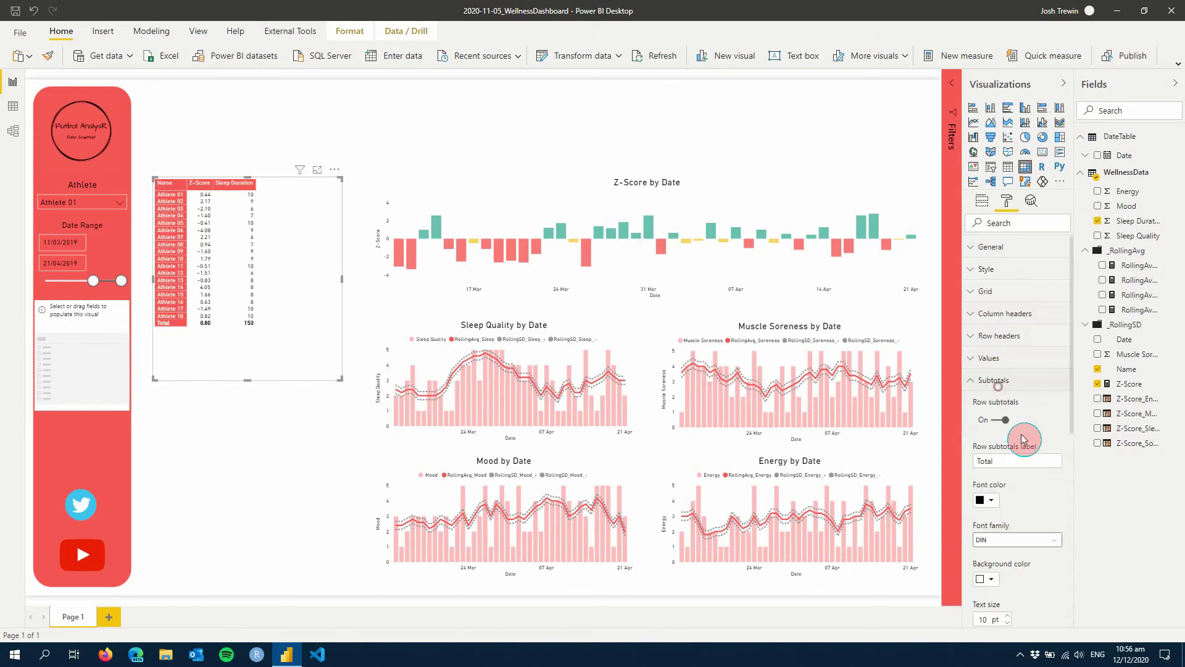
click(1002, 382)
Step: Set the font colour of the matrix's column headers to white
click(1004, 314)
click(992, 352)
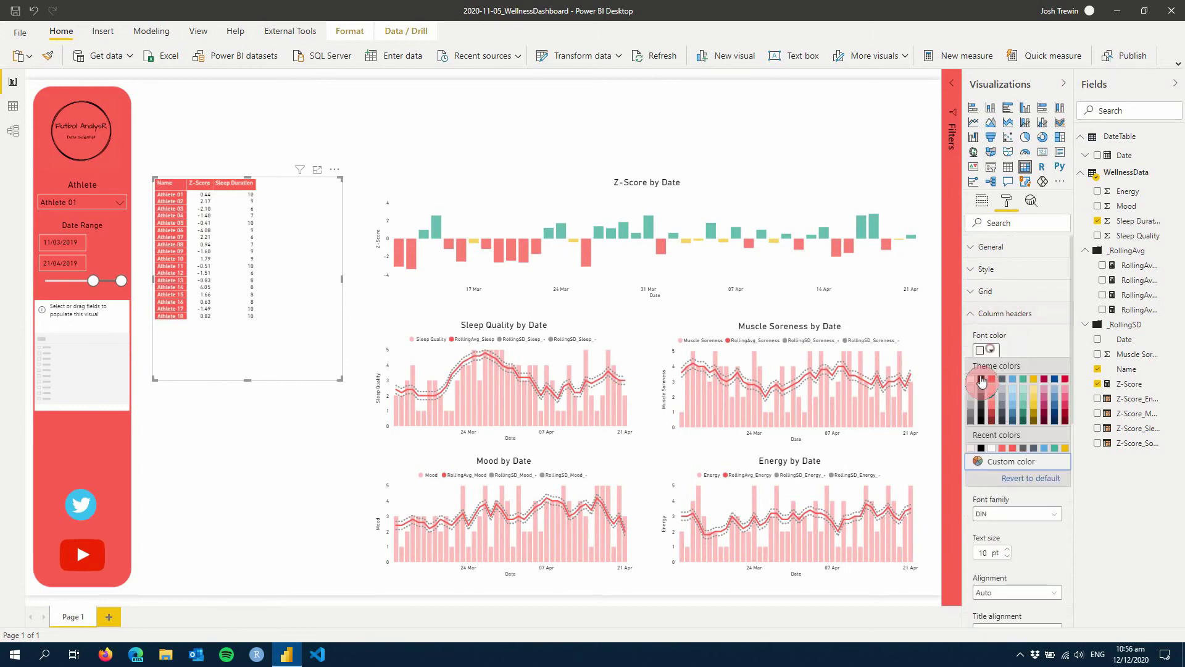
click(973, 384)
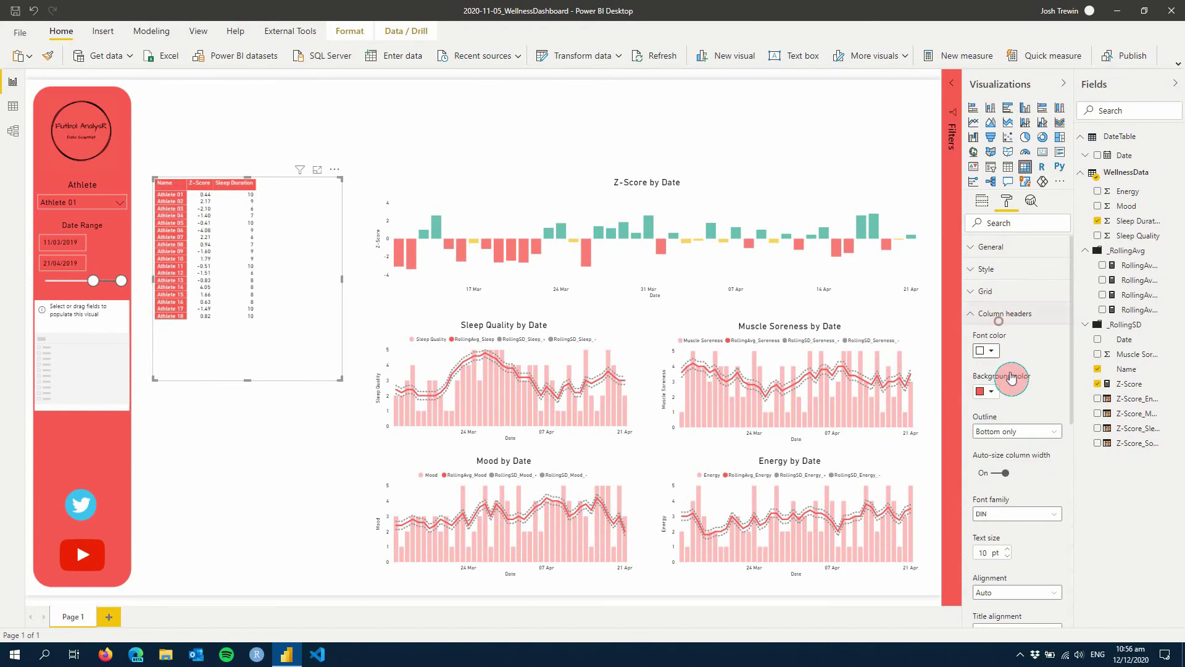
Step: Set the text size of the matrix's values to 14 pt
click(1002, 315)
click(997, 360)
scroll(1027, 459, down, 6)
scroll(1024, 462, down, 3)
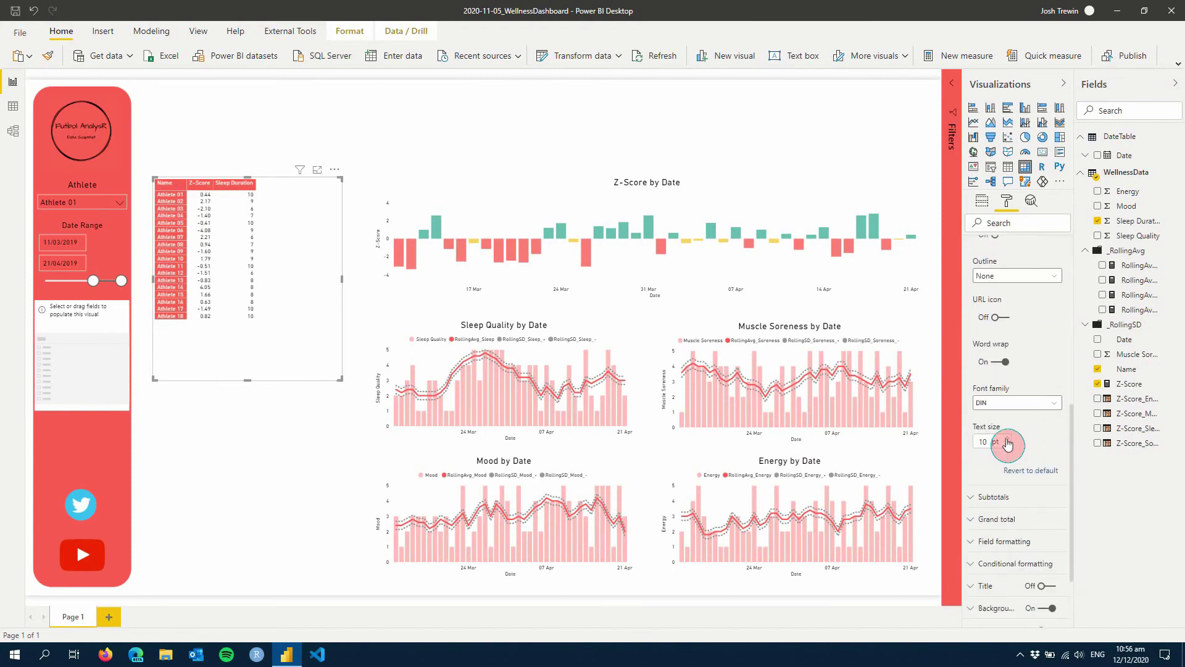
click(1008, 440)
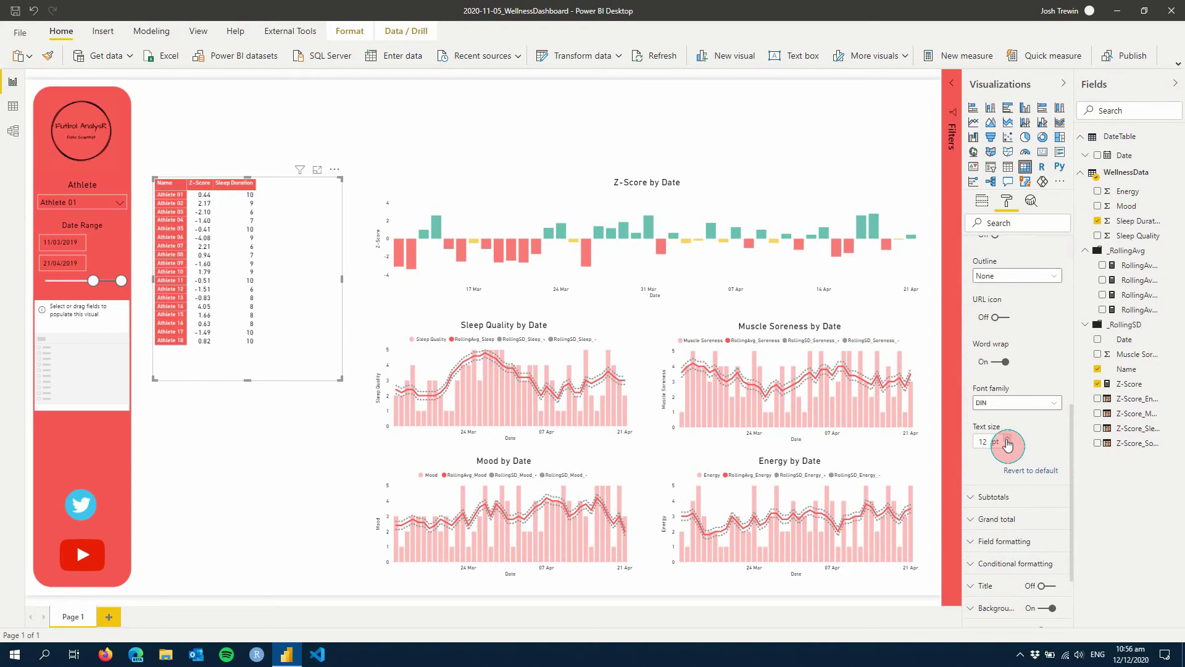
click(1007, 441)
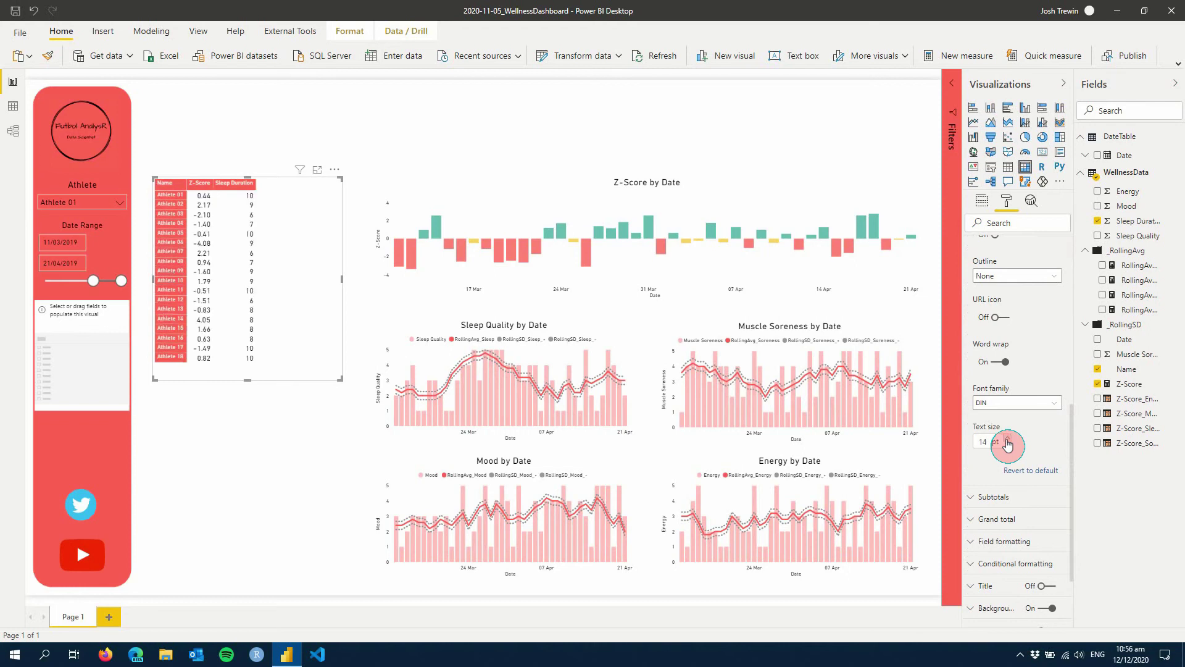
Step: Set the text size of the matrix's row headers to 14 pt and open the column header formatting options
scroll(1048, 383, up, 9)
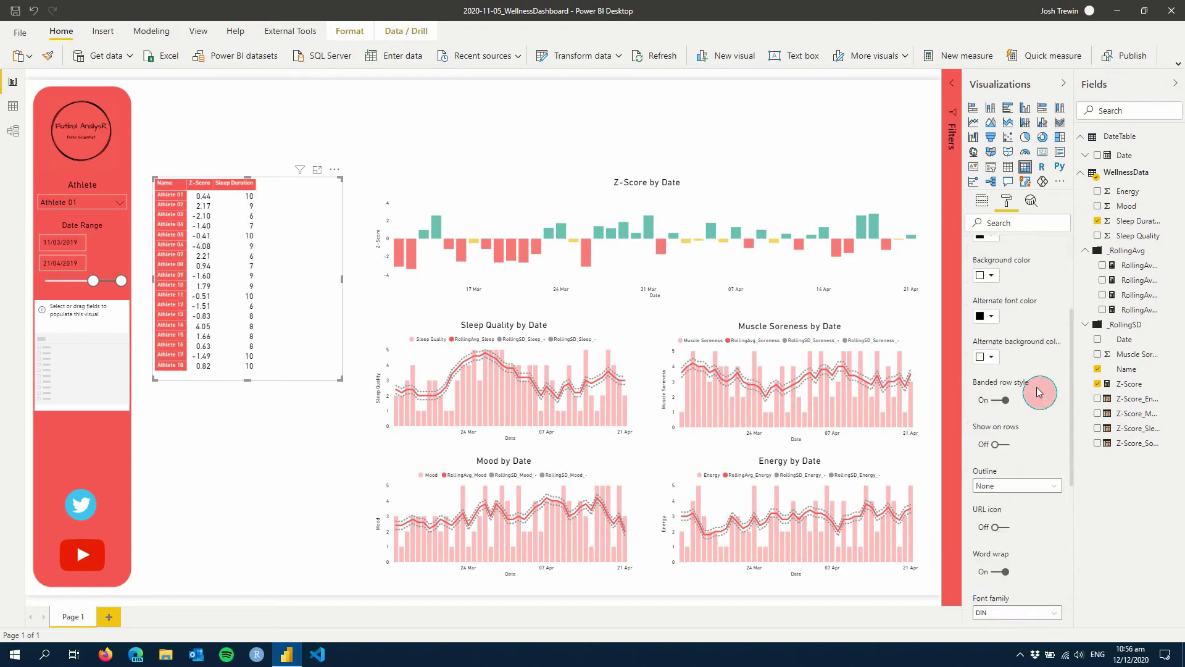
click(1015, 349)
scroll(1016, 444, down, 8)
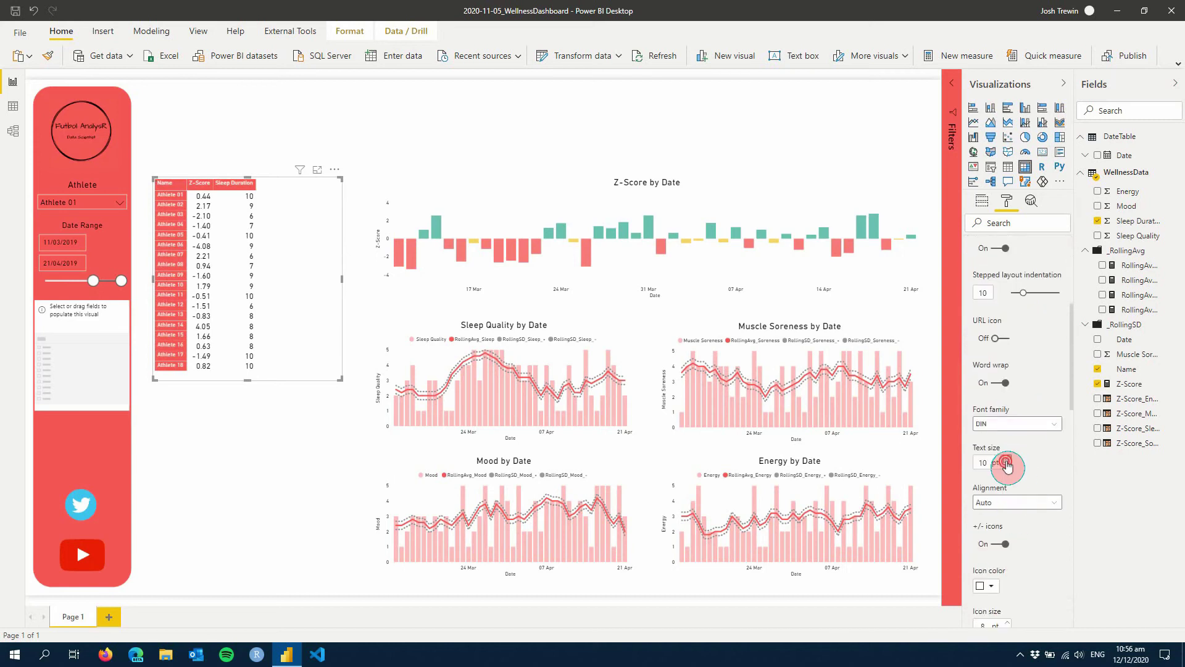
click(1007, 463)
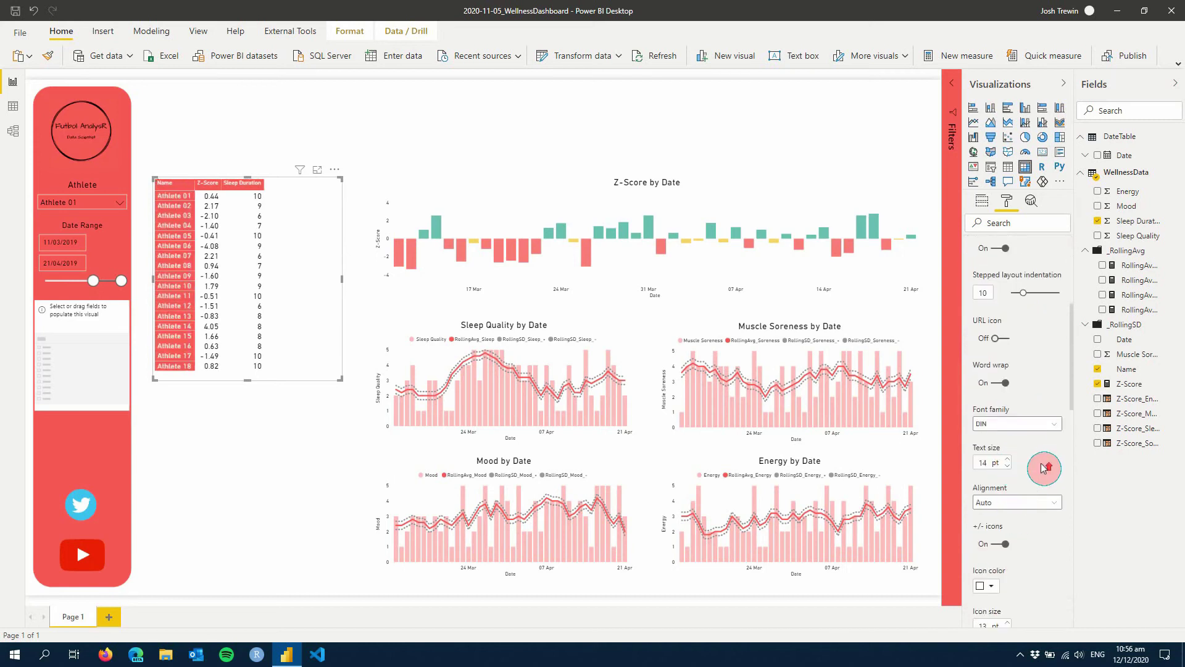
scroll(988, 466, up, 4)
click(1000, 315)
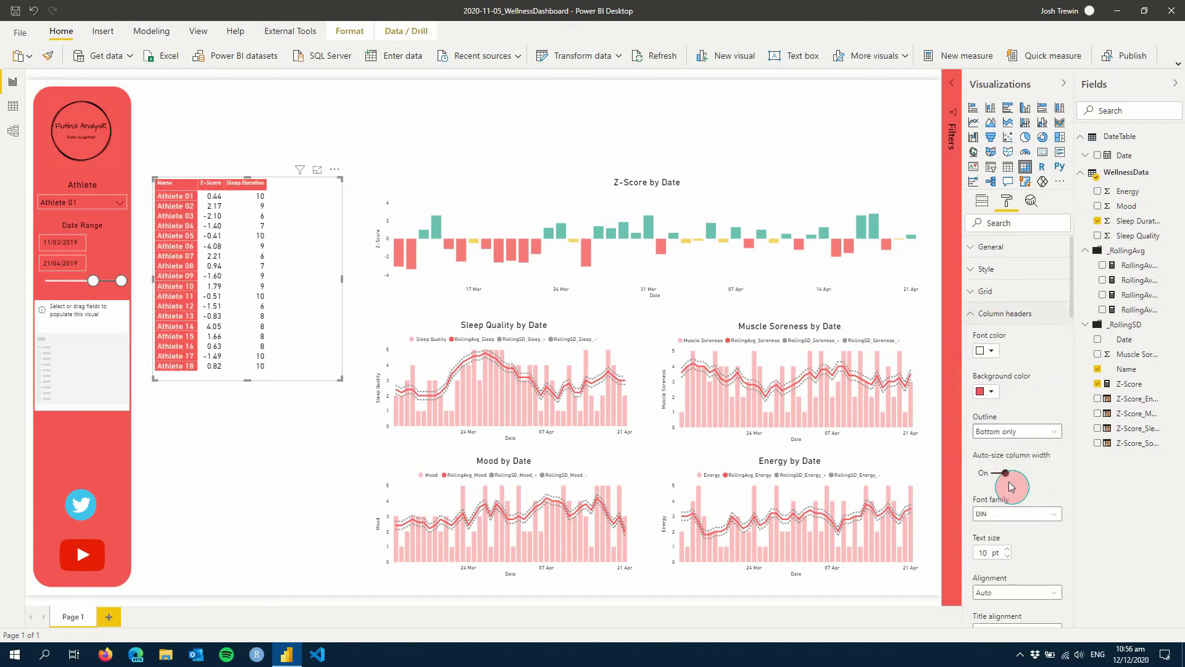
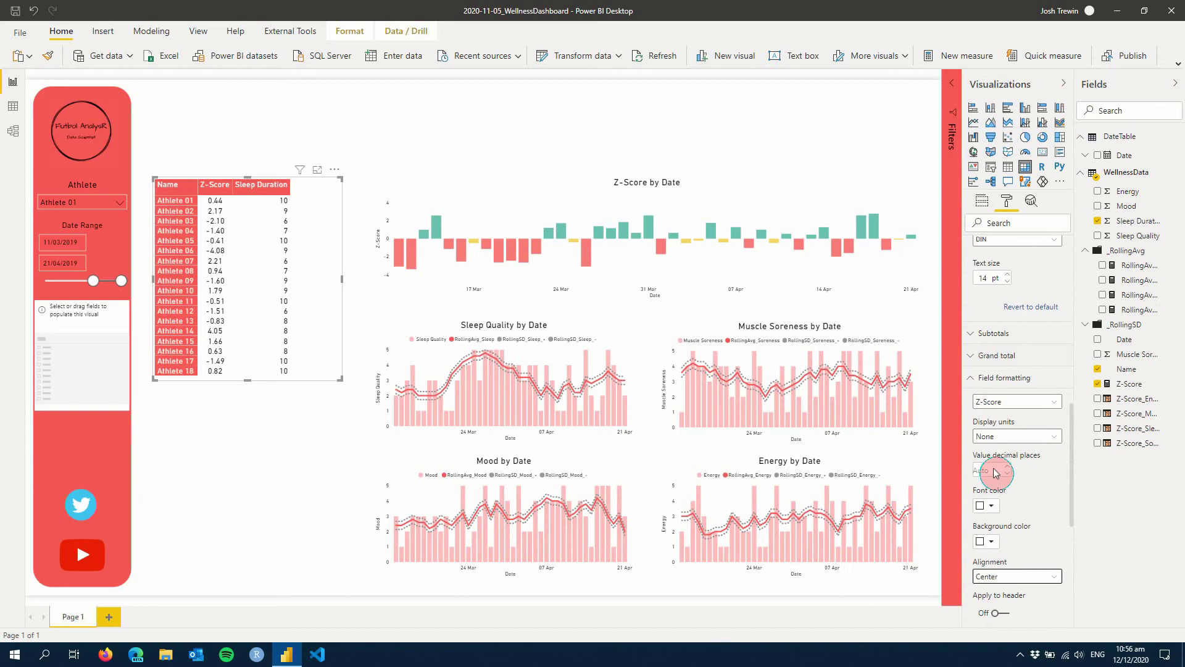
Step: Set the value decimal places of the matrix's Z-Score field to 2
click(990, 469)
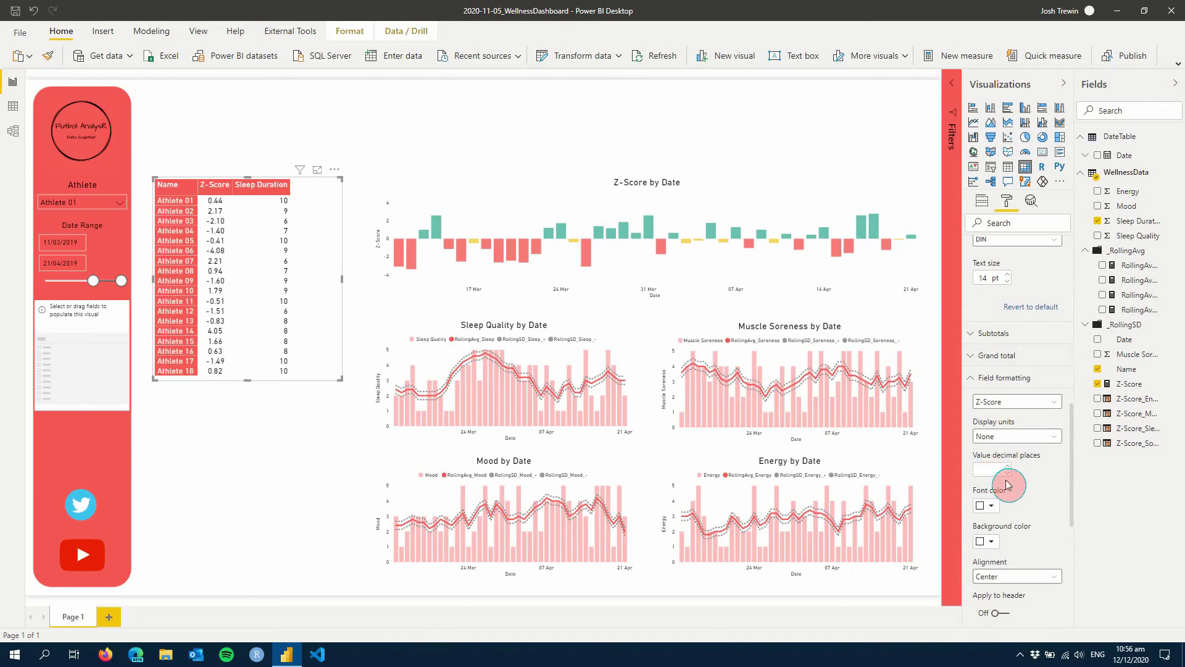
click(1007, 476)
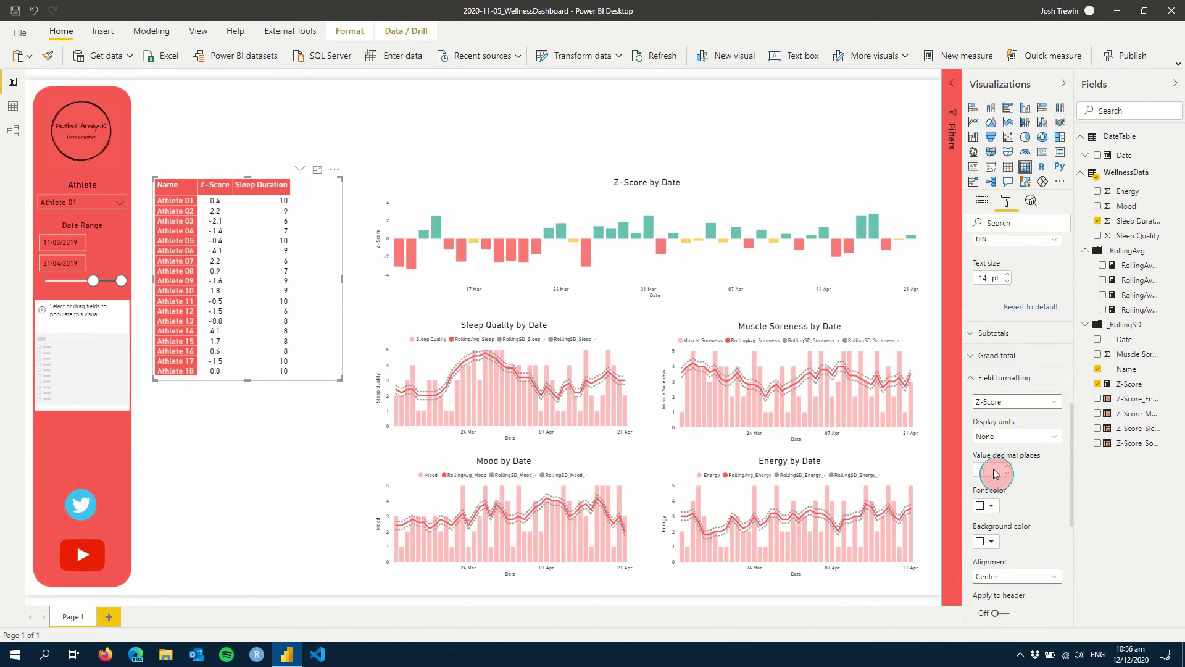
click(996, 476)
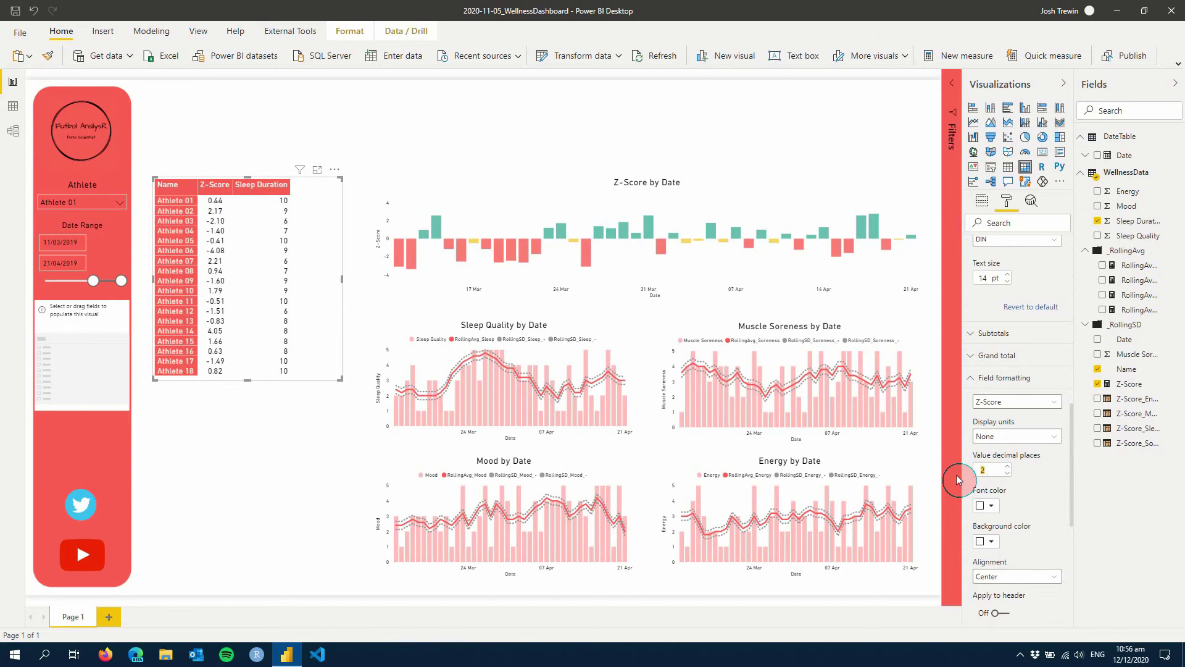
text(0)
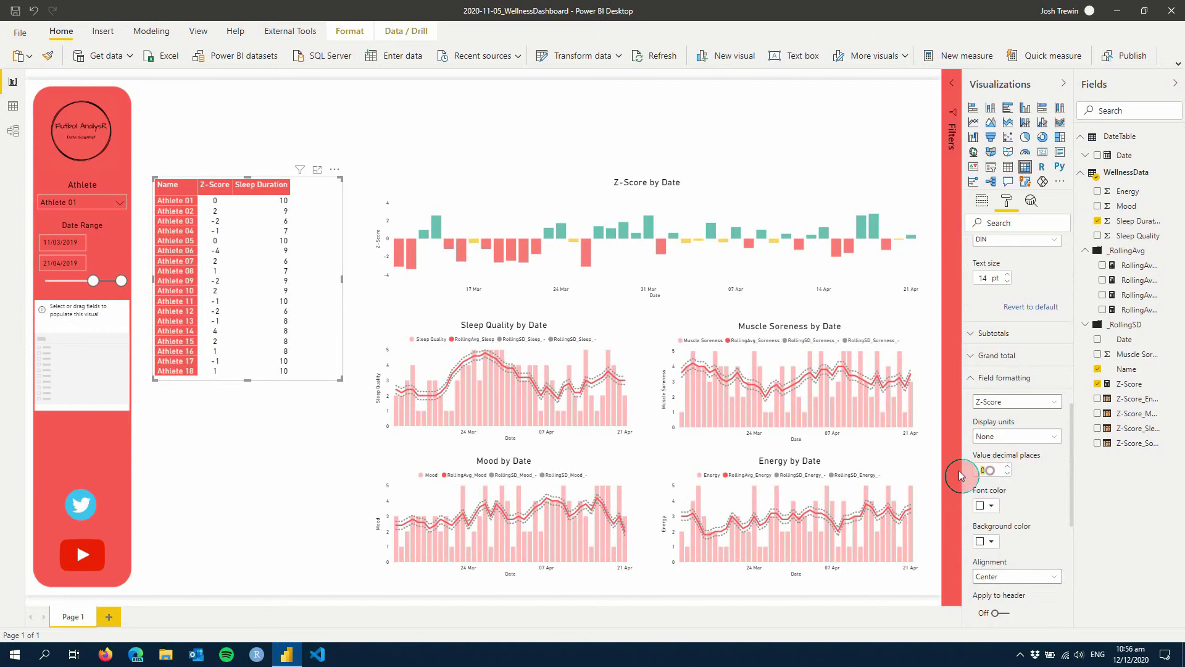
click(1000, 382)
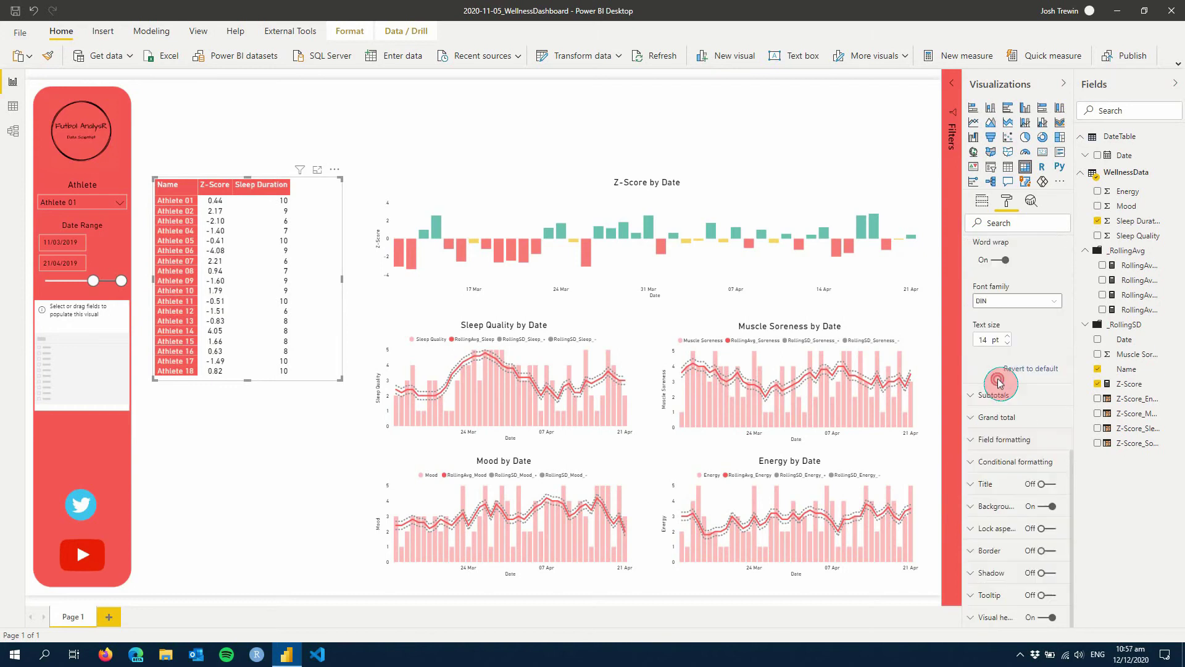
Step: Center the alignment of the matrix's Sleep Duration field and apply that field formatting to its header as well
click(1012, 460)
click(1019, 464)
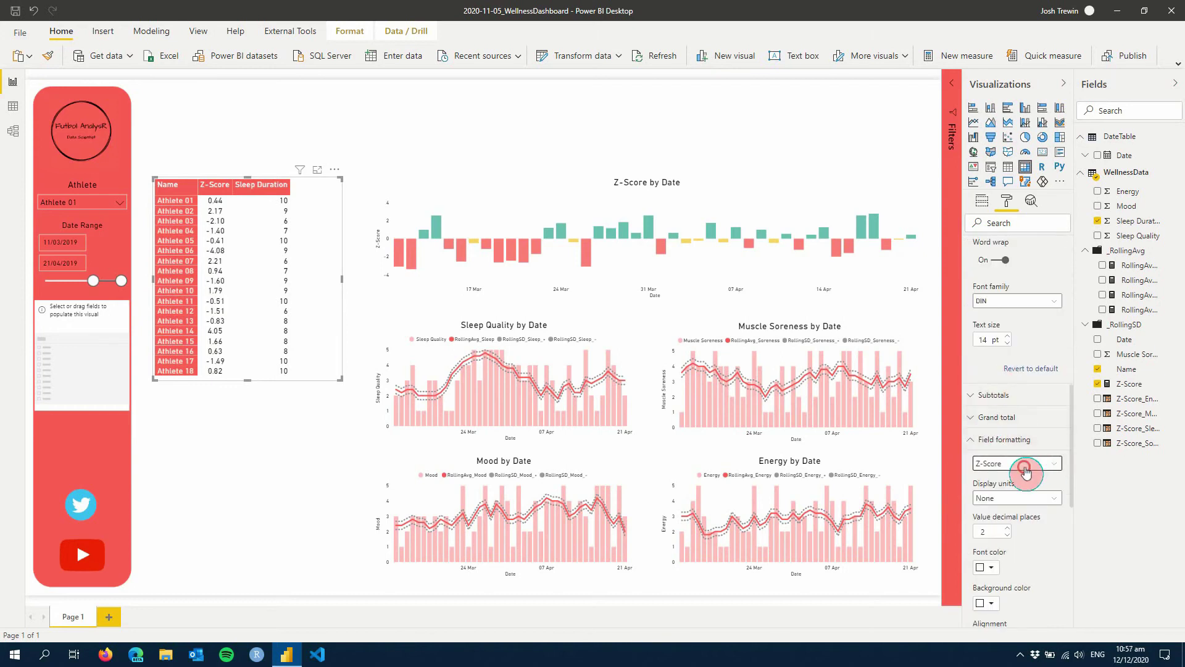
click(1024, 507)
click(1016, 498)
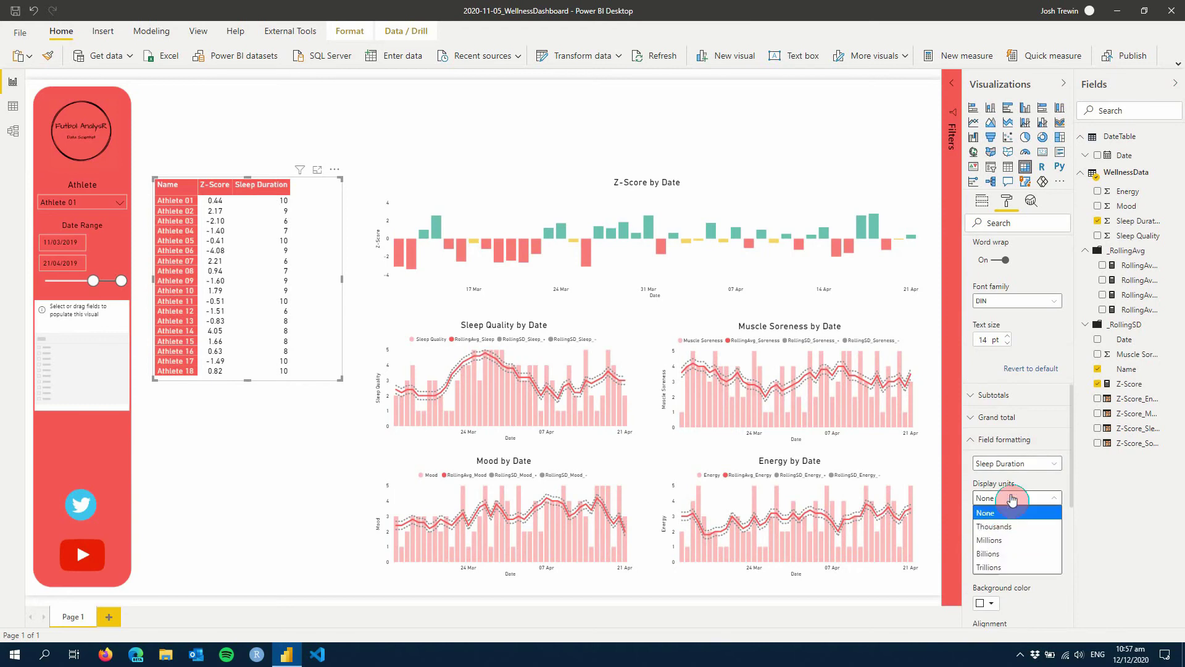
click(1002, 556)
scroll(1001, 574, down, 1)
click(1002, 584)
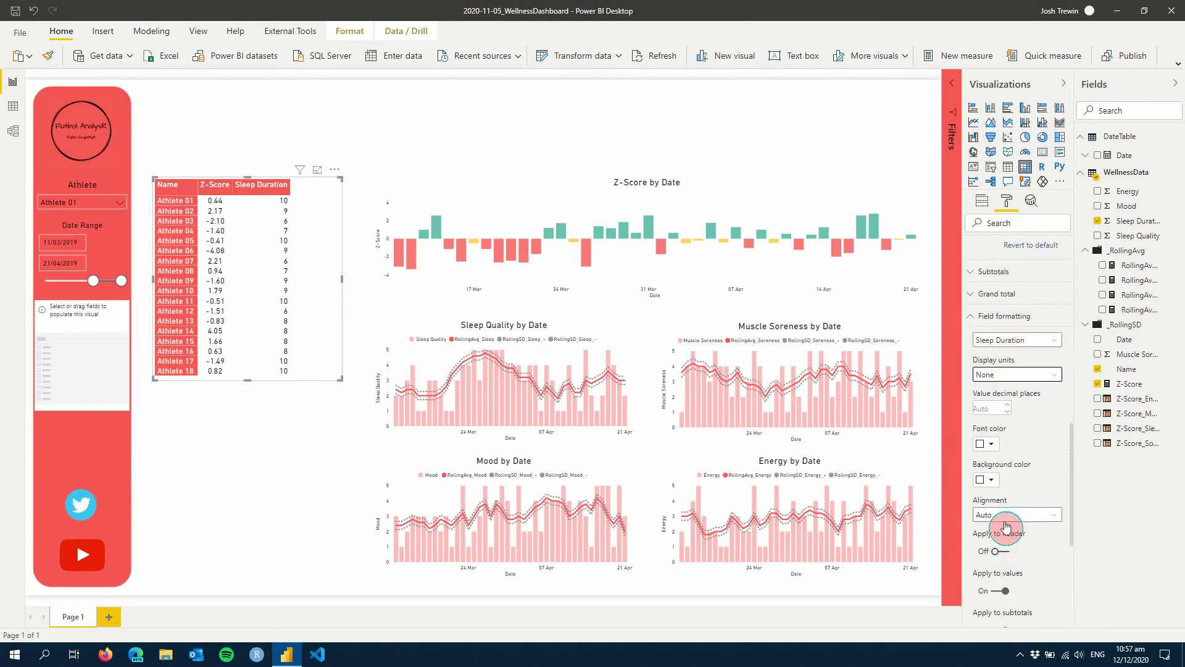
click(1006, 557)
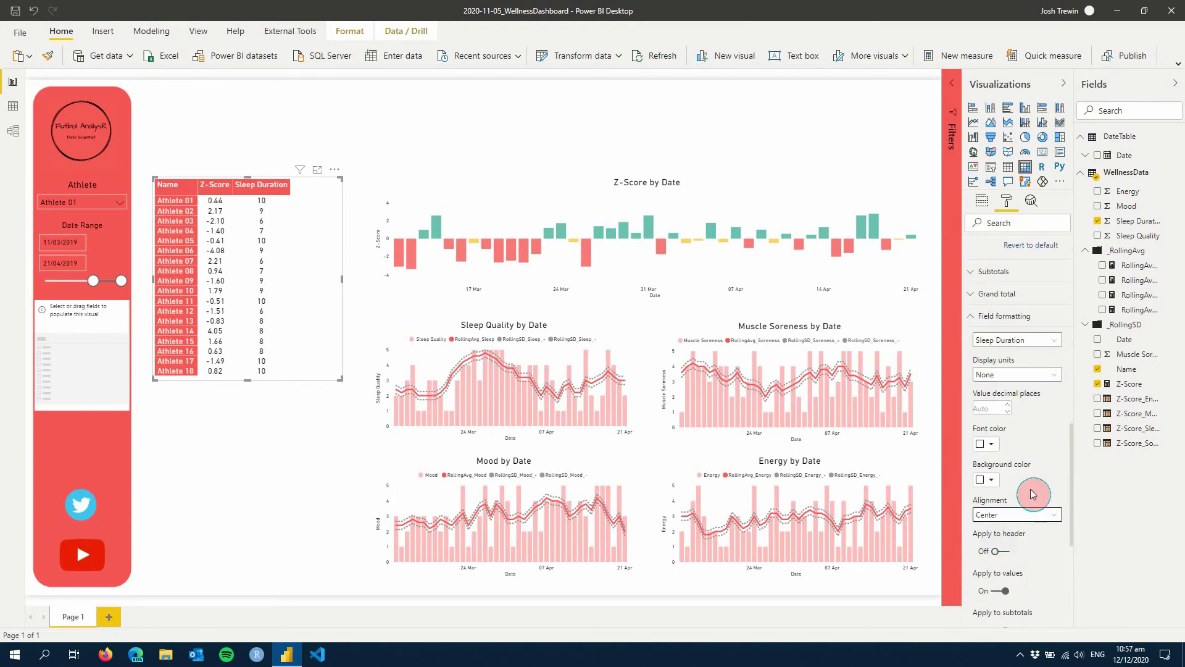
click(997, 552)
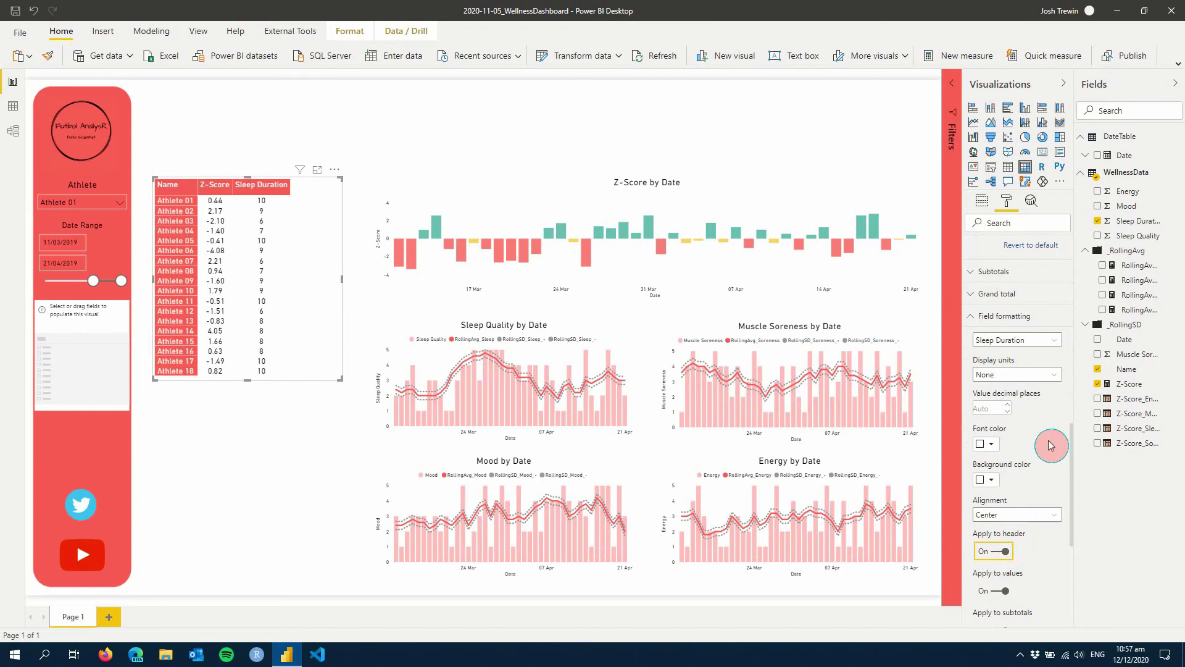
Step: Apply the Z-Score field's centered formatting to its column header in the matrix
scroll(1041, 466, up, 2)
click(1041, 466)
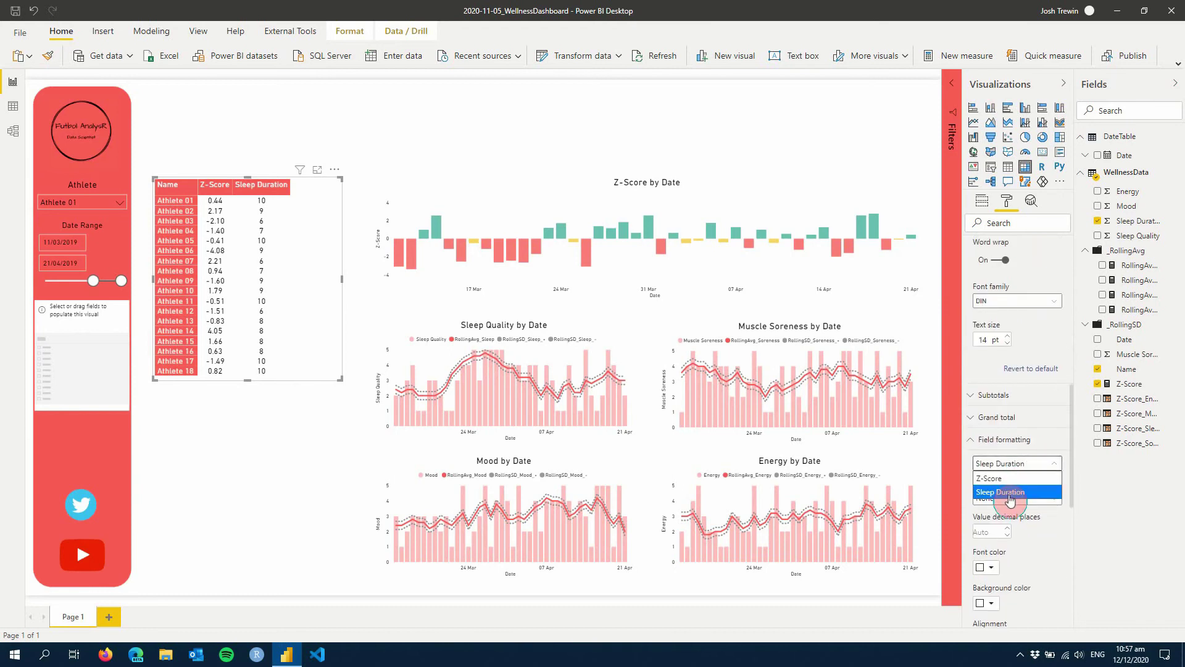
click(1008, 478)
scroll(1006, 512, down, 3)
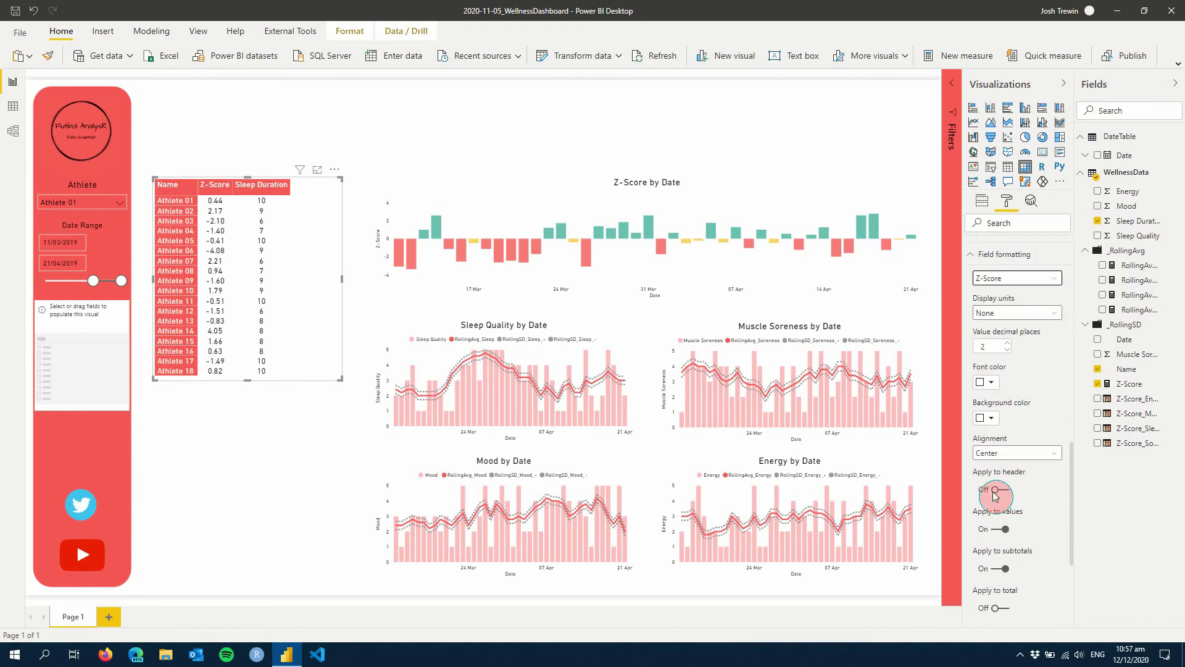
click(1010, 497)
scroll(1016, 488, up, 2)
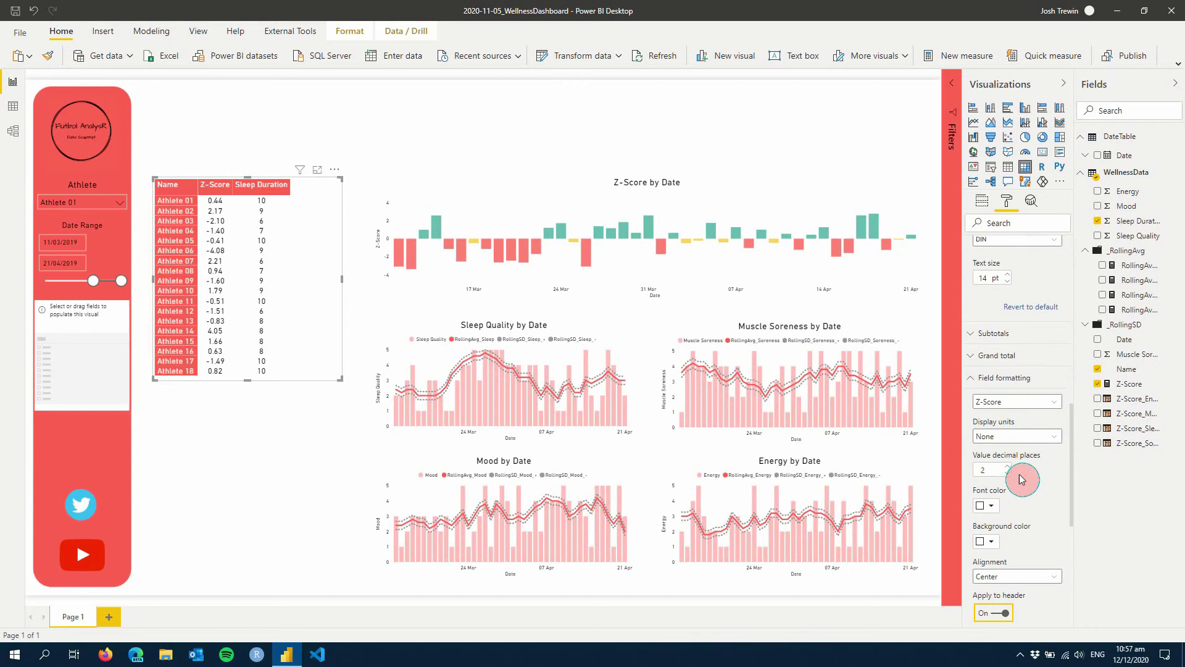
click(1012, 375)
scroll(1012, 382, up, 5)
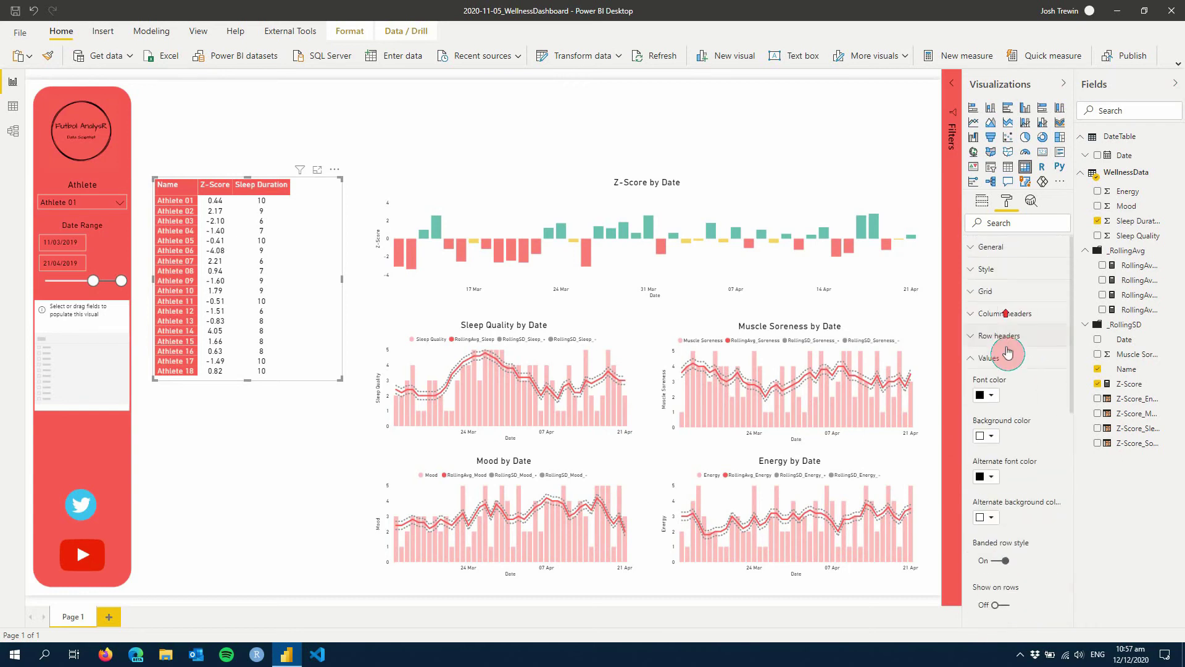
click(992, 360)
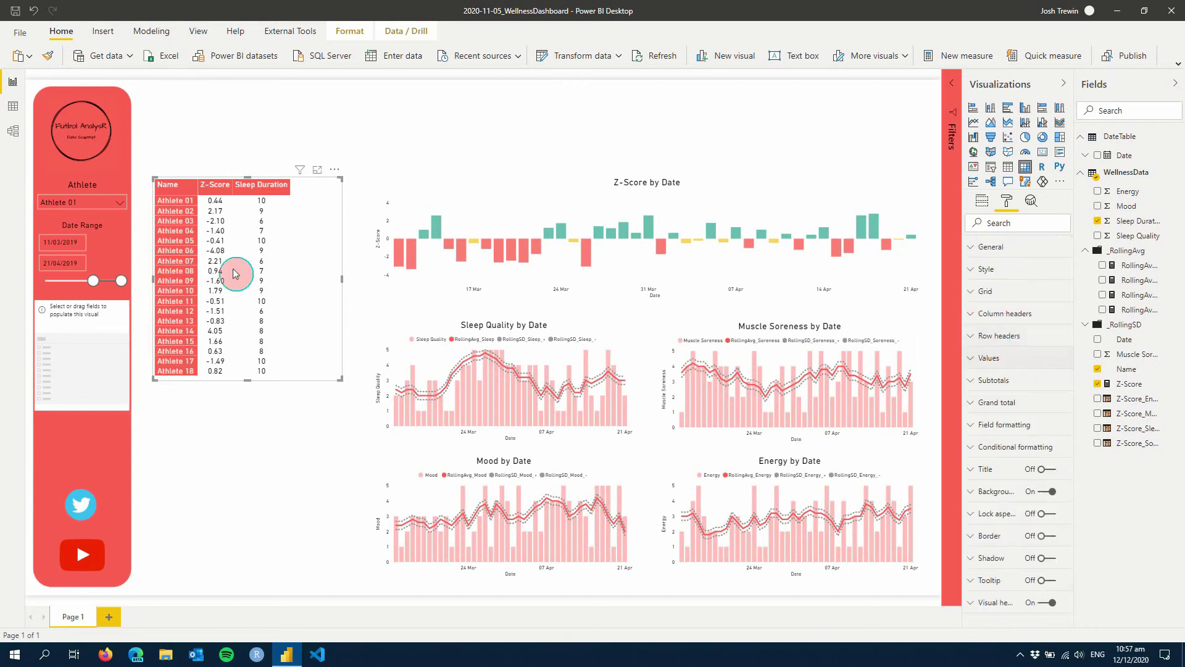
Step: Widen the matrix's Name and Z-Score columns slightly
click(194, 188)
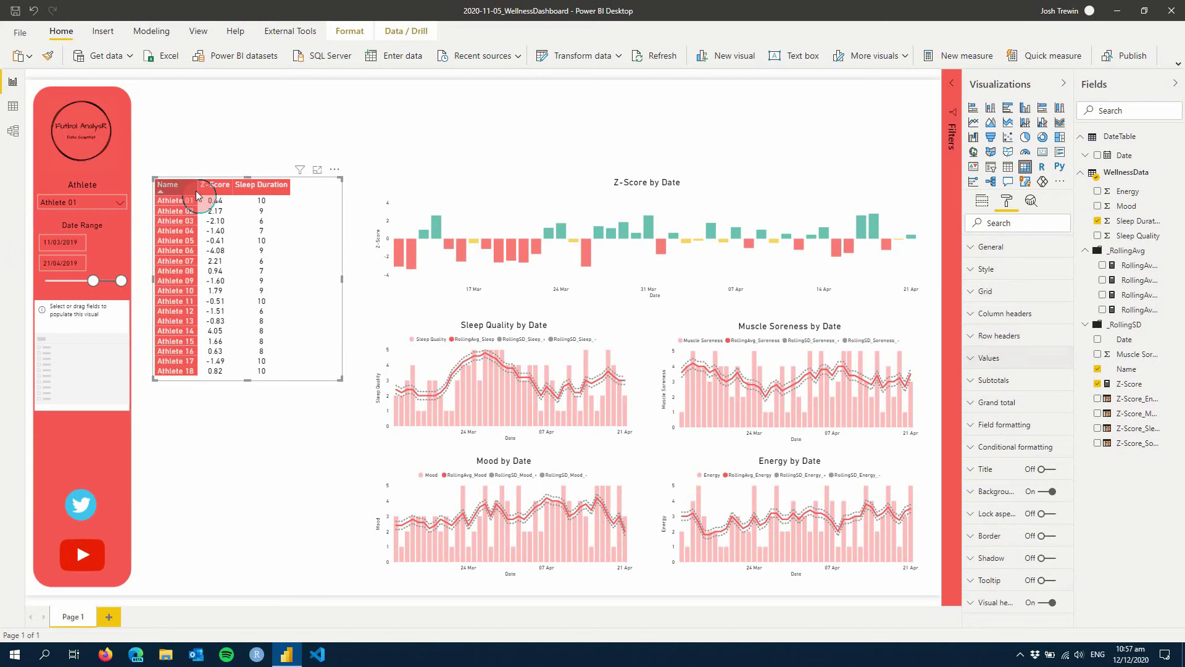
drag(195, 191, 211, 194)
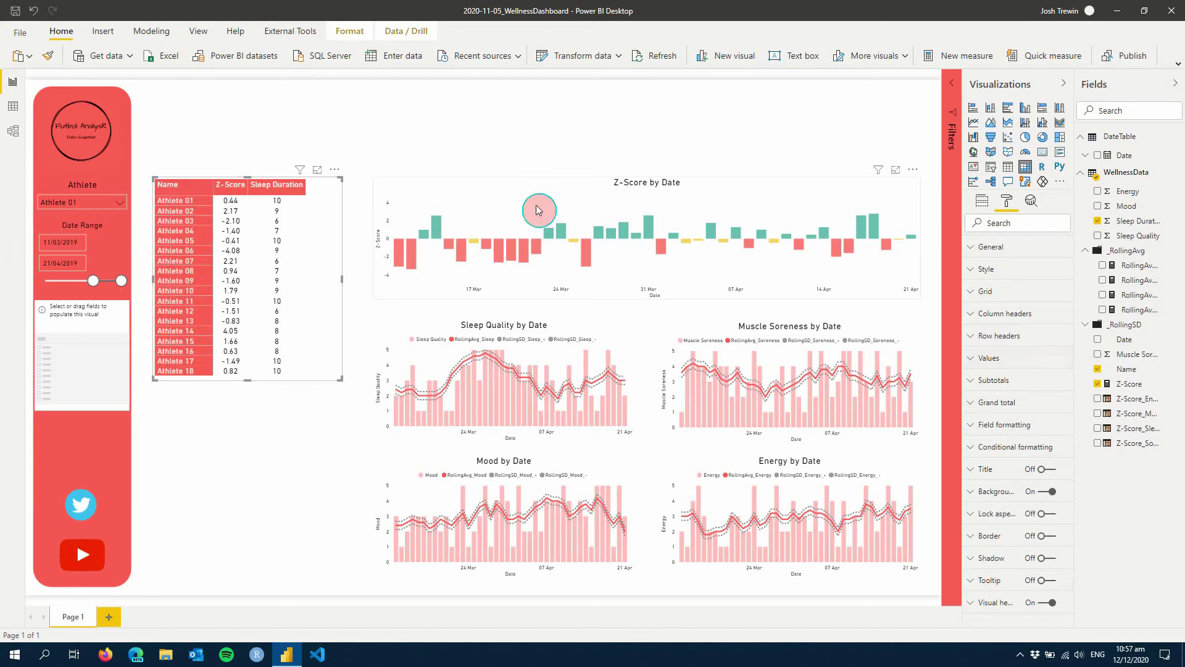
click(241, 187)
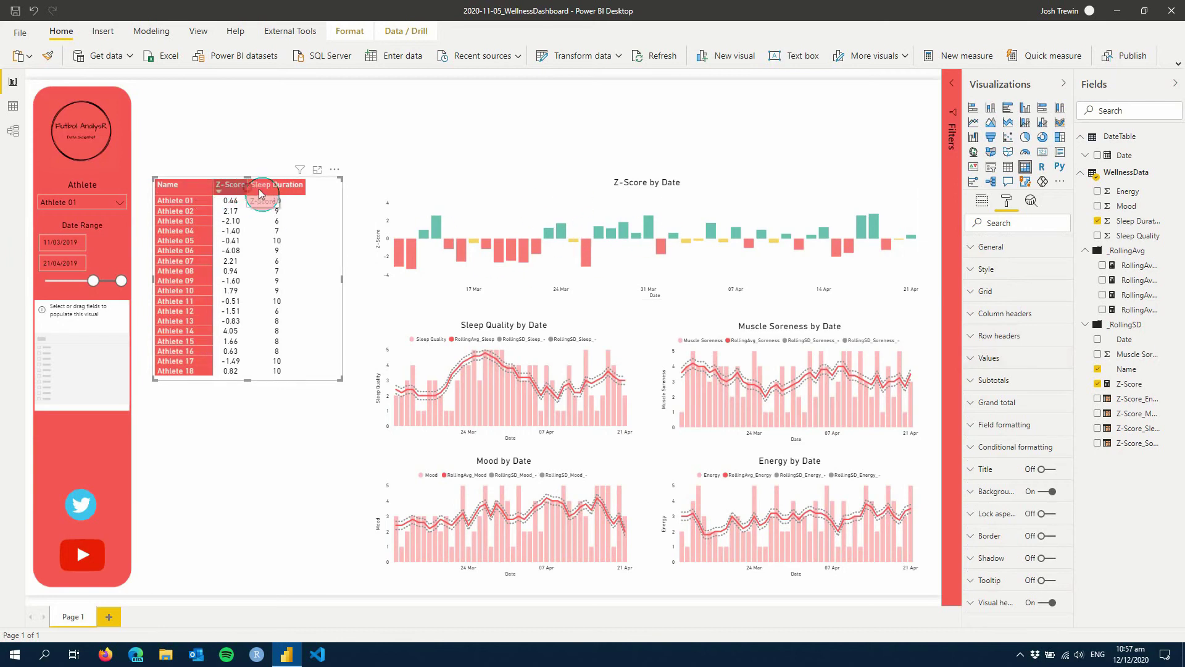
drag(259, 193, 268, 186)
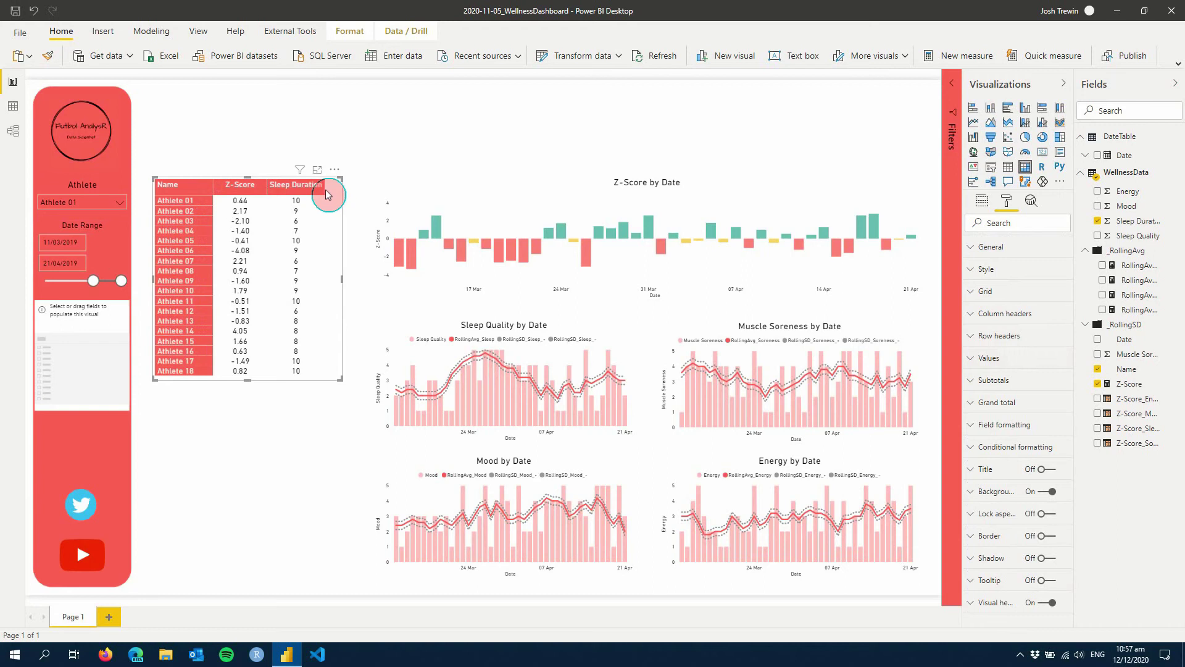
Step: Narrow the matrix frame to just past the Sleep Duration column and extend its lower edge below the last athlete row
drag(341, 276, 333, 283)
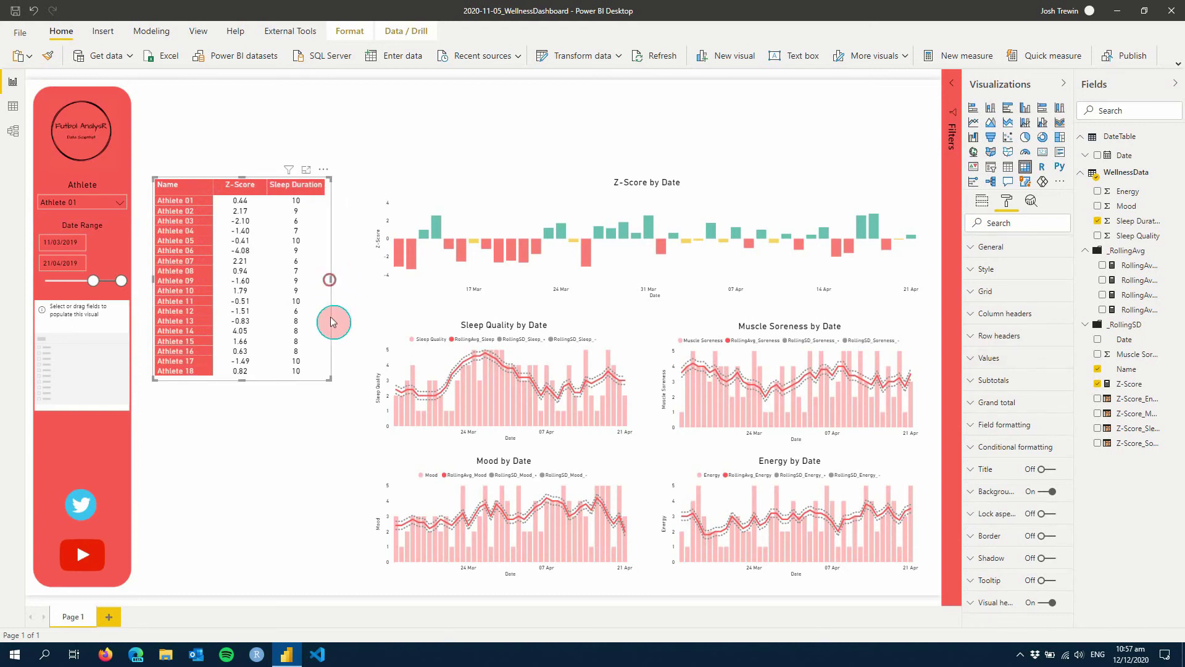
drag(230, 379, 240, 389)
click(230, 477)
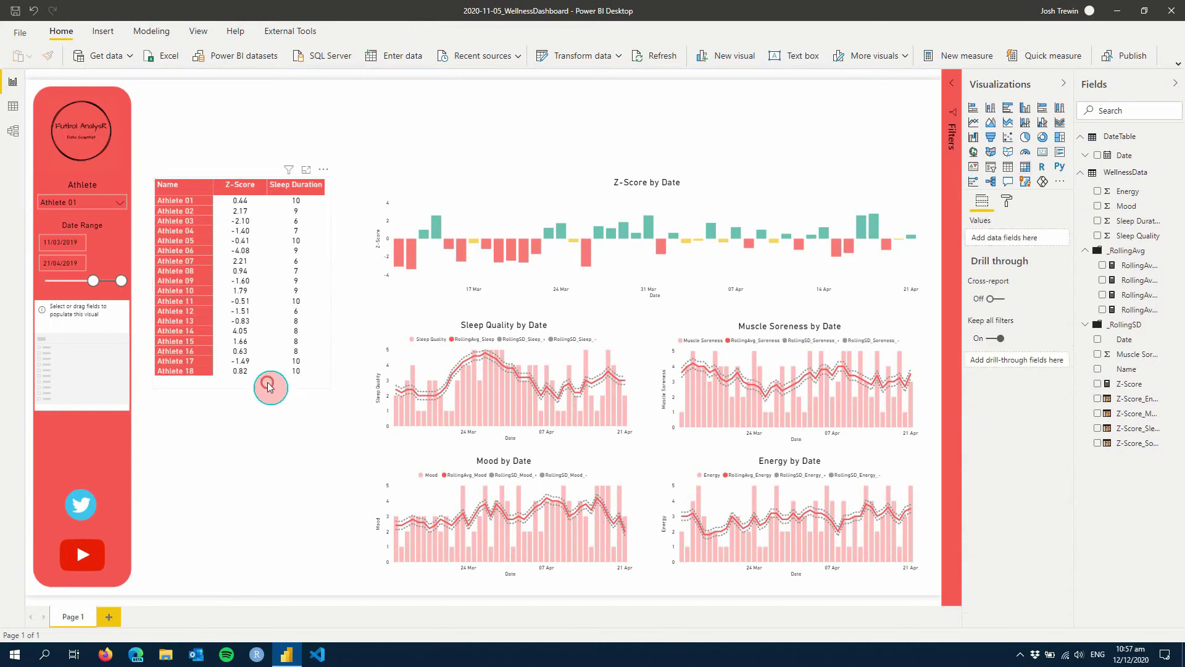
click(244, 381)
drag(243, 386, 242, 403)
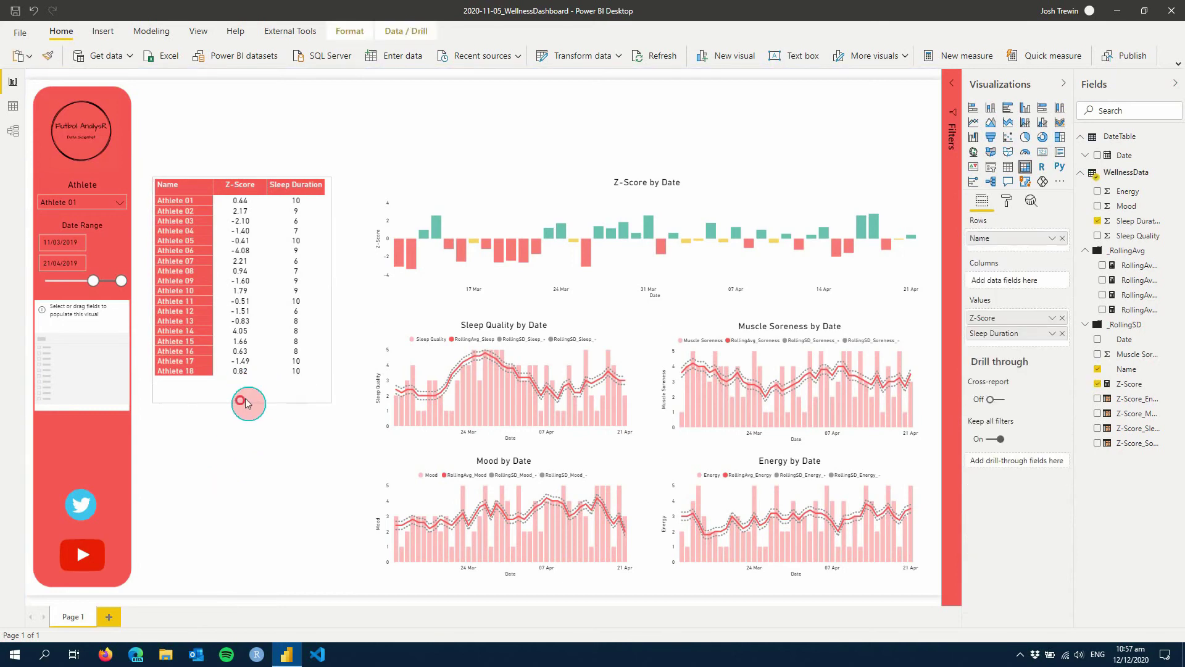
Step: Turn on the matrix's title and set its text to "Team Summary"
click(1007, 201)
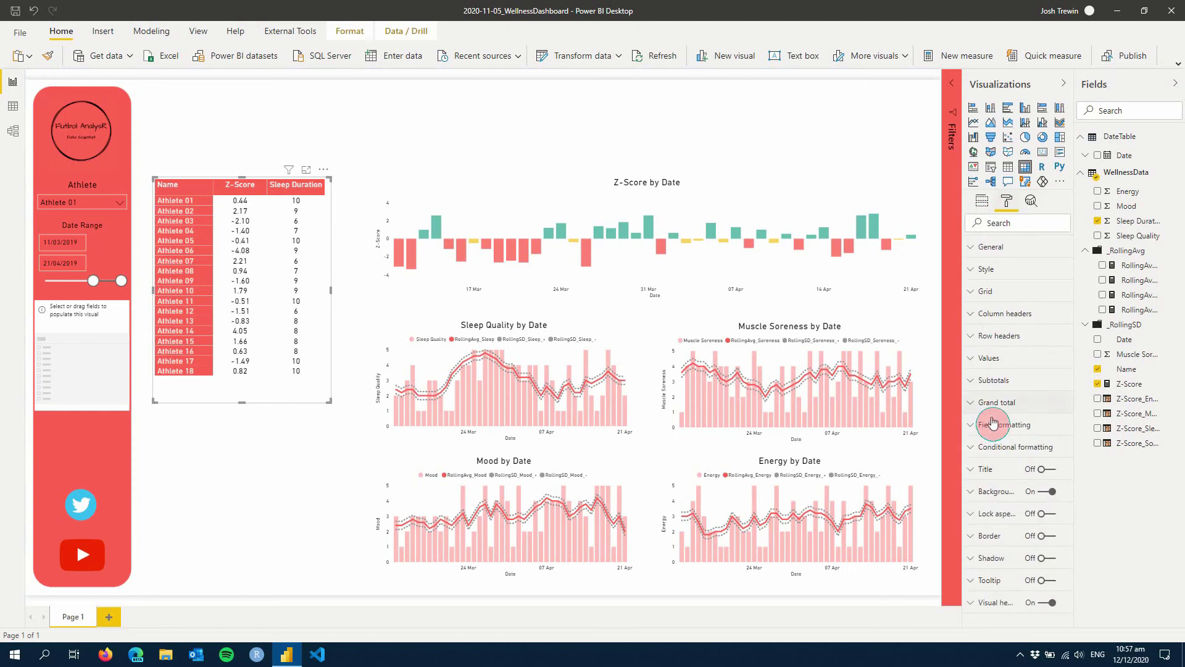
click(1046, 469)
click(1006, 507)
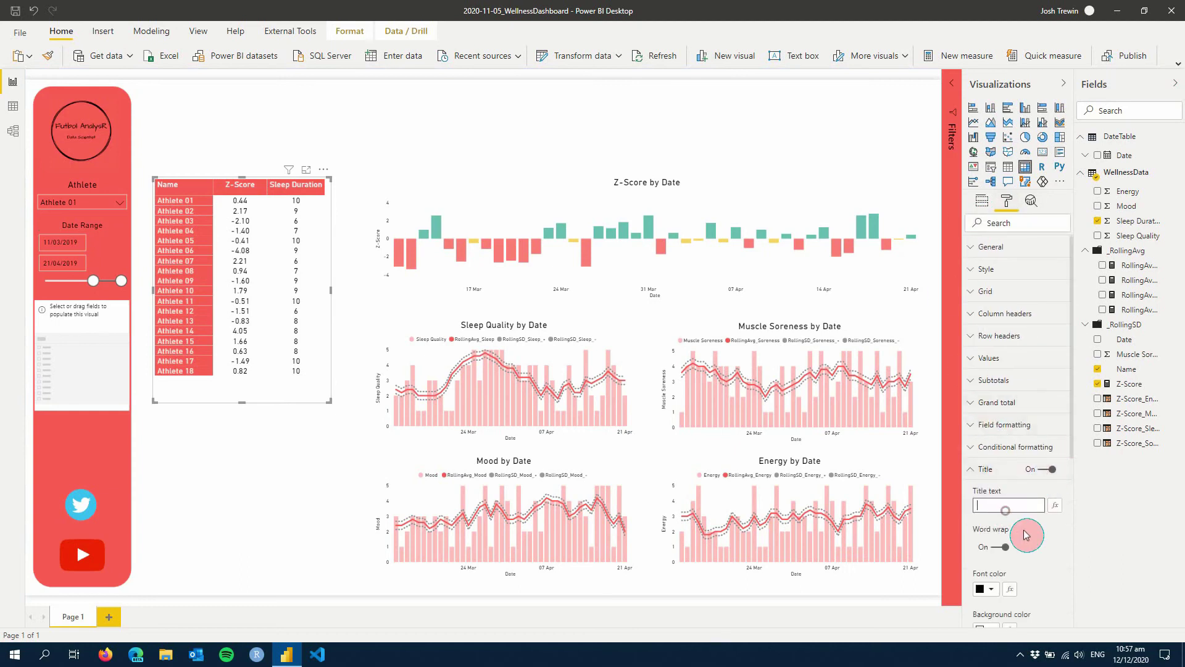
text(Tean Sy)
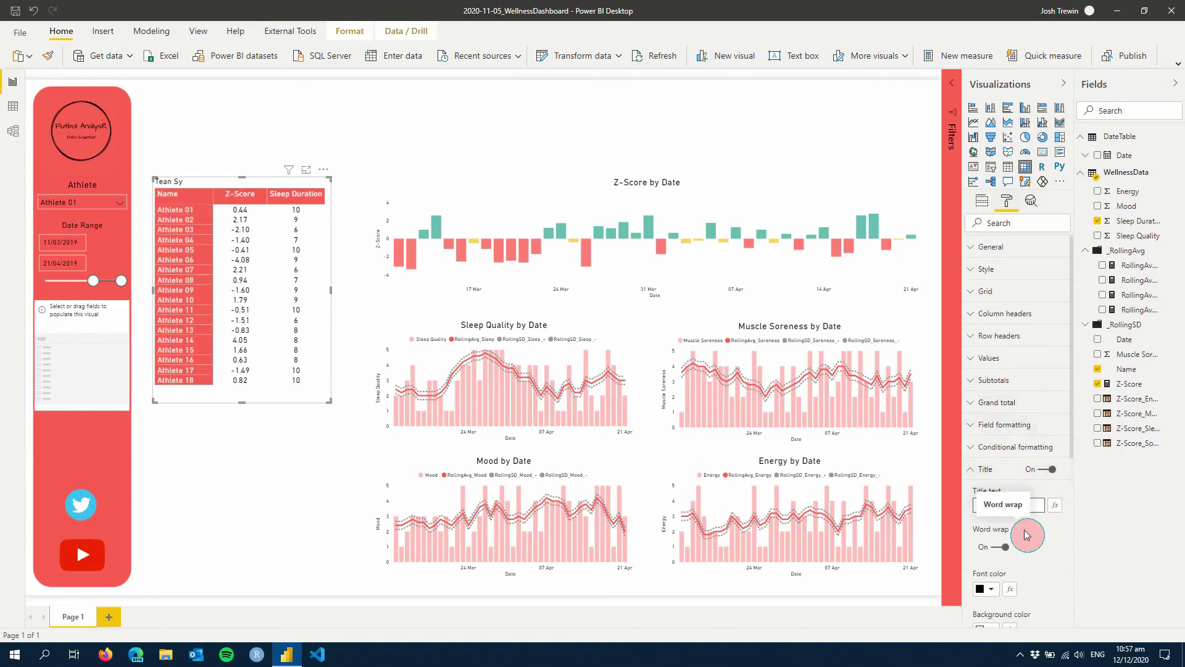
key(BackSpace)
key(BackSpace)
key(BackSpace)
key(BackSpace)
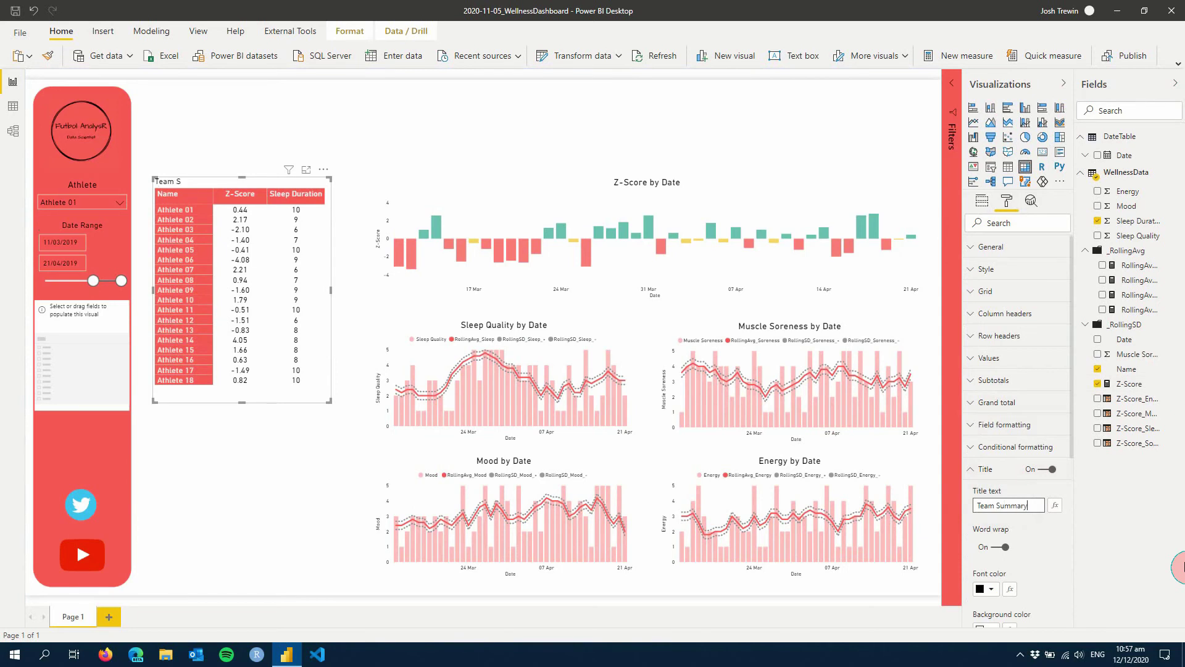
scroll(1048, 560, down, 3)
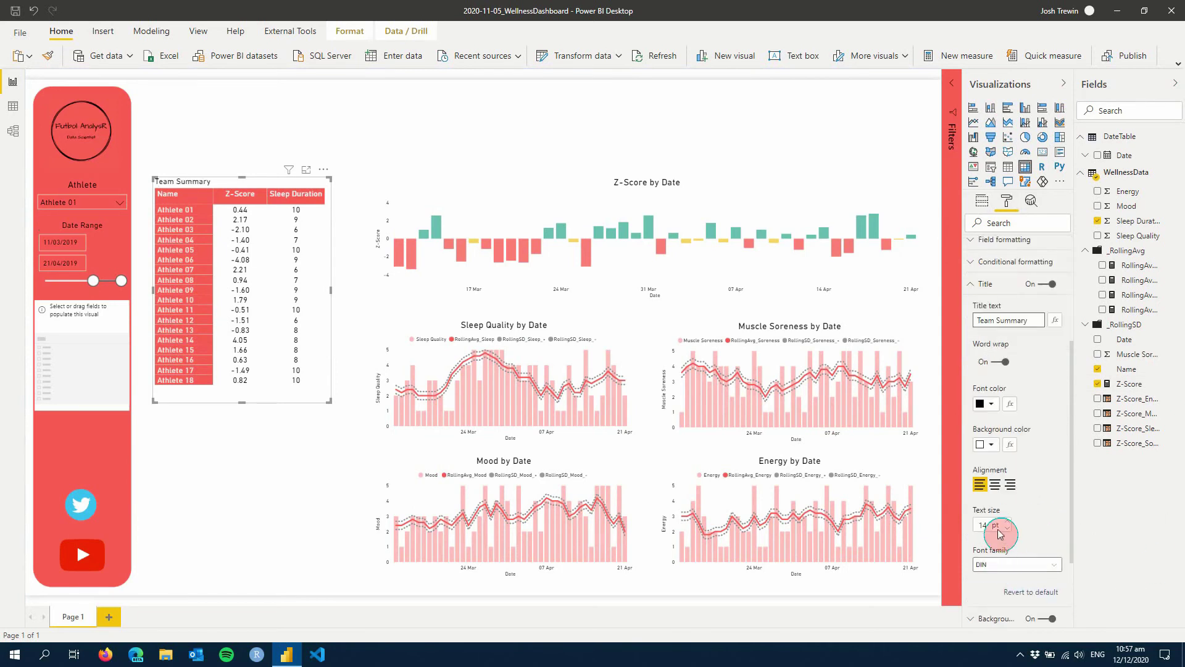
Step: Center the Team Summary title above the matrix
click(992, 485)
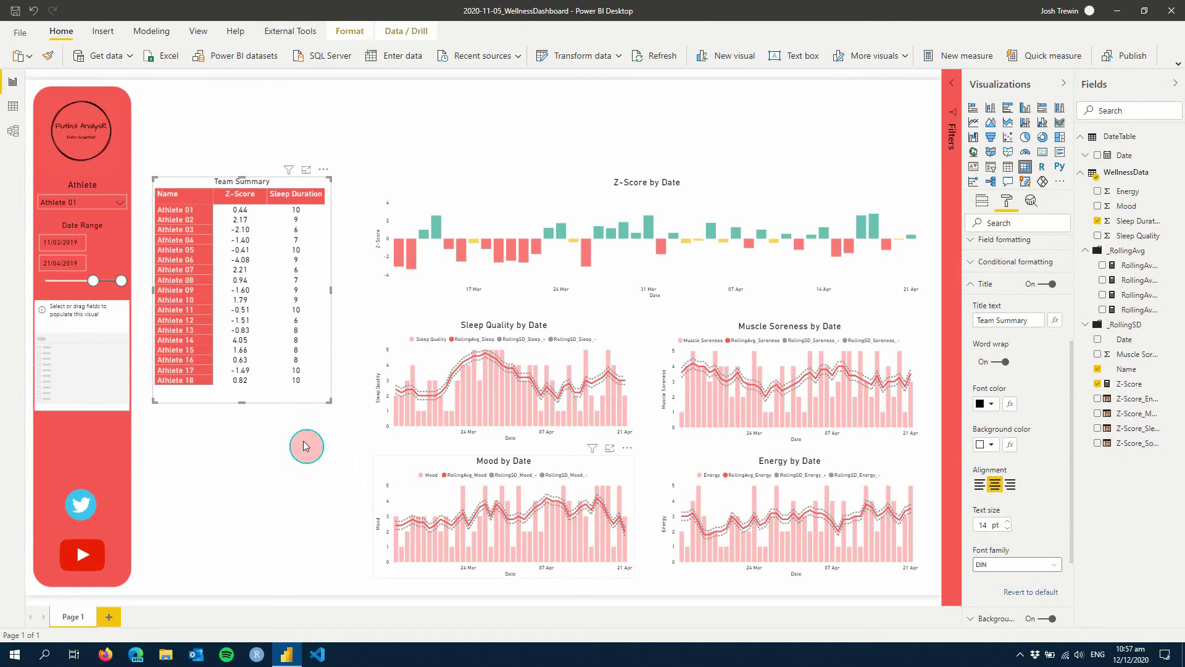
click(248, 489)
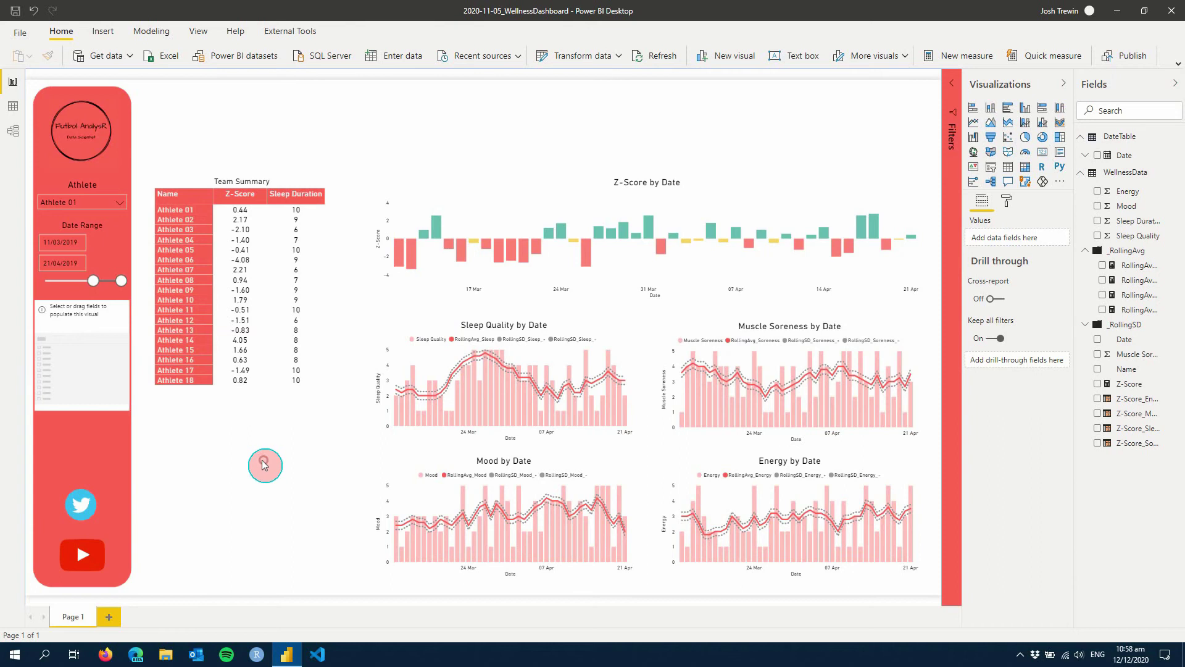
Step: Duplicate the Sleep Quality by Date chart, placing the copy below the Team Summary matrix and resizing it to the matrix's width and the page's lower edge
click(455, 329)
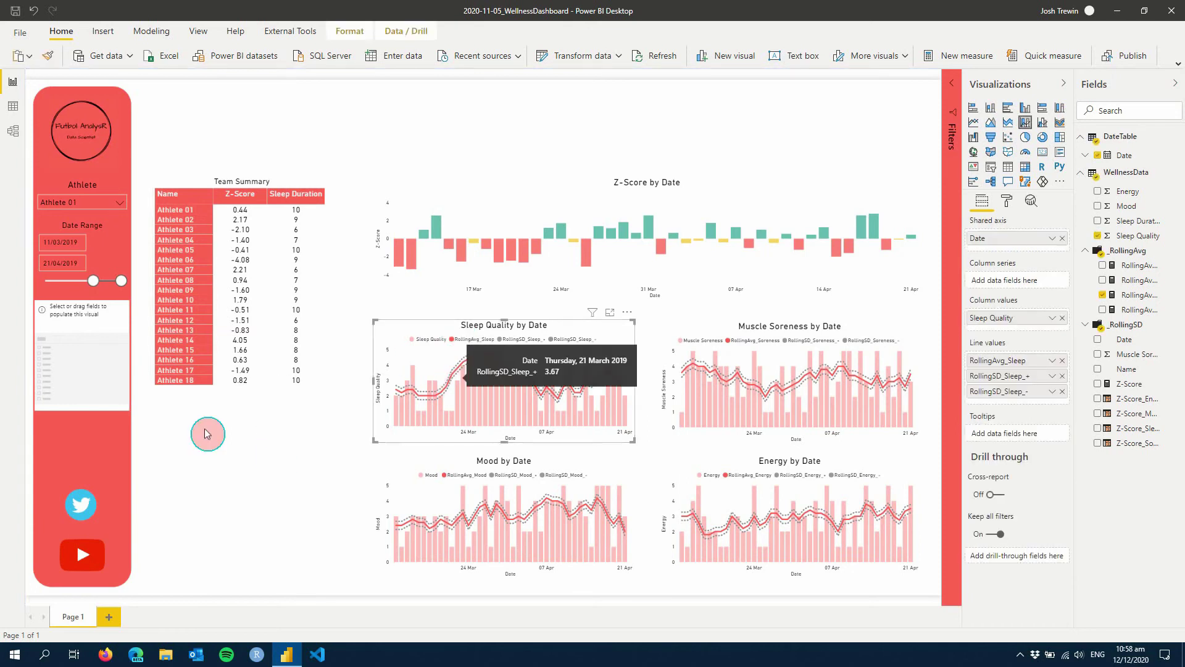
drag(484, 391, 489, 396)
drag(497, 337, 280, 419)
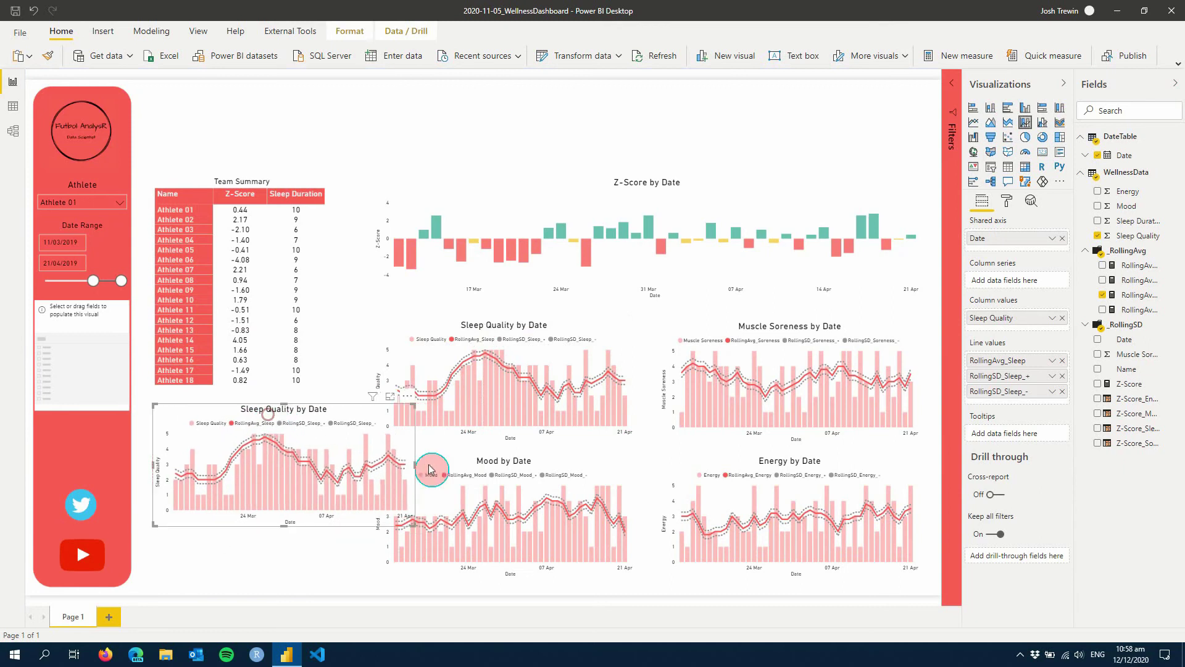
drag(414, 468, 331, 475)
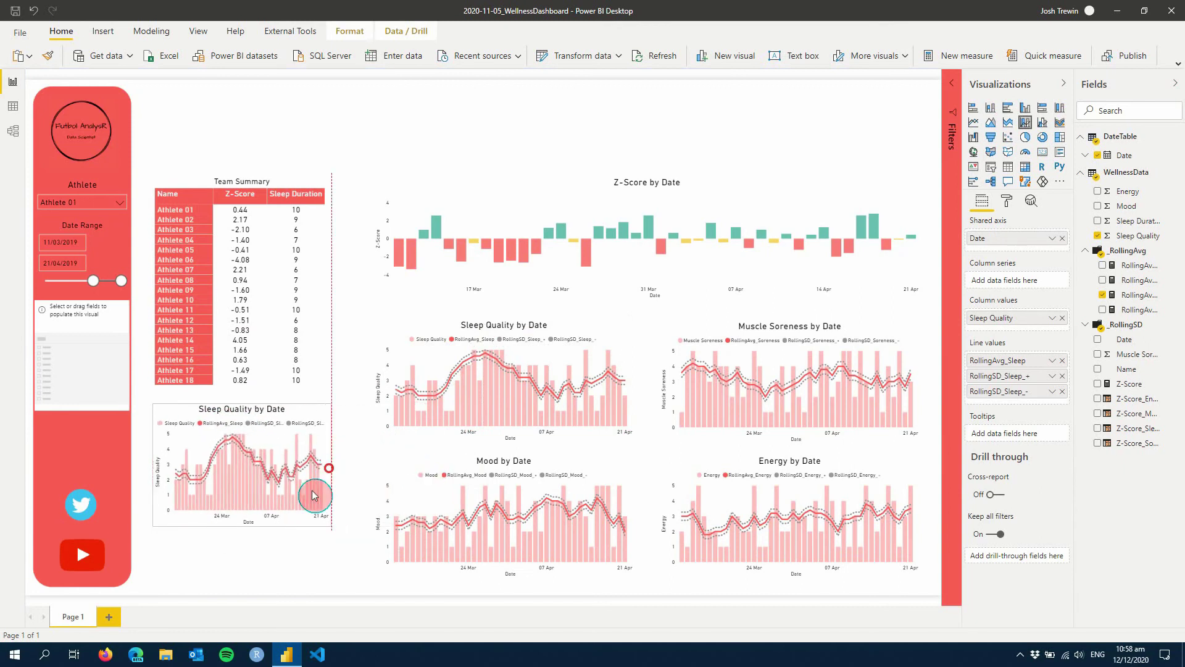
drag(240, 525, 230, 576)
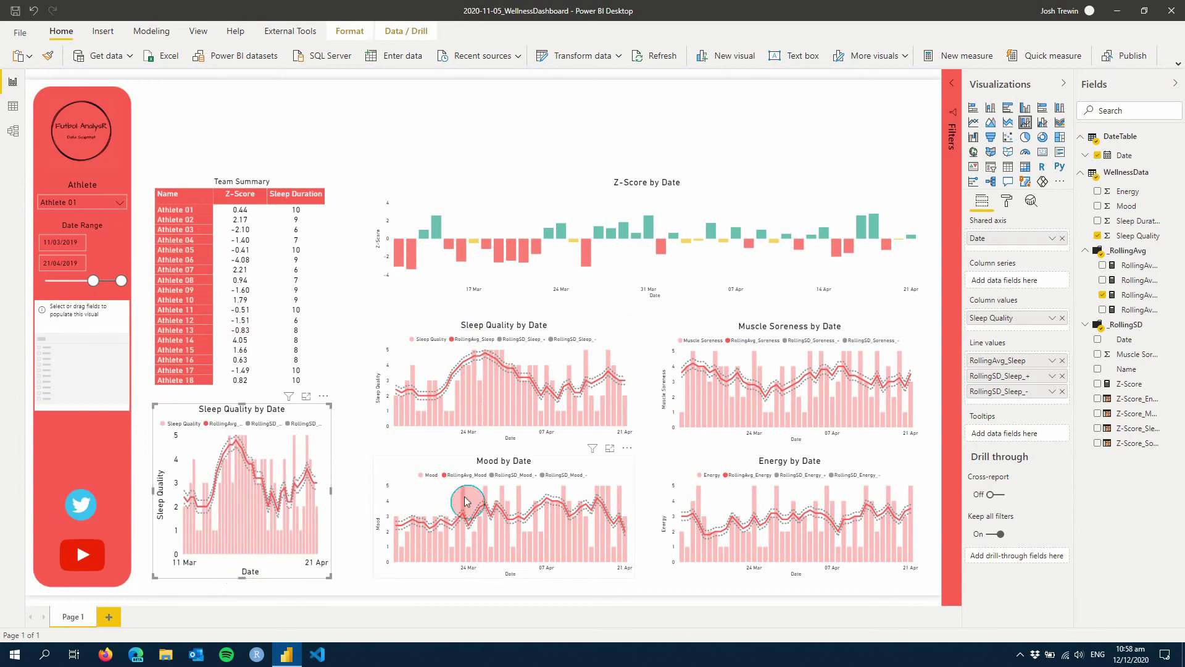
Step: Remove the three rolling line values from the copied chart and replace its column value with Sleep Duration
click(1061, 363)
click(1062, 365)
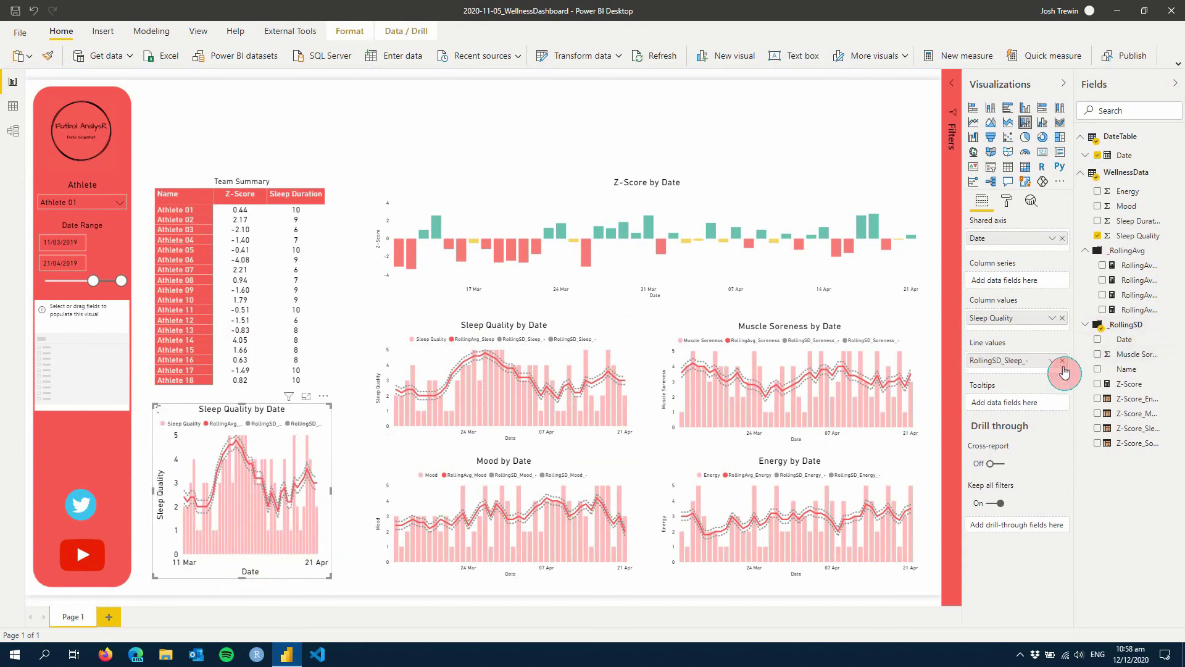
click(1062, 363)
drag(1132, 221, 1030, 321)
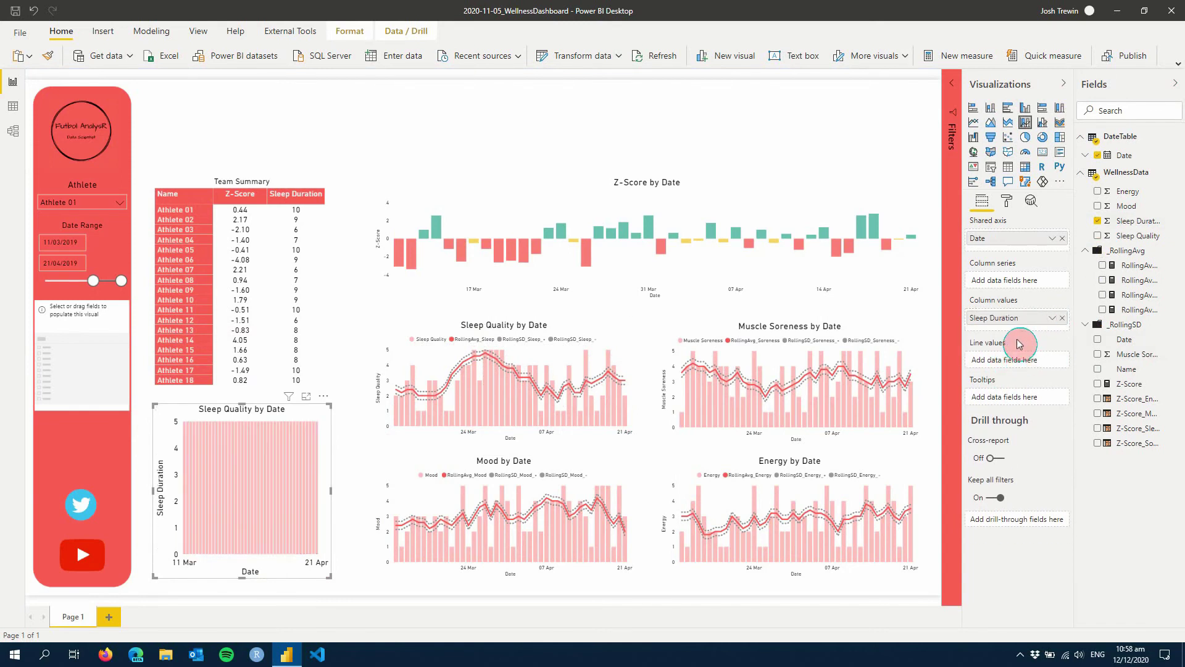
Step: Clear the copied chart's fixed Y-axis end value so it scales automatically
click(1007, 201)
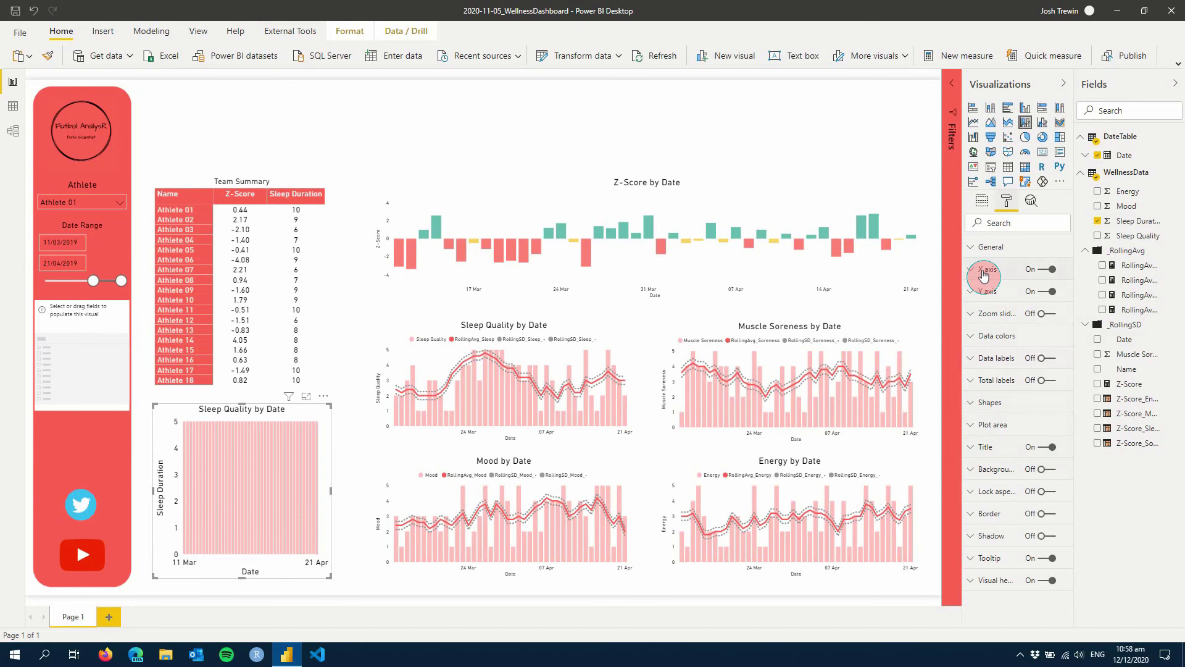
click(992, 297)
click(1008, 463)
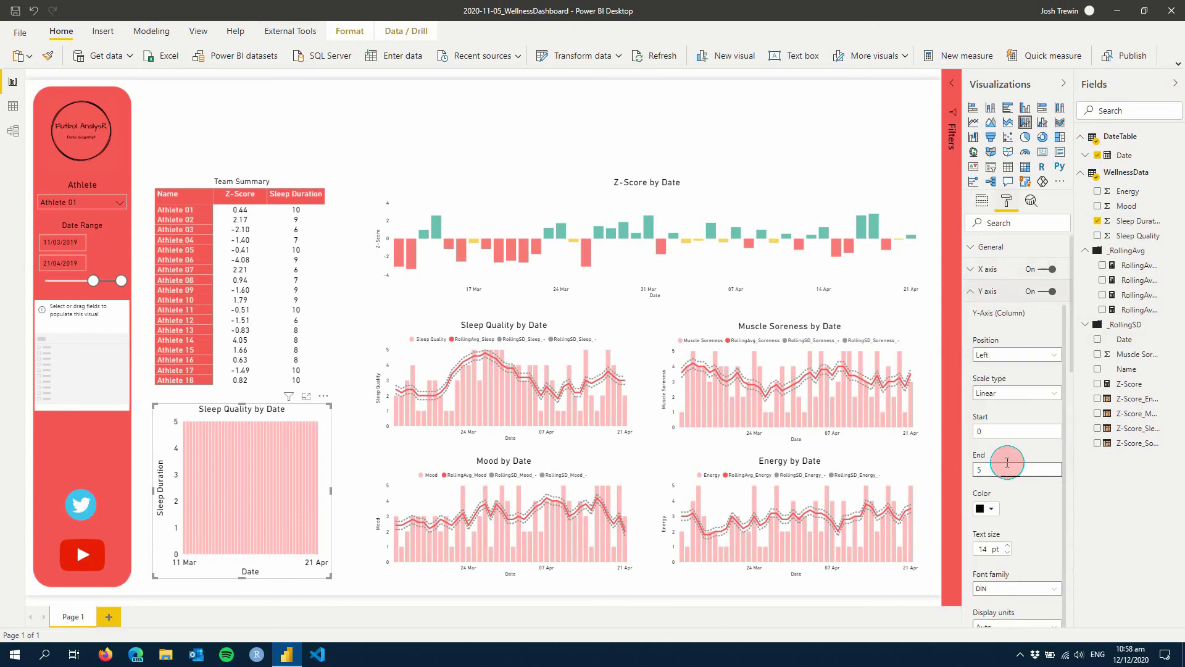
key(BackSpace)
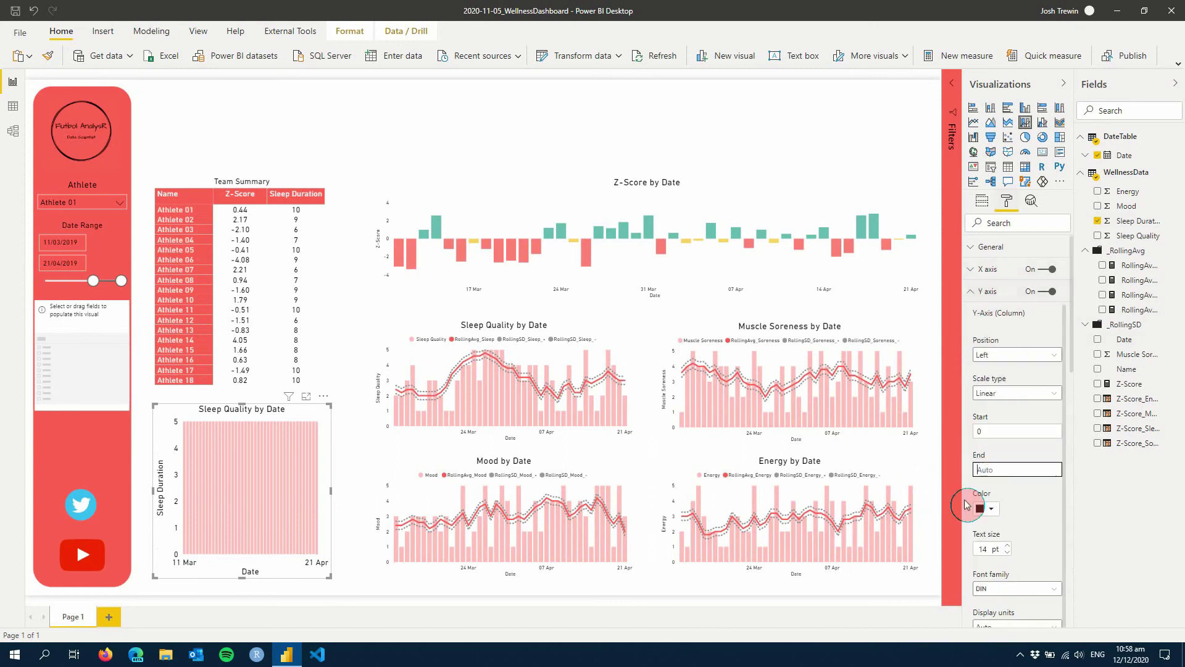
click(1051, 528)
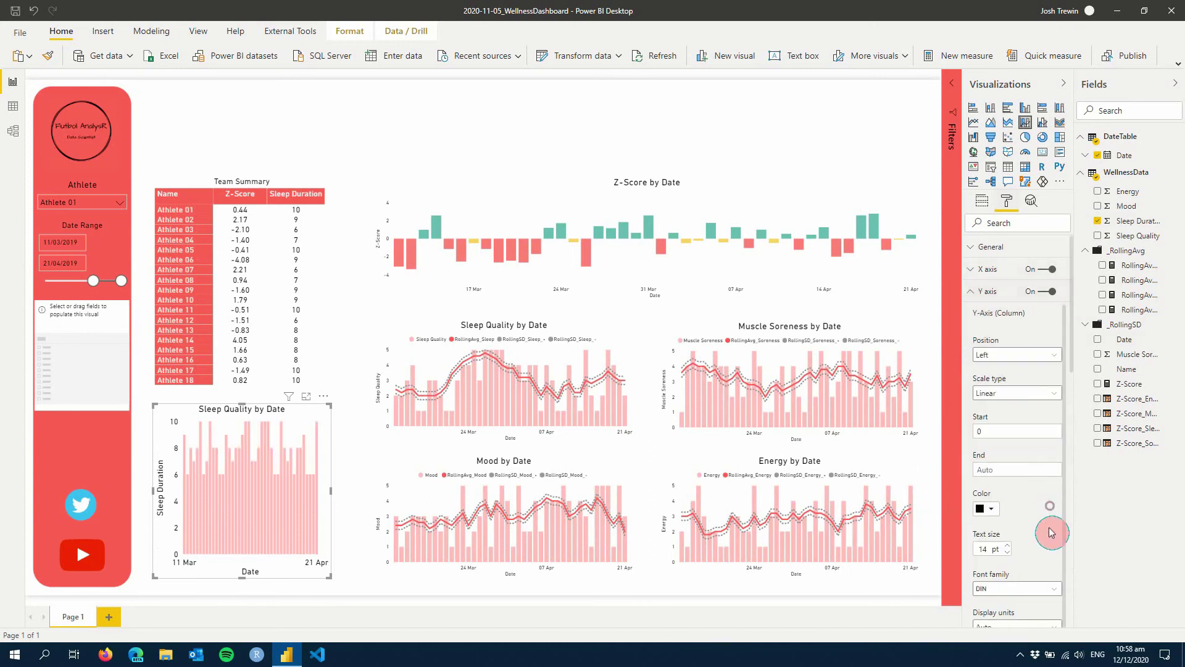
click(988, 291)
Step: Copy the entire formula of the RollingAvg_Soreness measure
right_click(1130, 180)
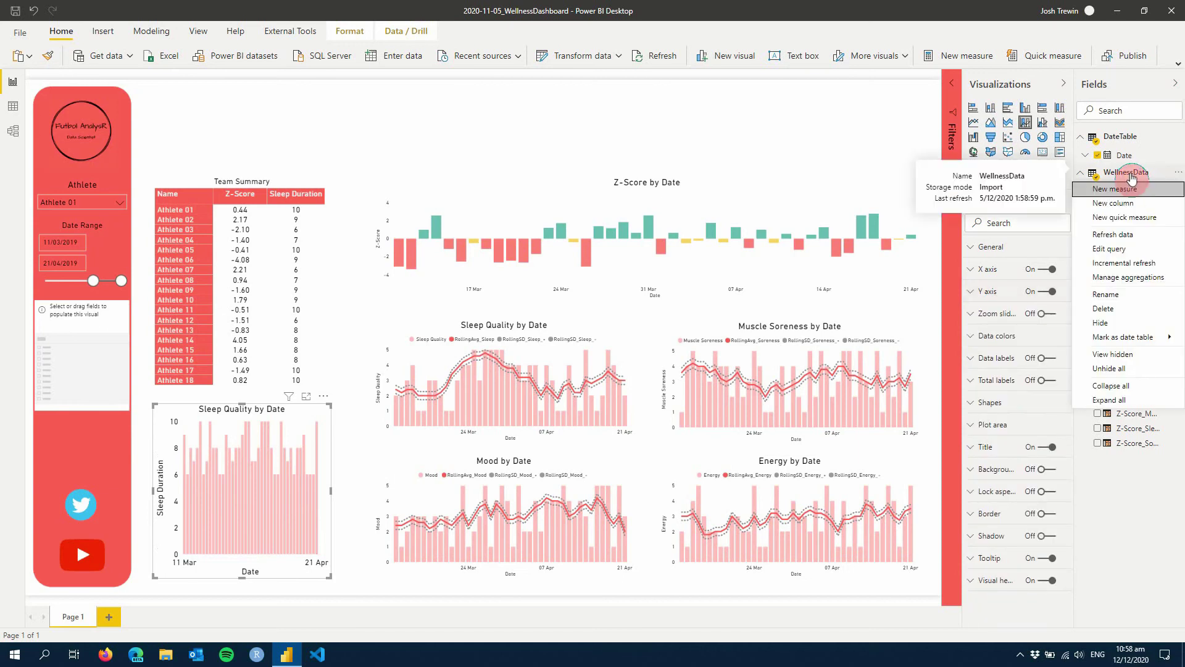
click(1174, 130)
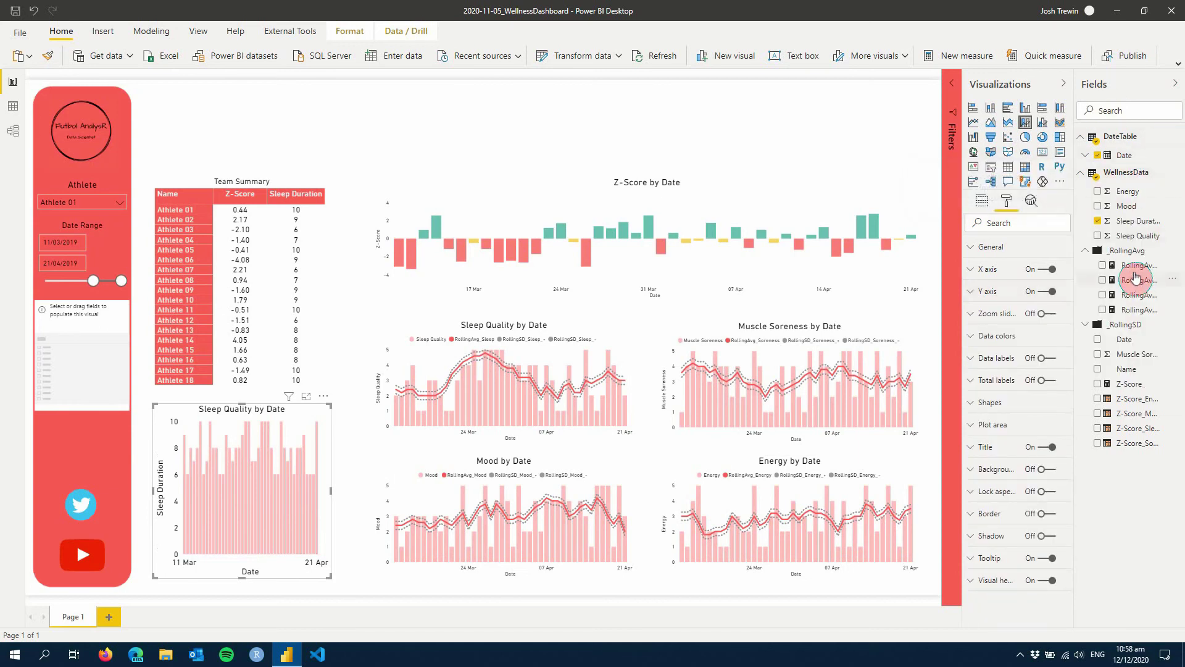
click(1135, 312)
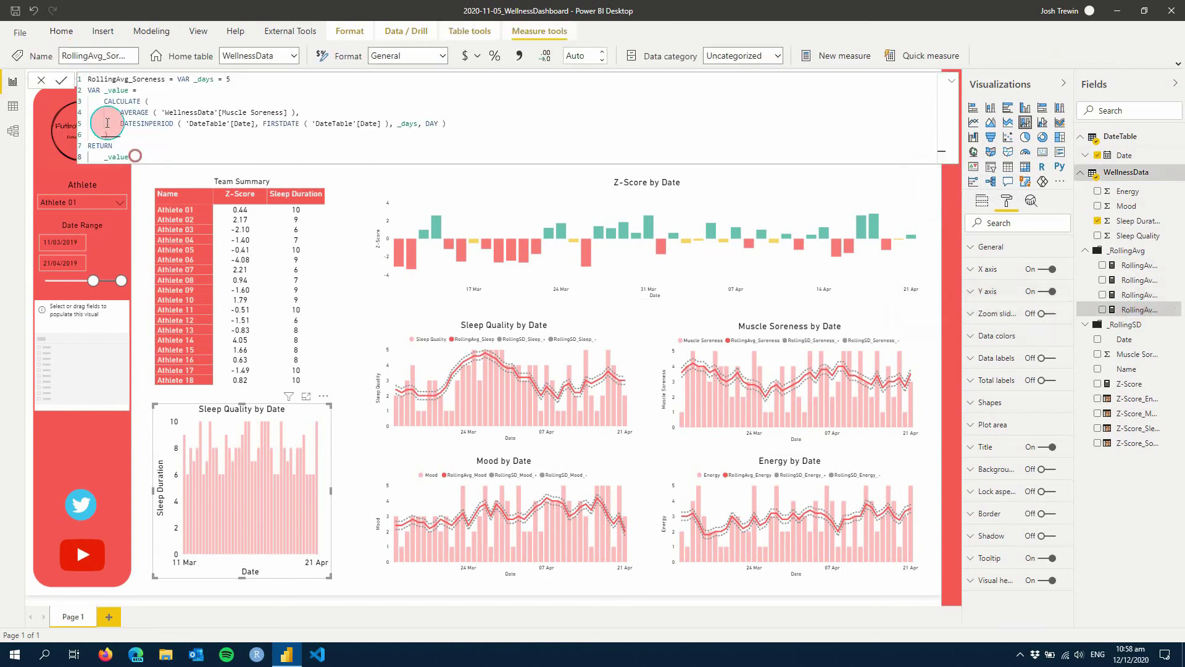
drag(80, 77, 110, 160)
key(ctrl+c)
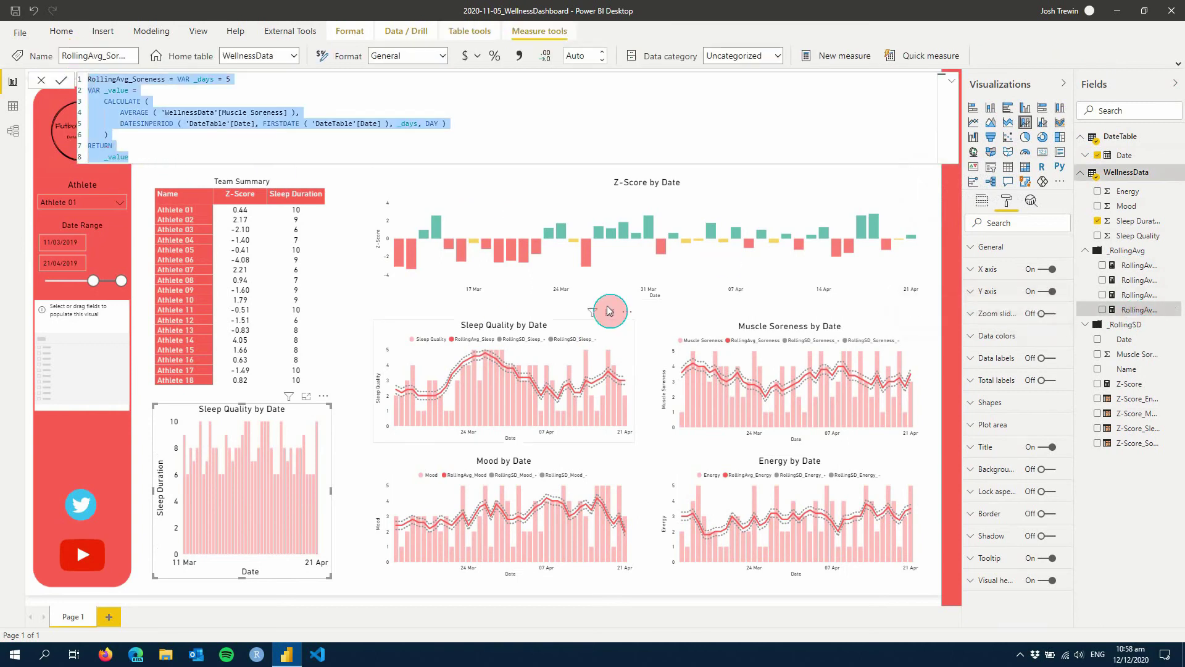
Step: Create a measure named SleepDuration_4days in the WellnessData table and paste the copied rolling average formula below its name
right_click(1115, 175)
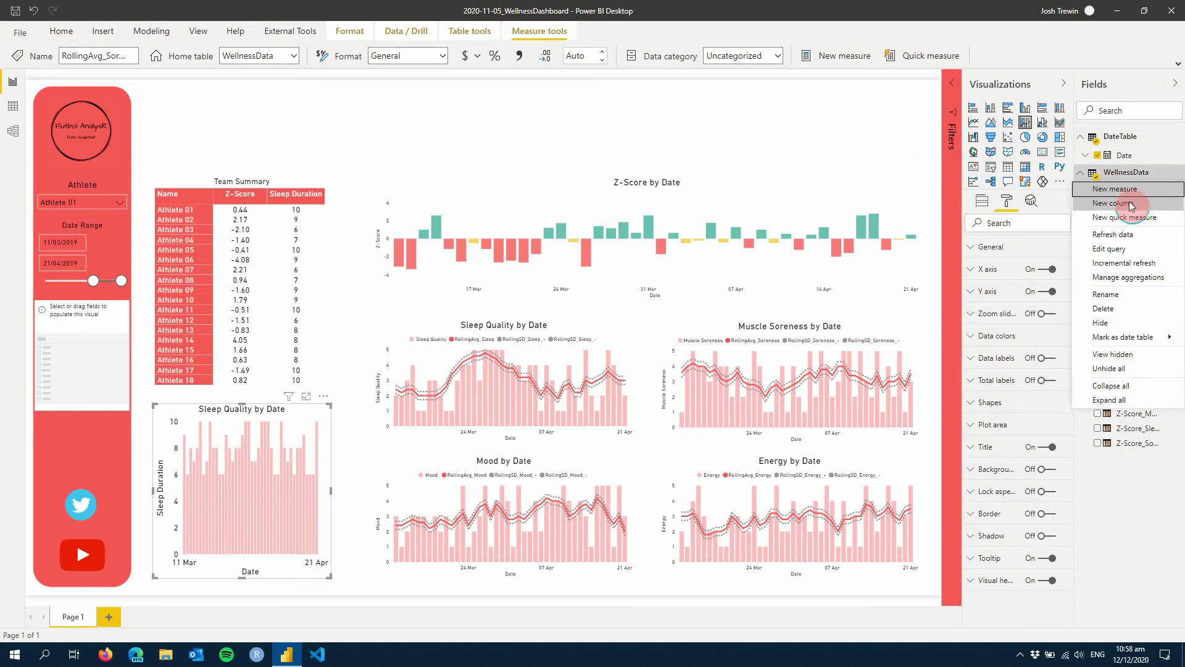
click(1103, 367)
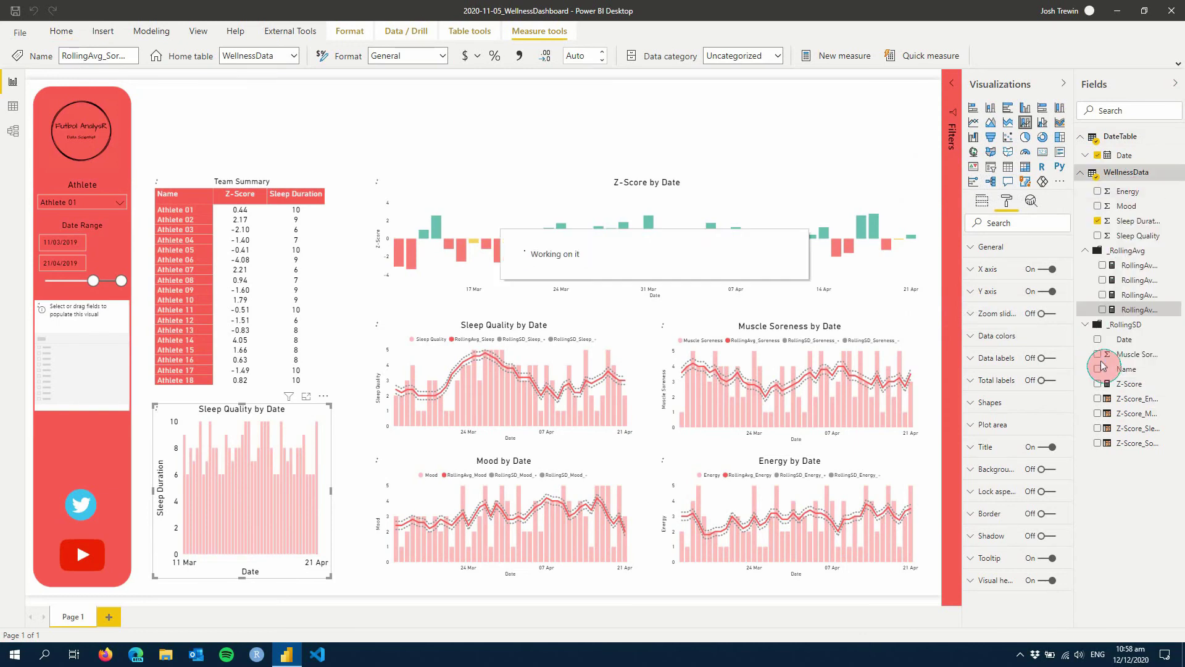
text(SleepDuration_4days)
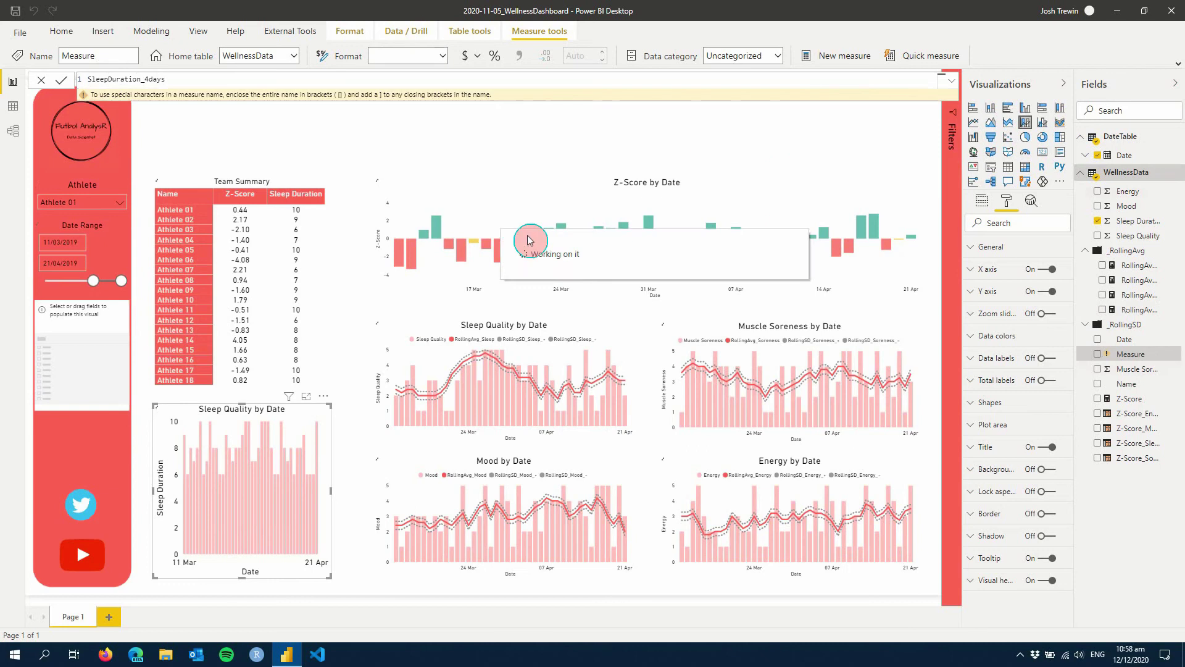
key(Return)
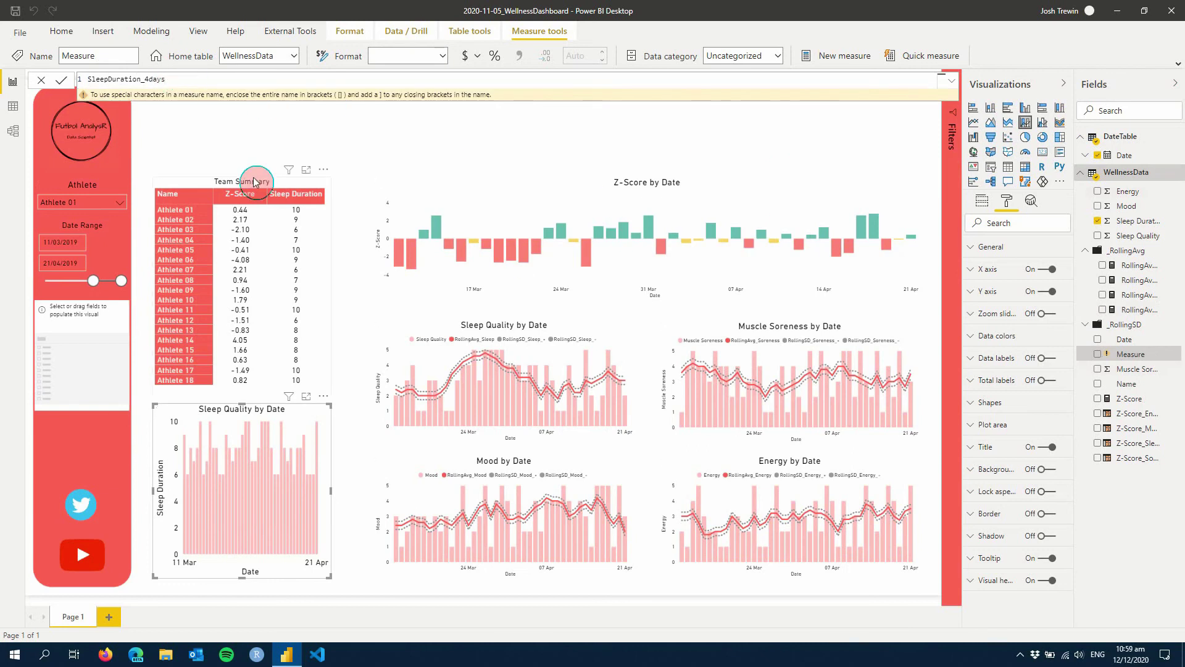
key(ctrl+v)
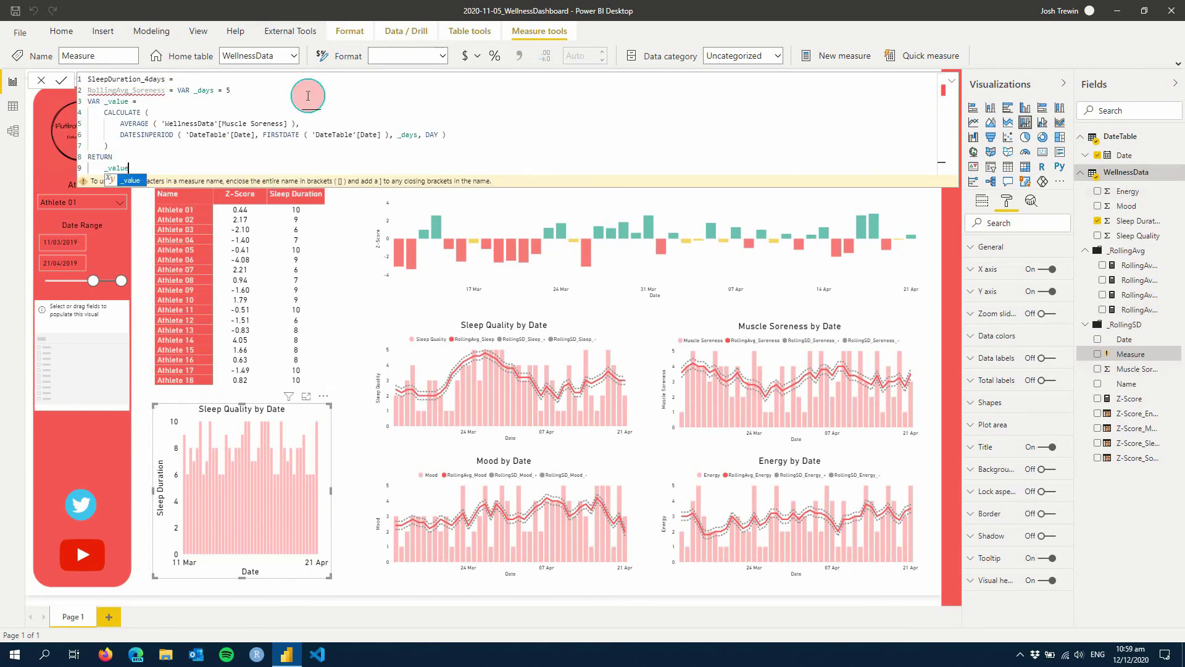
Step: Adapt the pasted formula by deleting the old measure name, setting _days to 4, averaging the Sleep Duration column, and commit it
drag(177, 88, 73, 90)
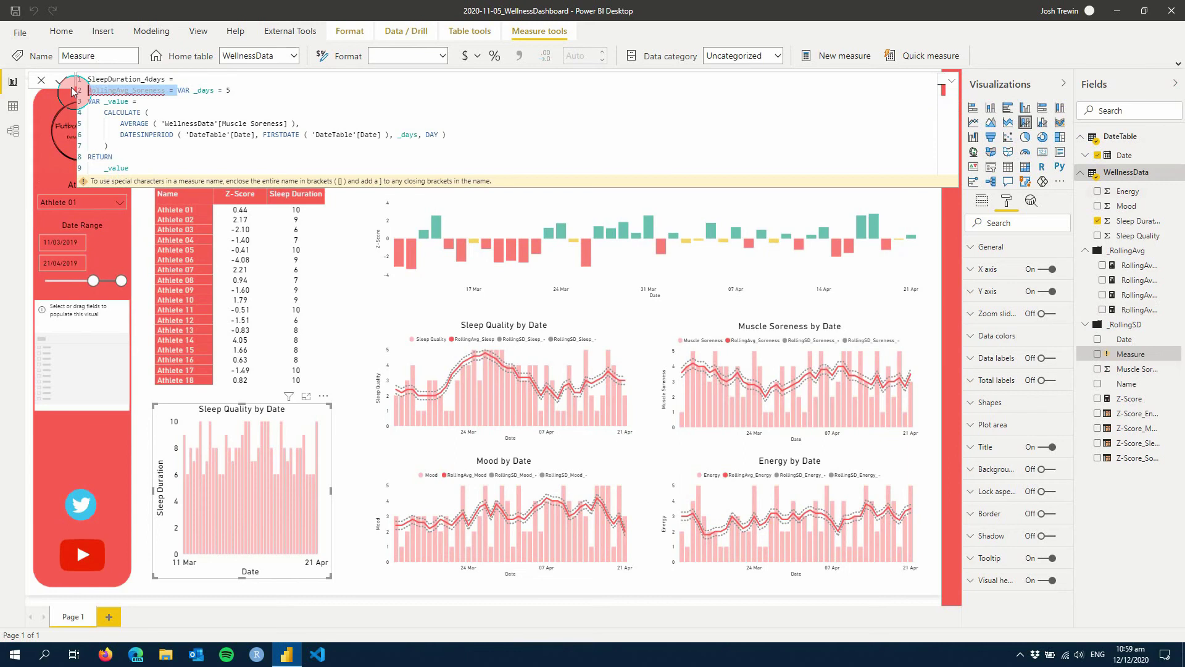
key(BackSpace)
click(159, 92)
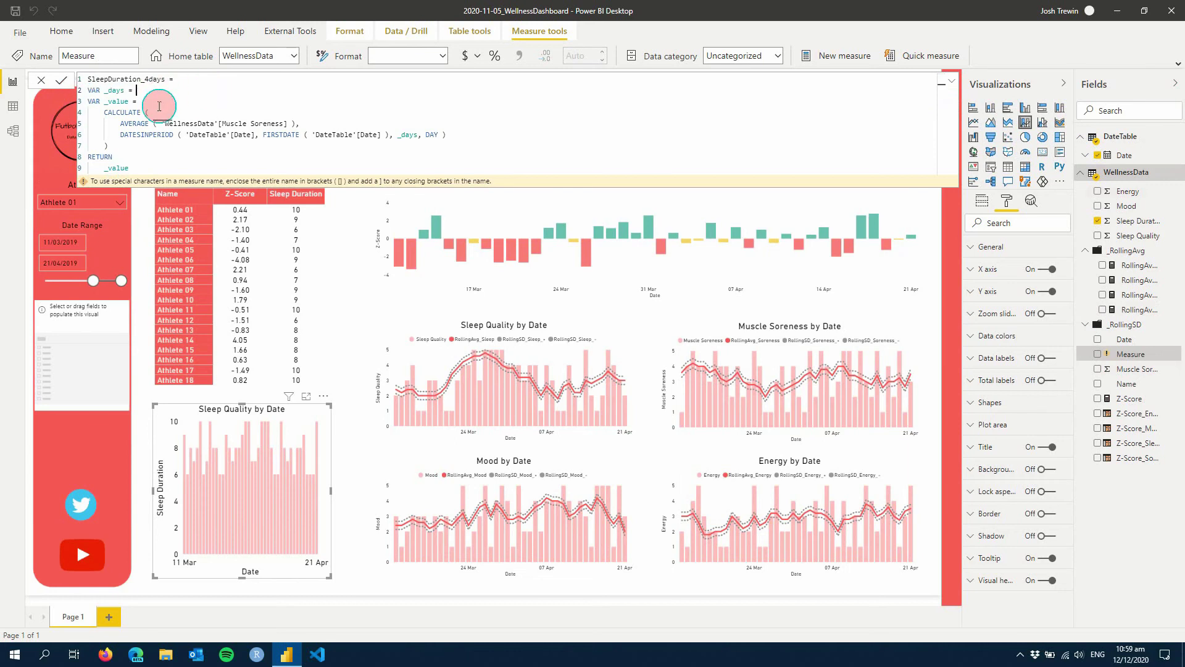
drag(287, 123, 223, 124)
text(S)
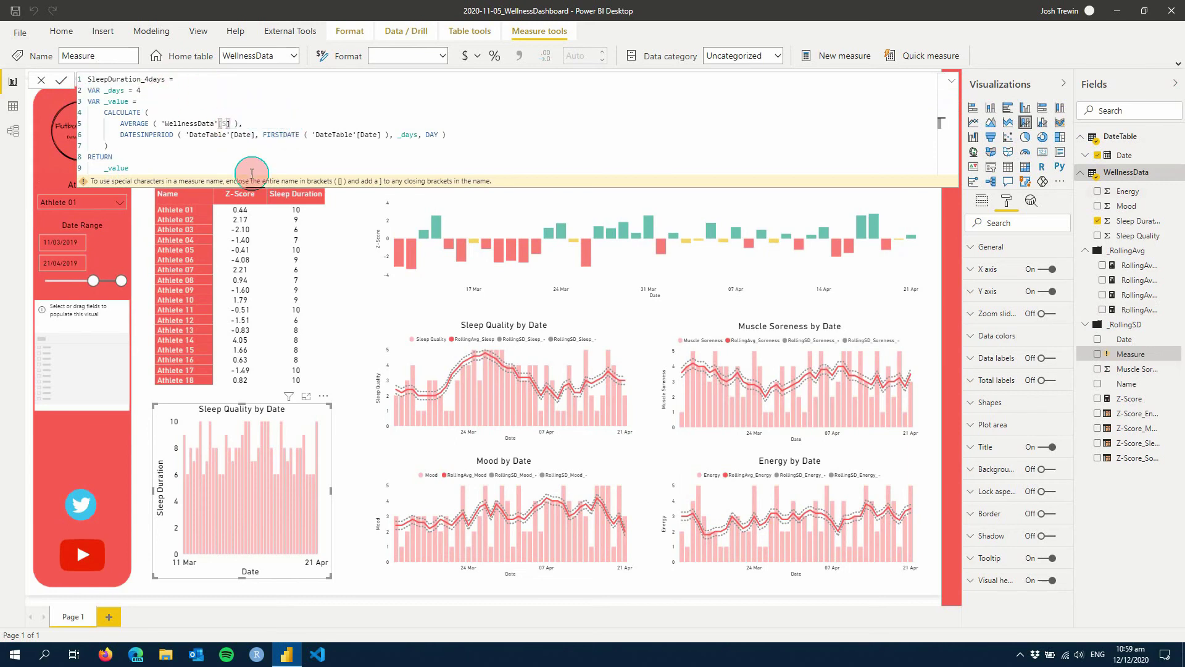
key(Tab)
click(370, 446)
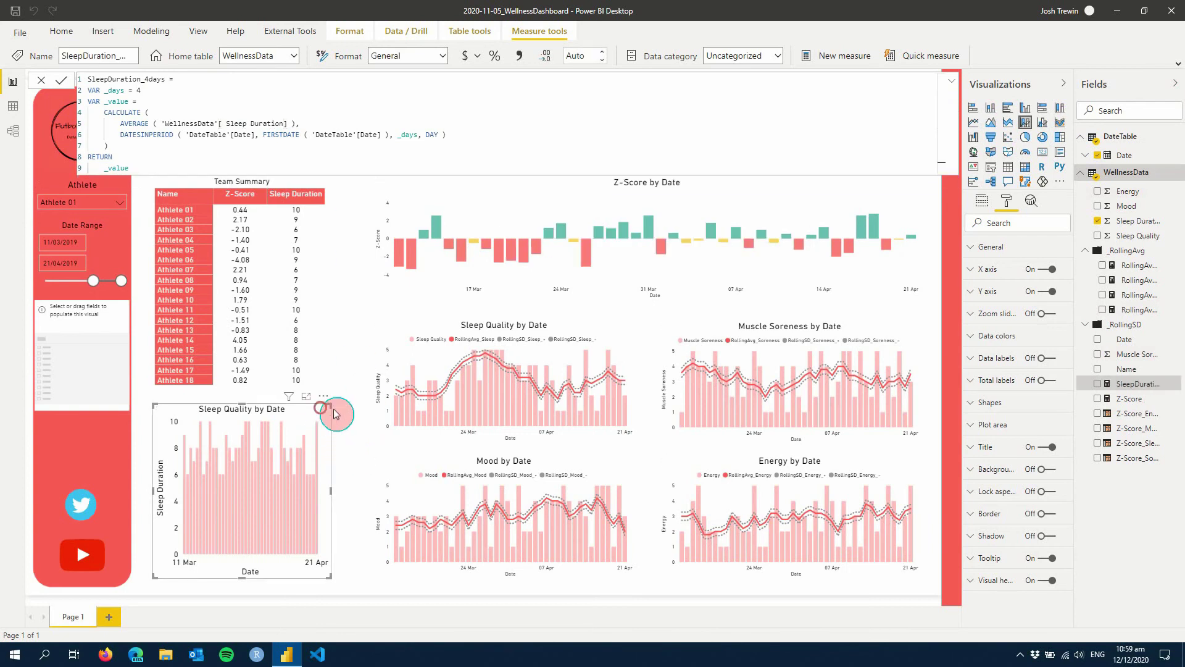
Step: Replace Sleep Duration with the SleepDuration_4days measure as the copied chart's column value
click(980, 201)
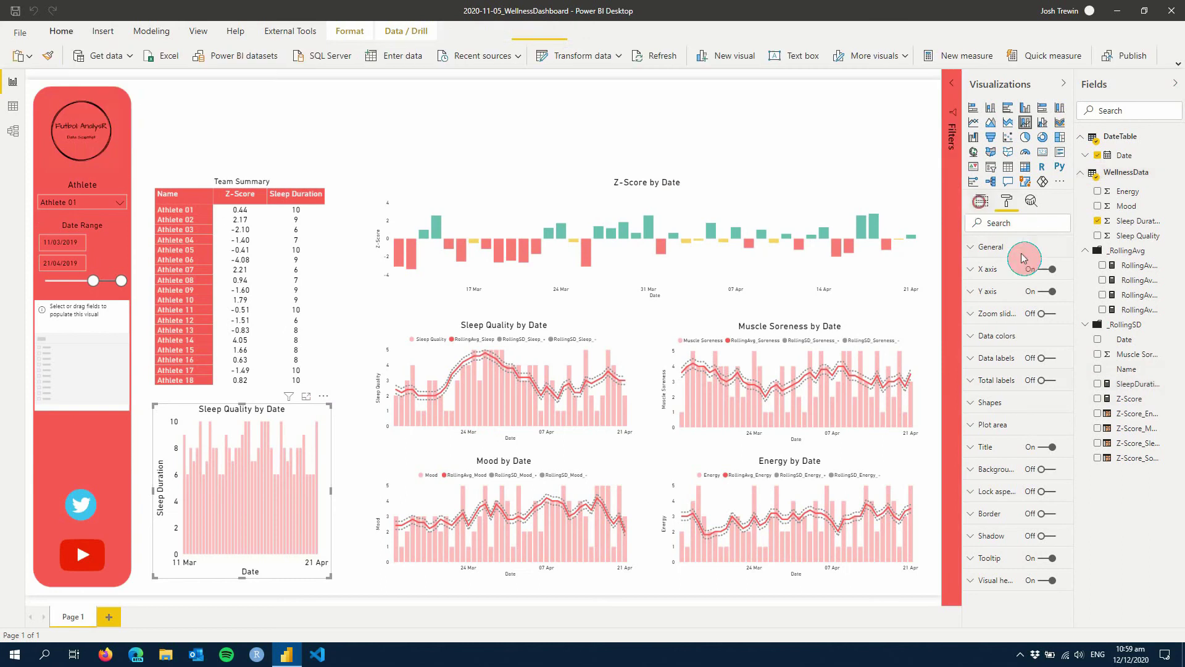
click(1125, 386)
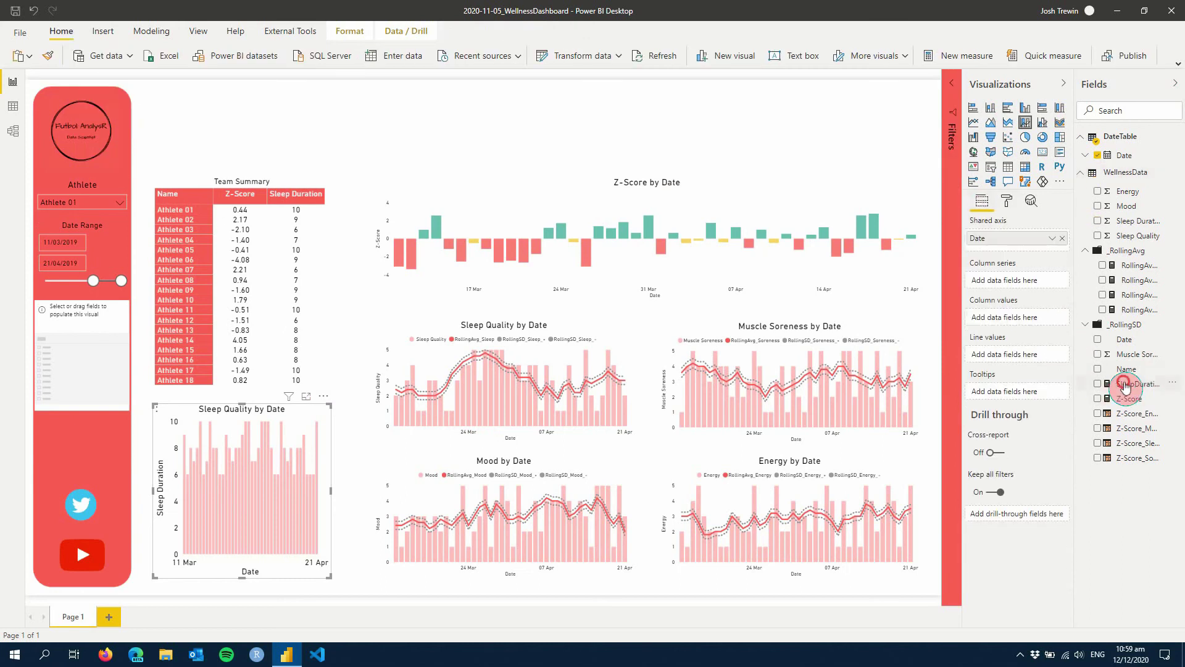
drag(1125, 386, 969, 316)
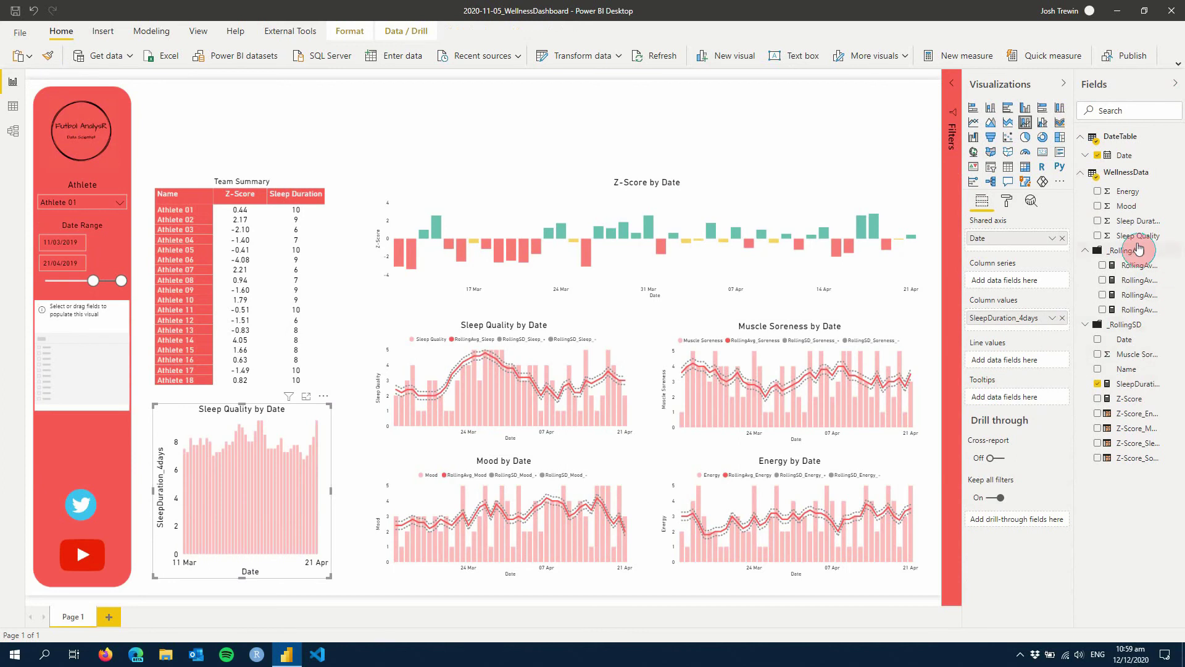
Step: Change the aggregation in the SleepDuration_4days measure from AVERAGE to SUM and commit the formula
click(1139, 385)
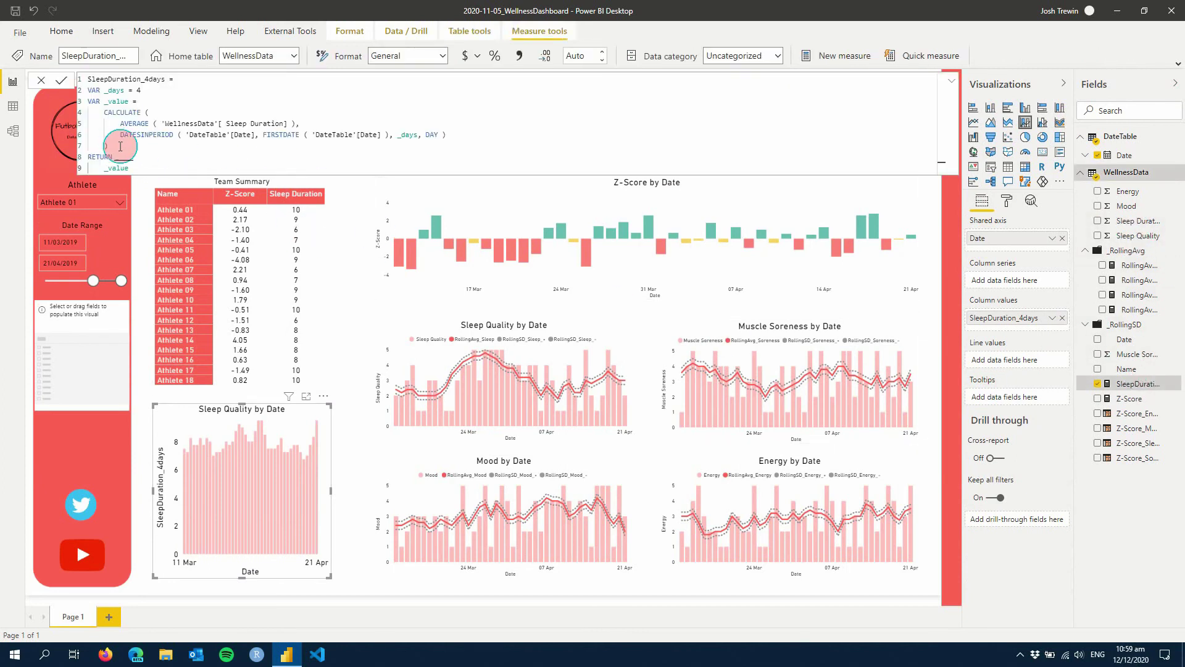
drag(146, 122, 120, 122)
text(SUM)
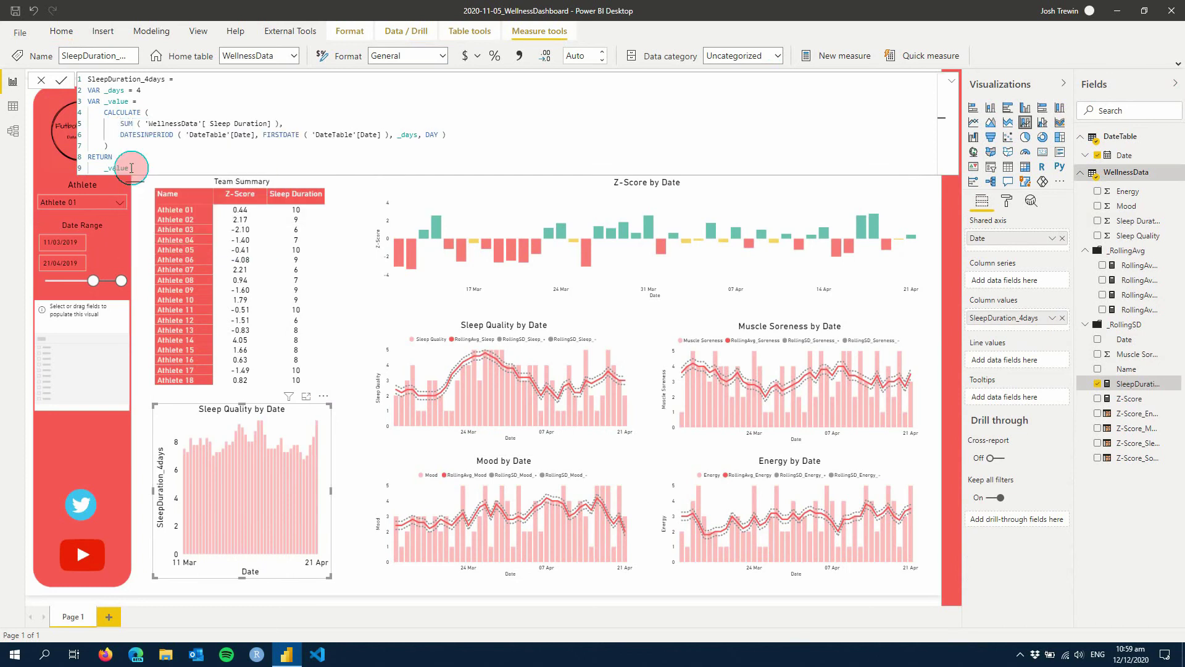
key(Return)
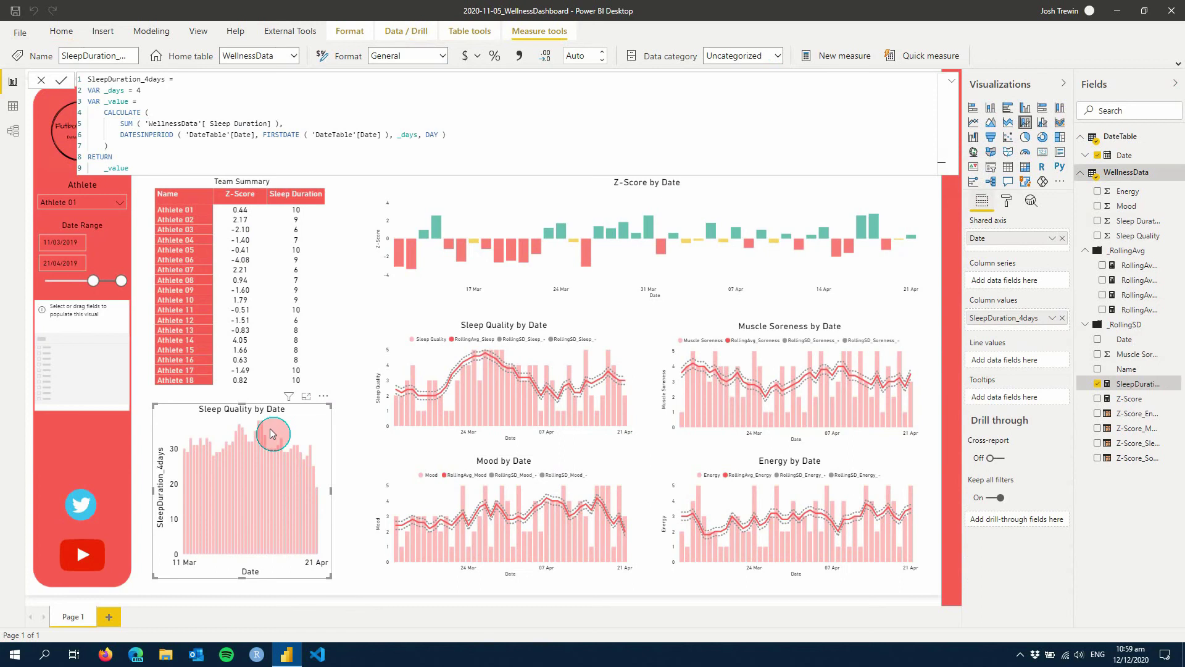
Step: Set the _days variable in the SleepDuration_4days measure to -4 so the period covers preceding days
mouse_move(259, 434)
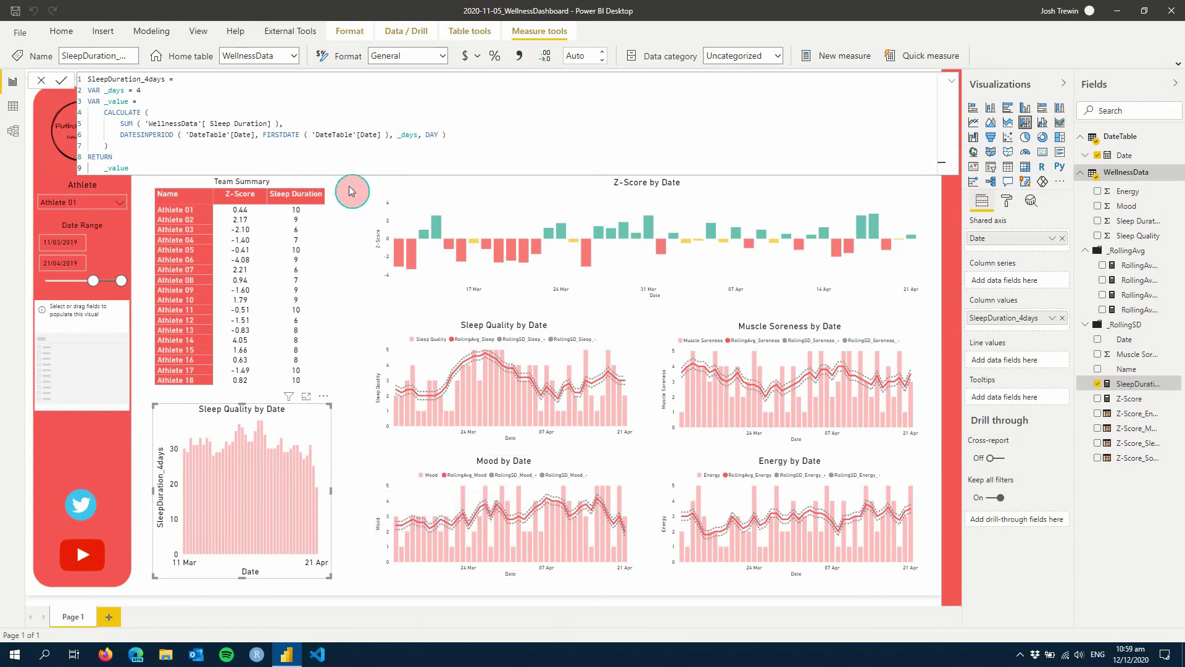
click(294, 135)
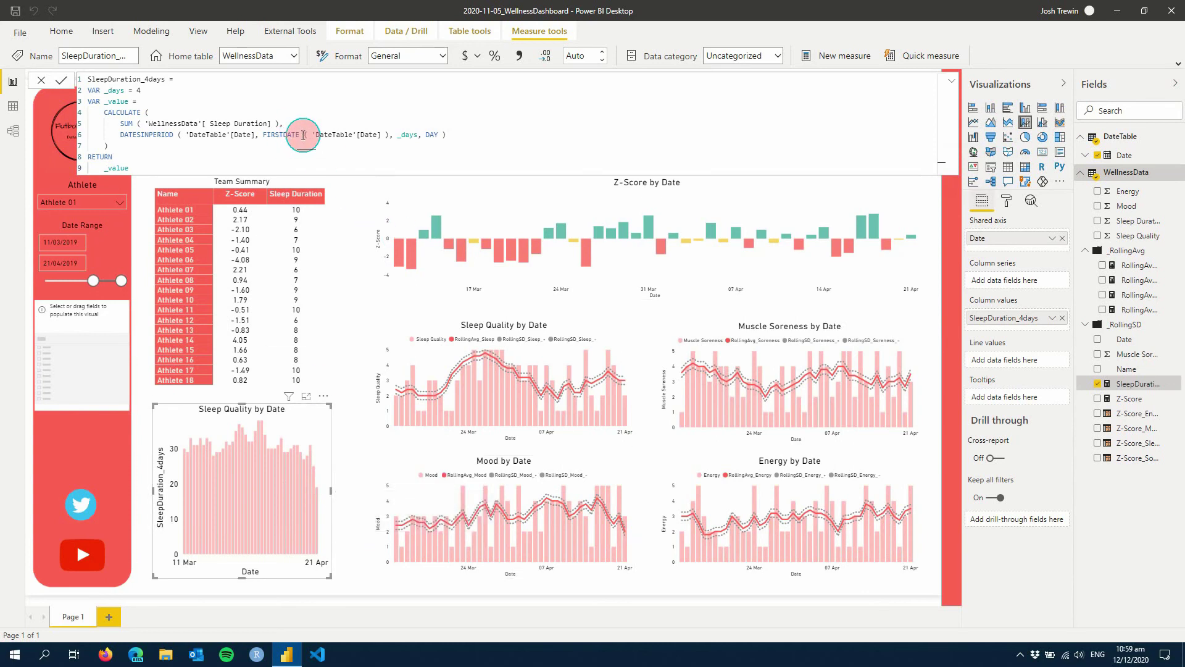
click(140, 89)
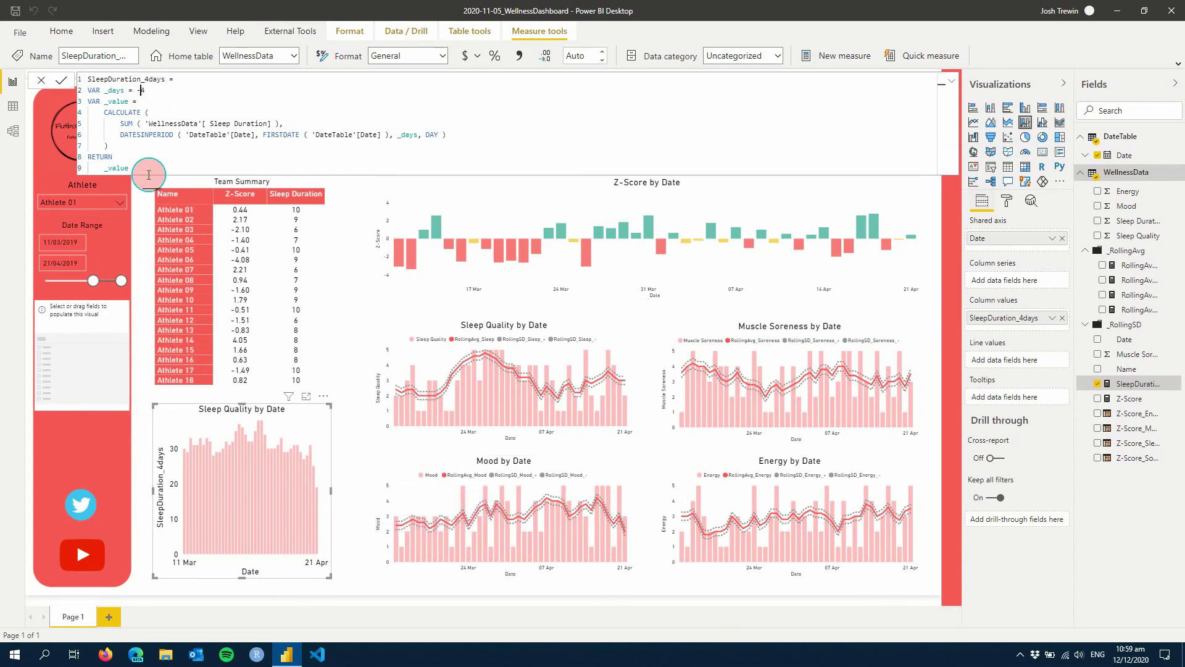
click(354, 528)
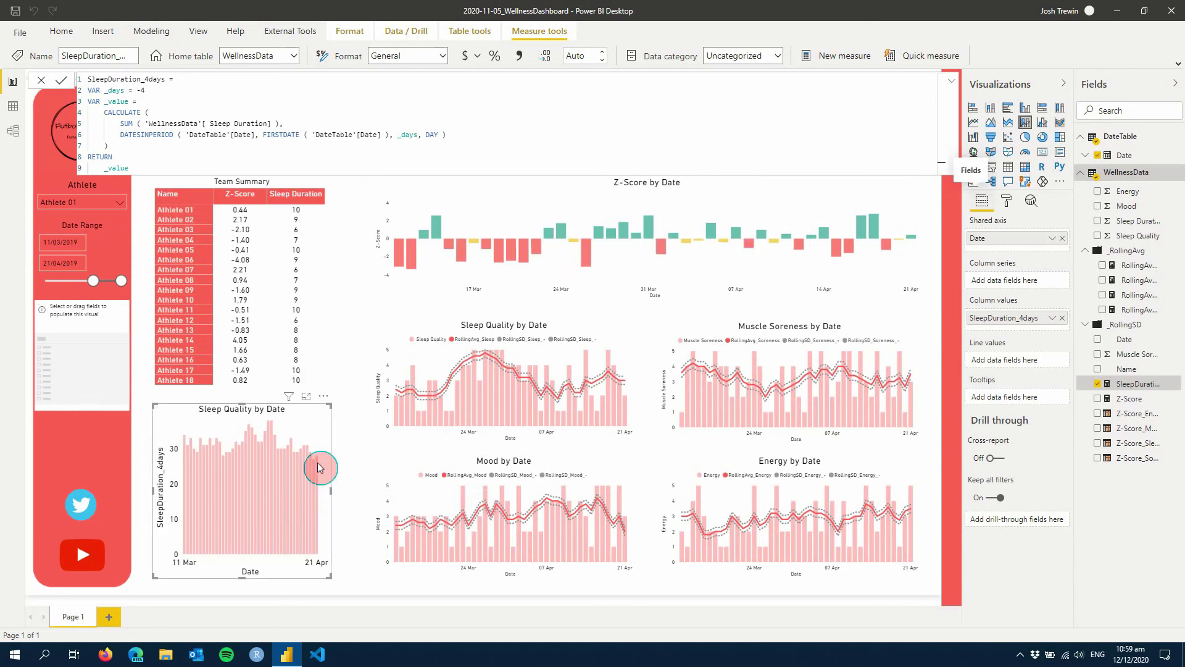
Step: Set the _days variable to -5 in the RollingAvg_Energy and RollingAvg_Mood measures and commit both formulas
mouse_move(319, 469)
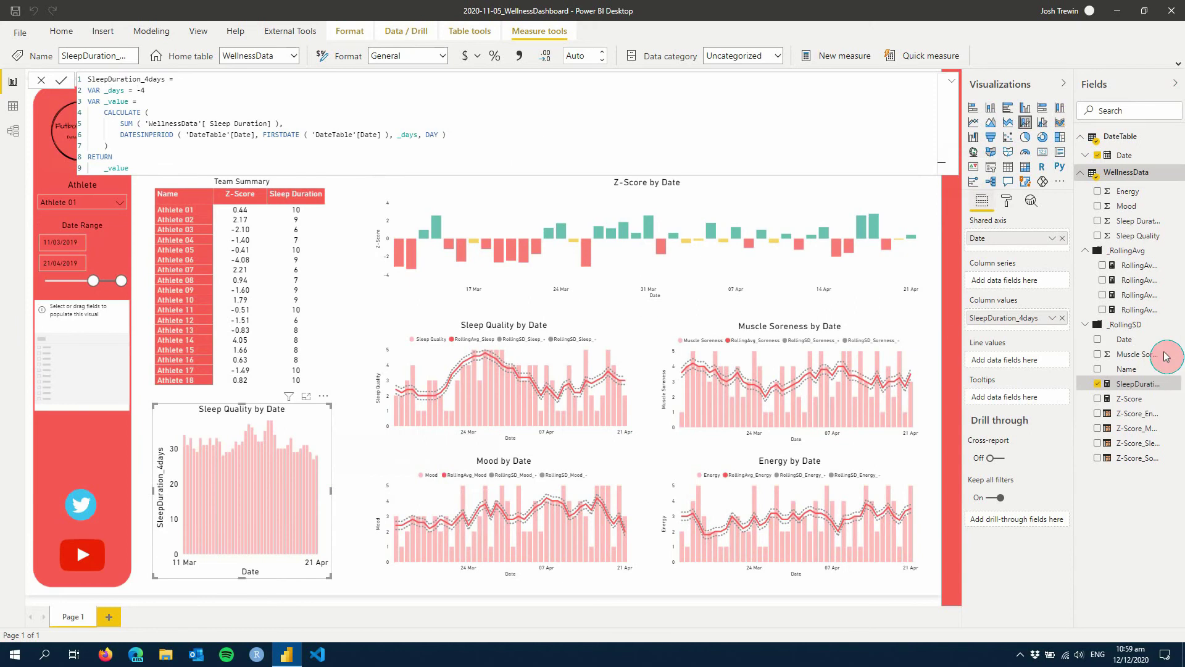
click(1138, 265)
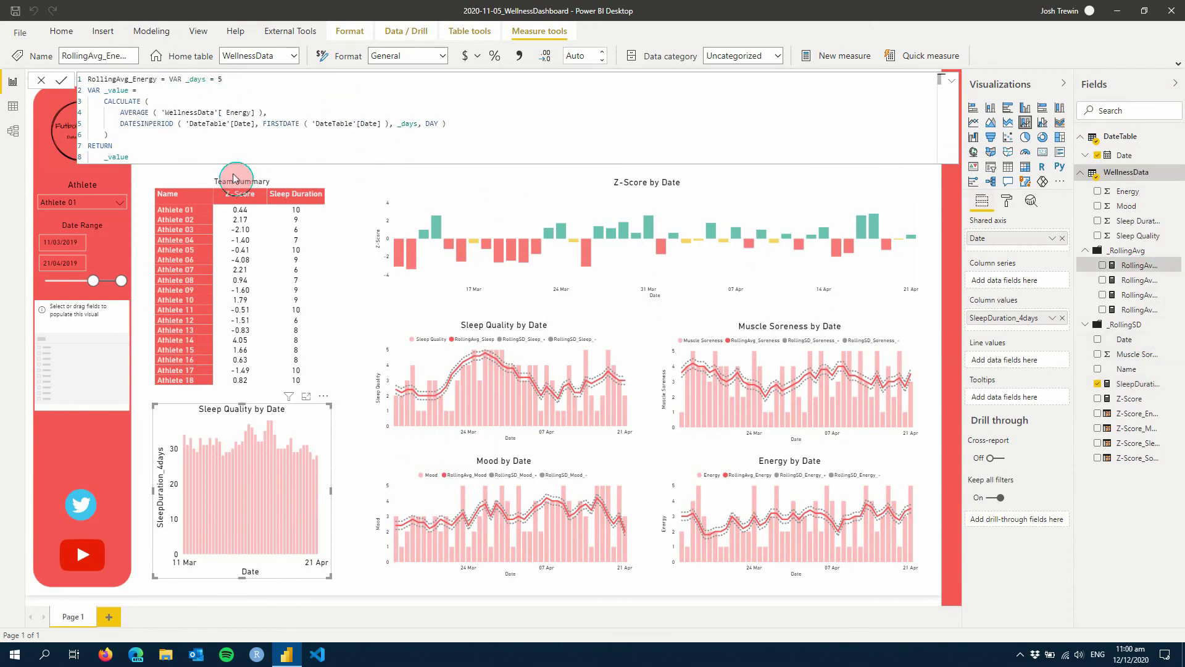
text(-)
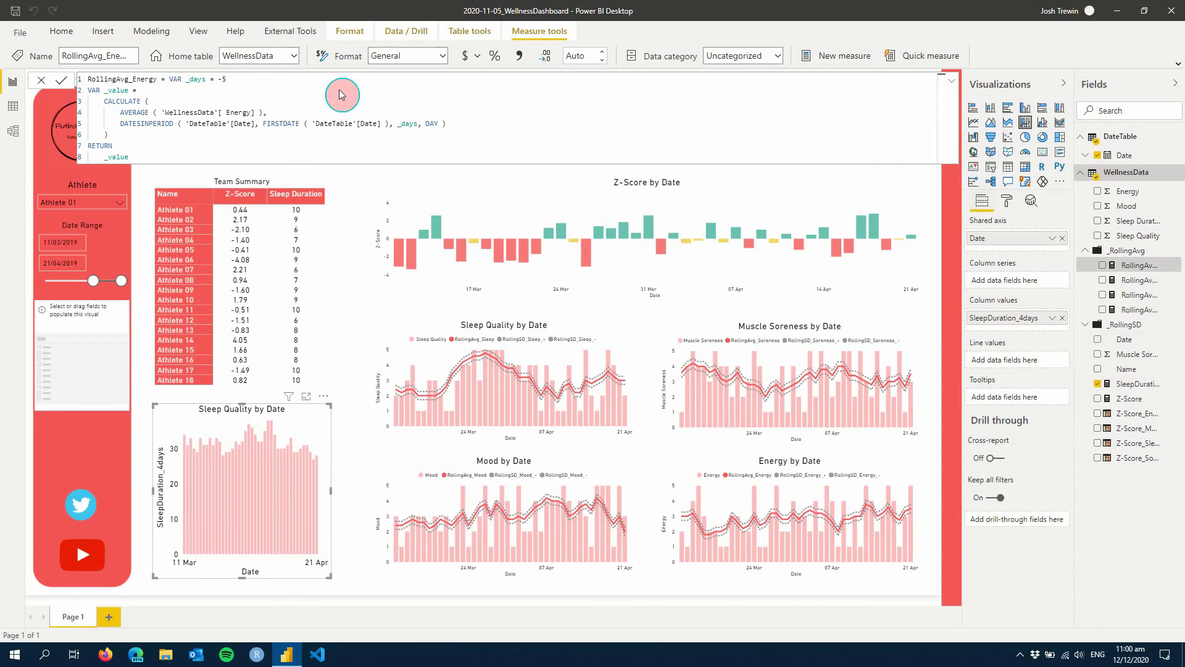
key(Return)
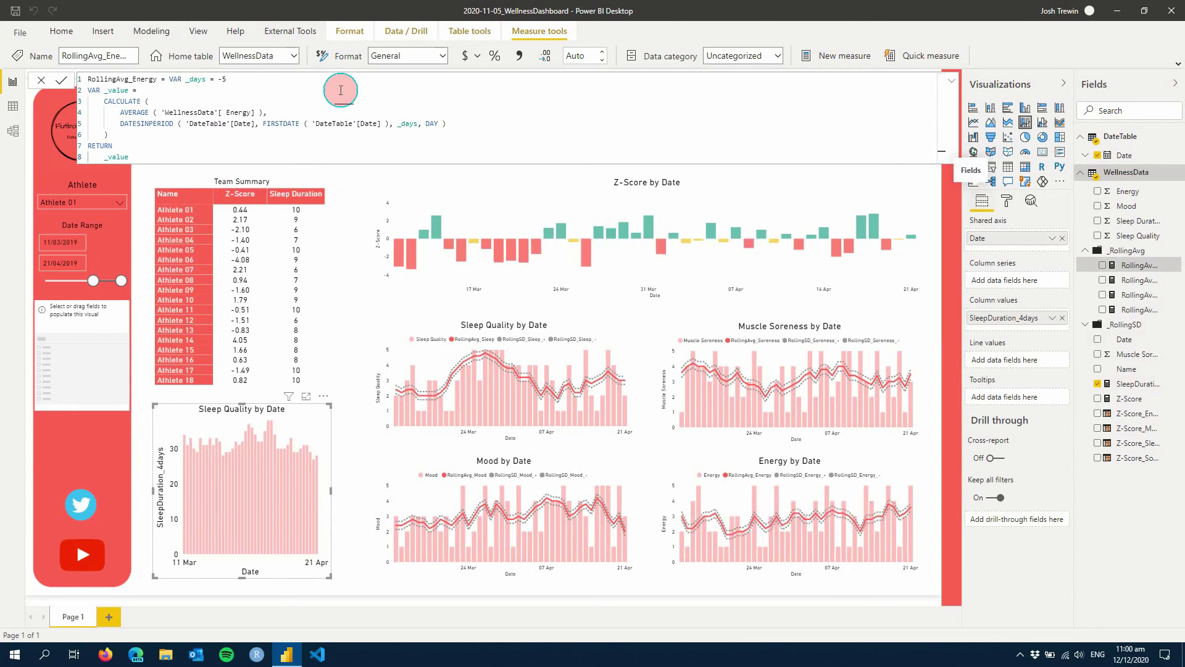
click(1139, 281)
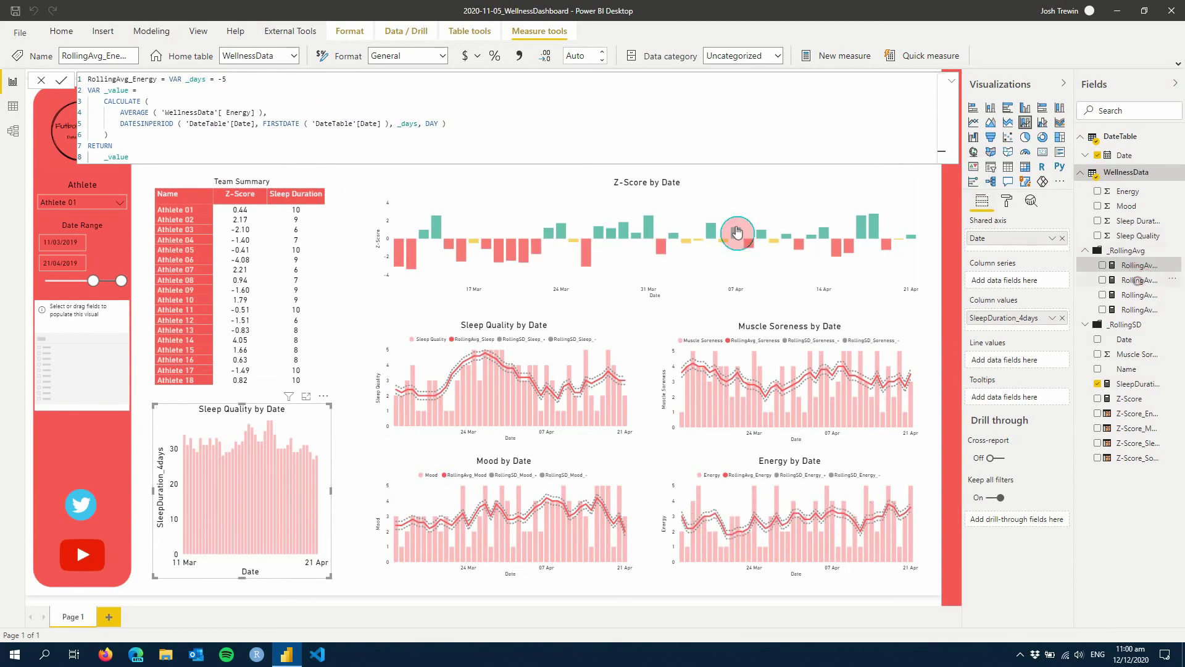
click(213, 79)
text(-)
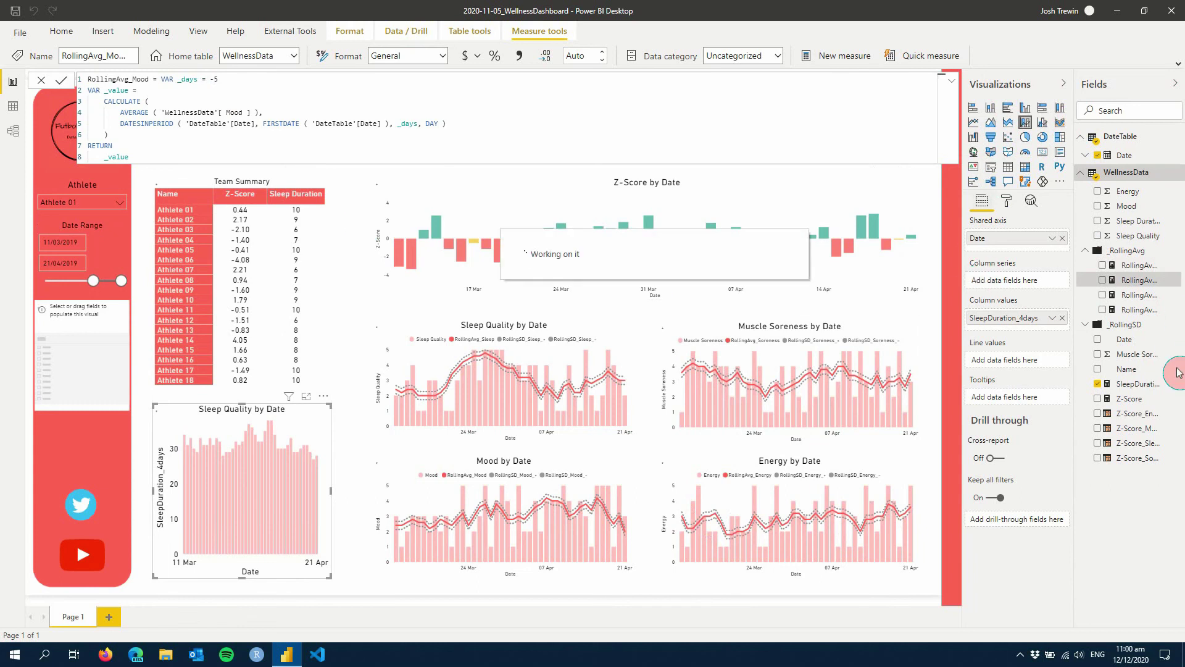
Step: Set the _days variable to -5 in the RollingAvg_Sleep and RollingAvg_Soreness measures and commit both formulas
click(1136, 295)
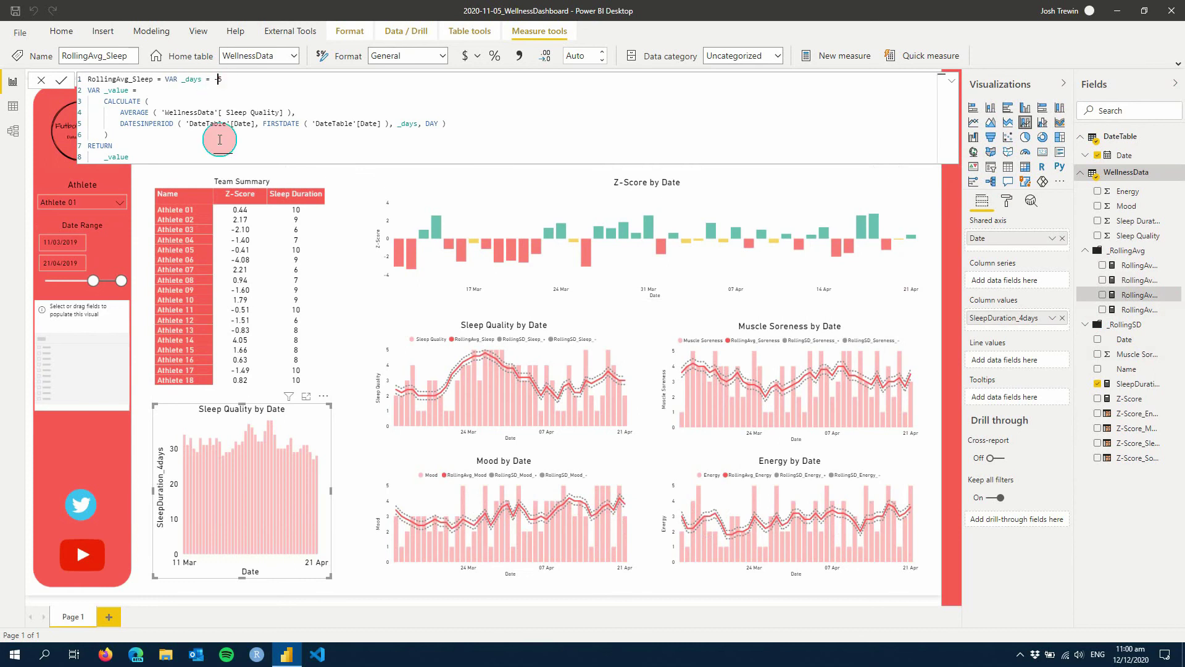
click(1134, 312)
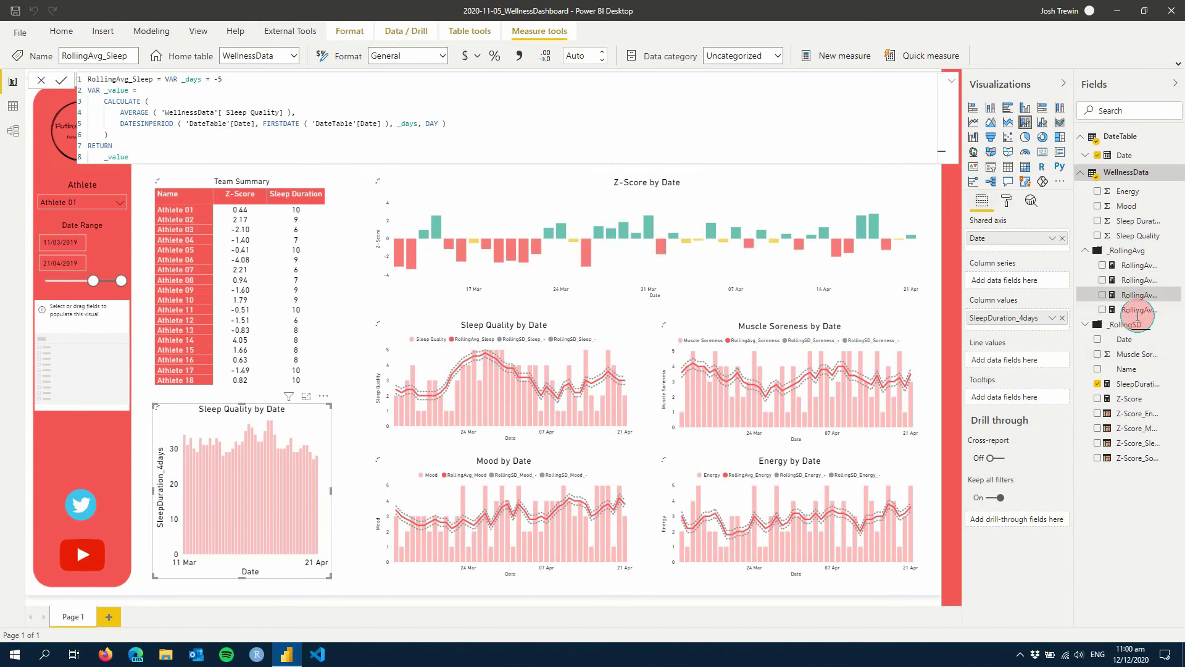
click(292, 108)
click(224, 85)
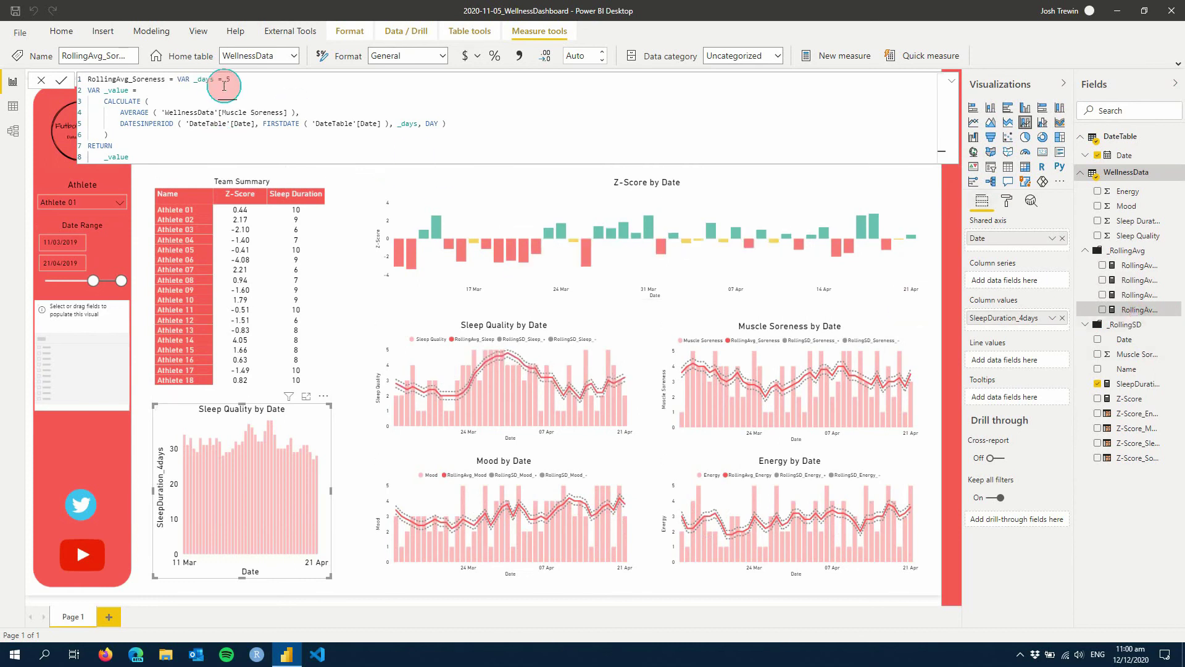
text(-)
click(405, 284)
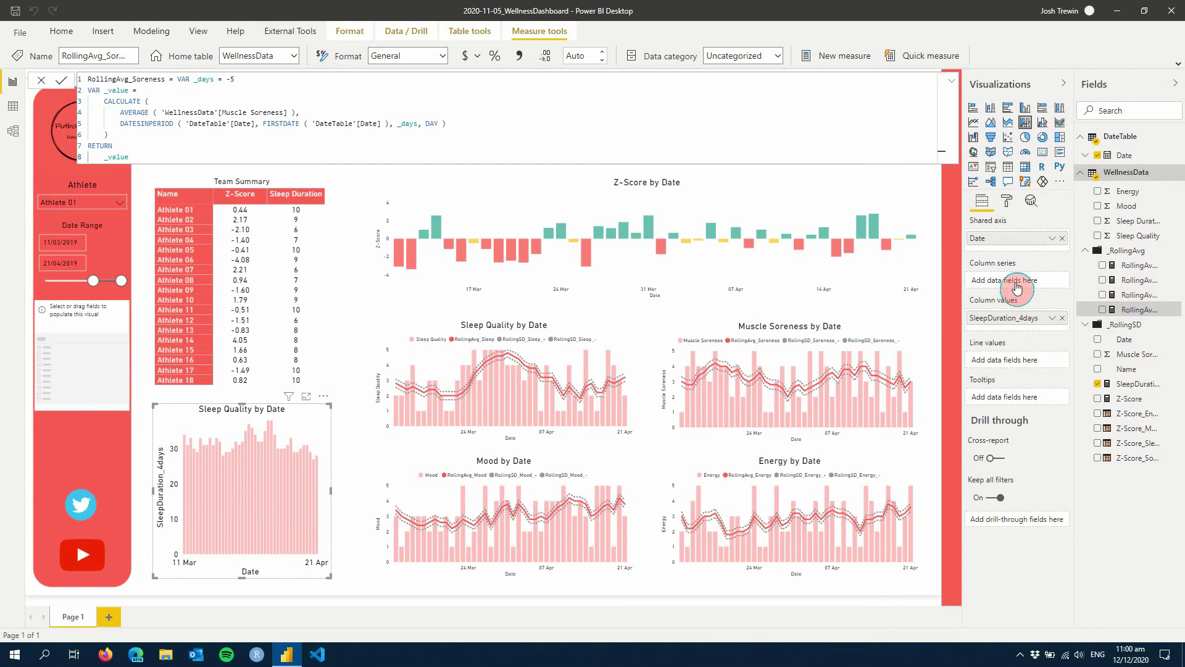
Step: Rename the SleepDuration_4days column value in the chart below the matrix as "Sleep Duration (Hrs)"
click(1011, 210)
click(983, 199)
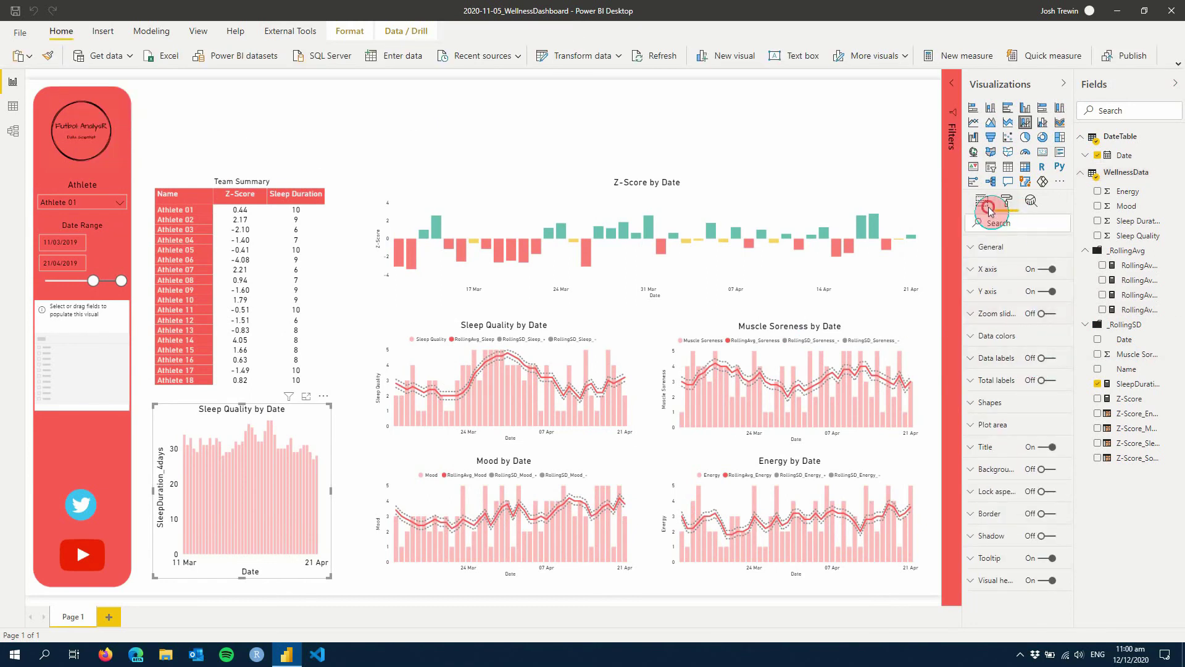
click(1013, 306)
double_click(999, 318)
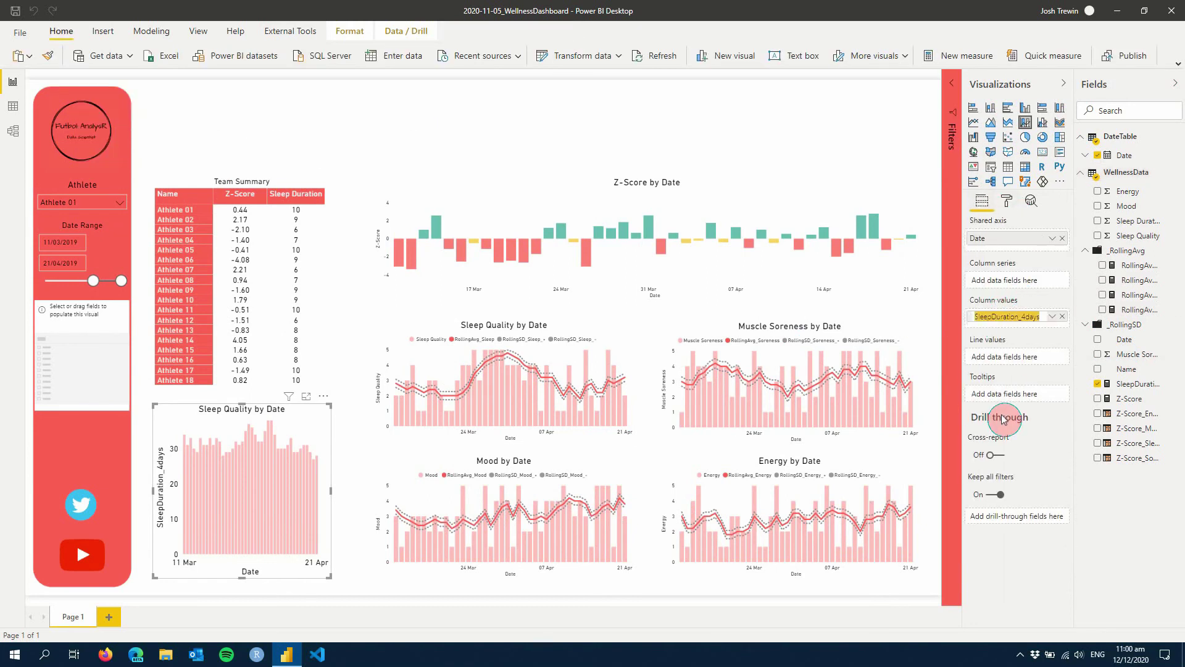
text(Sleep Duration (Hrs)
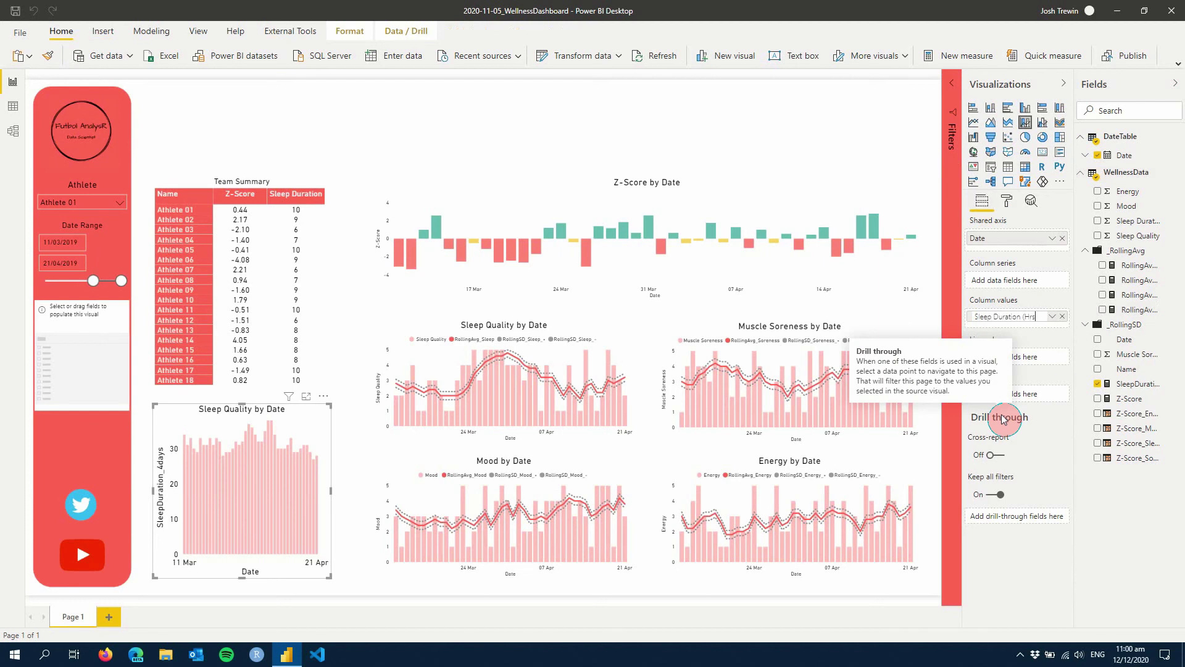
text())
key(Return)
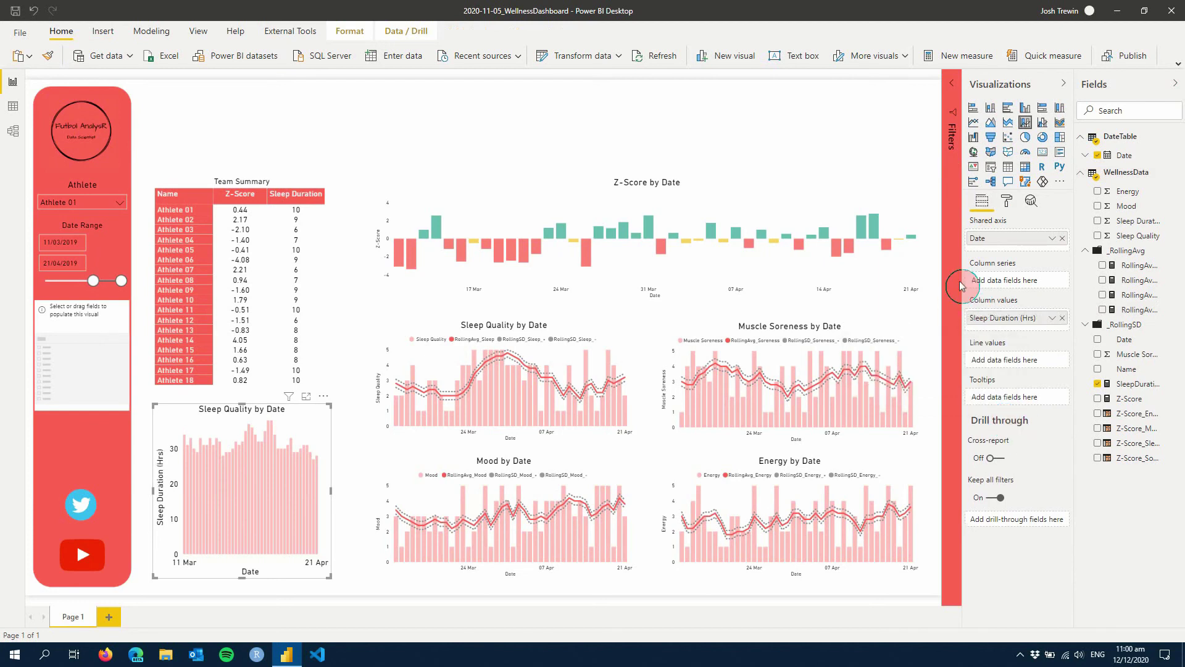
Step: Change the title text of the chart below the matrix to "Sleep Duration by Date"
click(1011, 204)
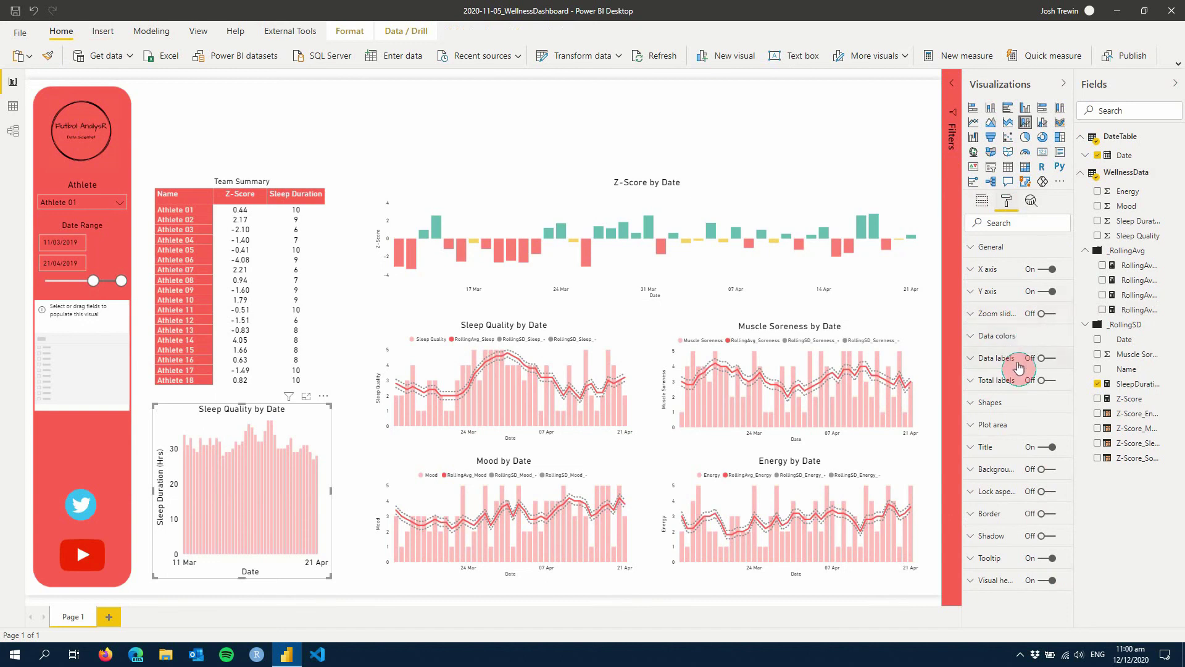
click(990, 447)
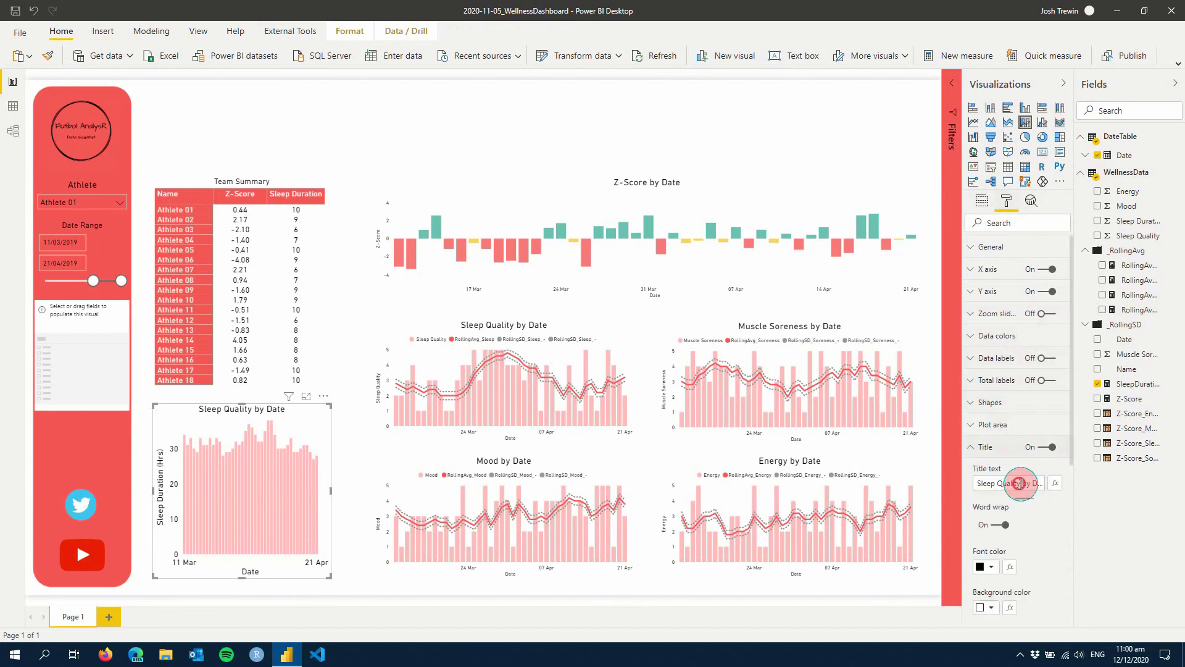
drag(1021, 484, 992, 486)
click(993, 525)
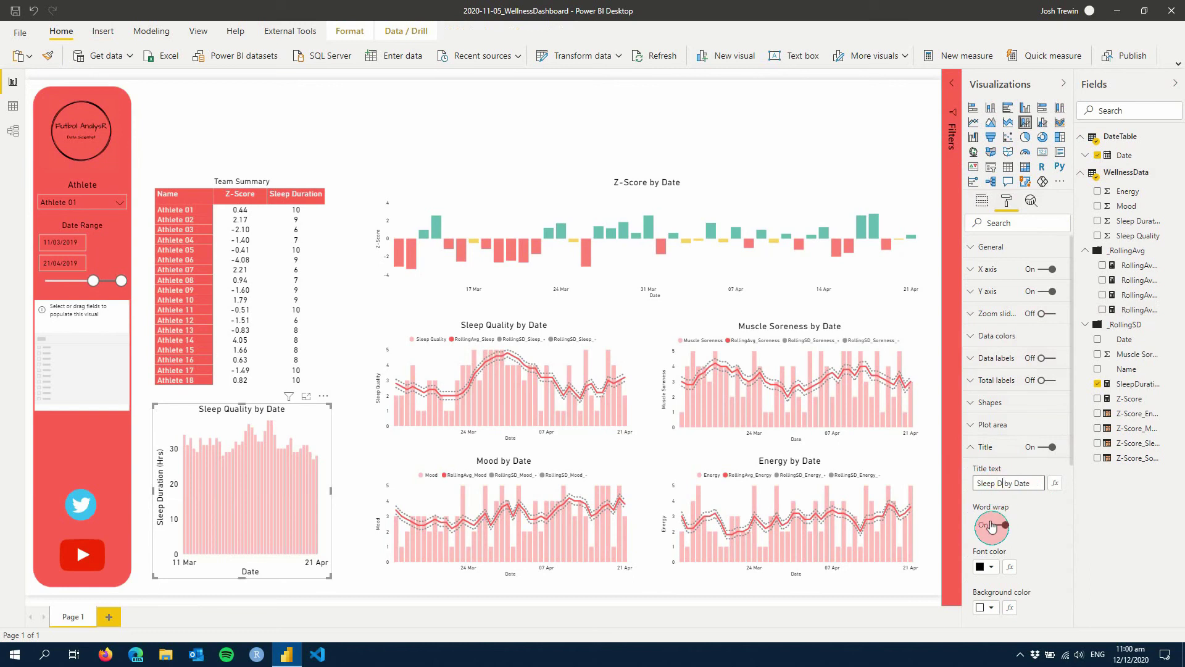
click(992, 526)
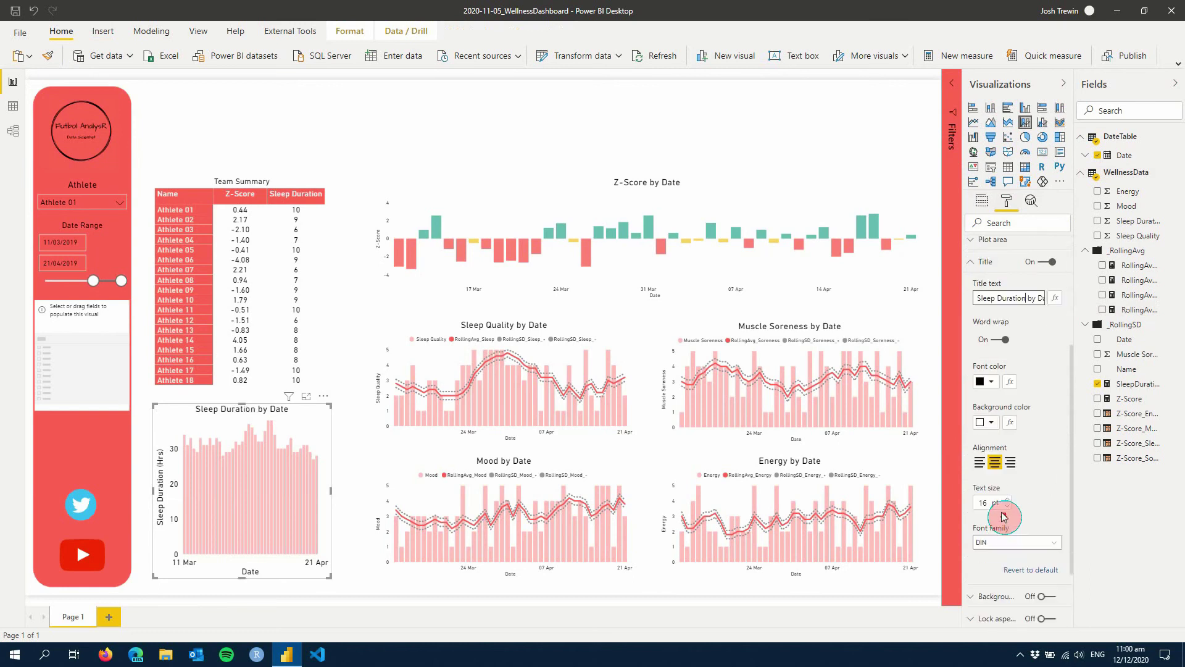
click(995, 523)
click(990, 366)
click(984, 202)
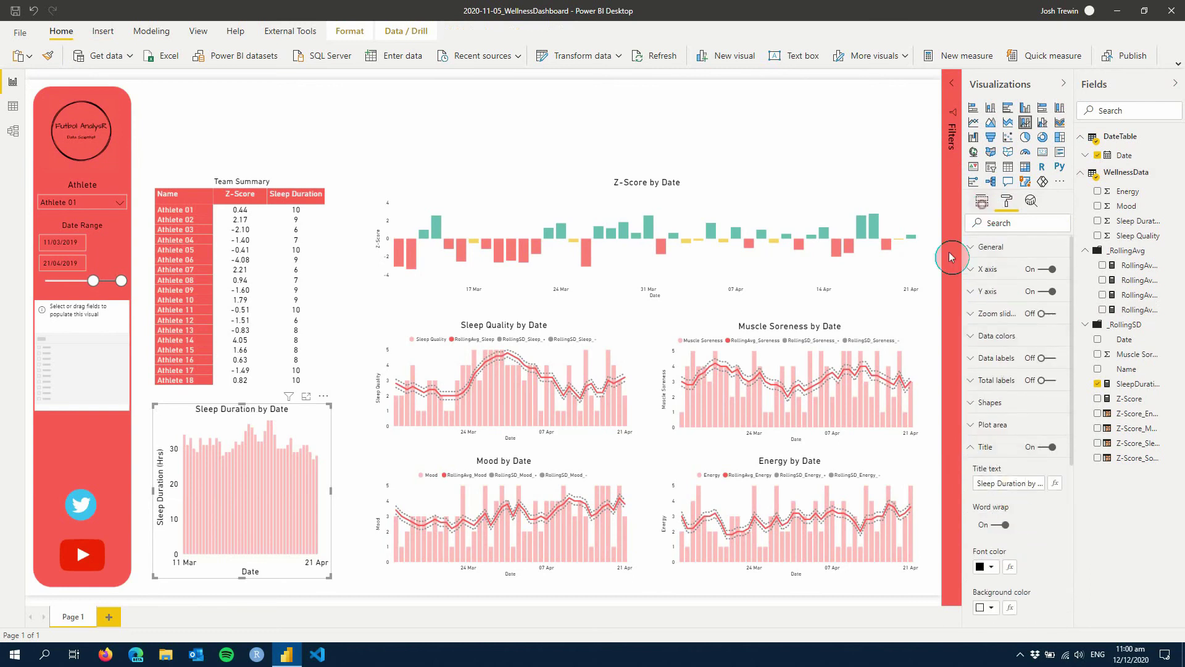
Step: Create a manually entered table named "Days Count" and head its first column "Days"
click(740, 133)
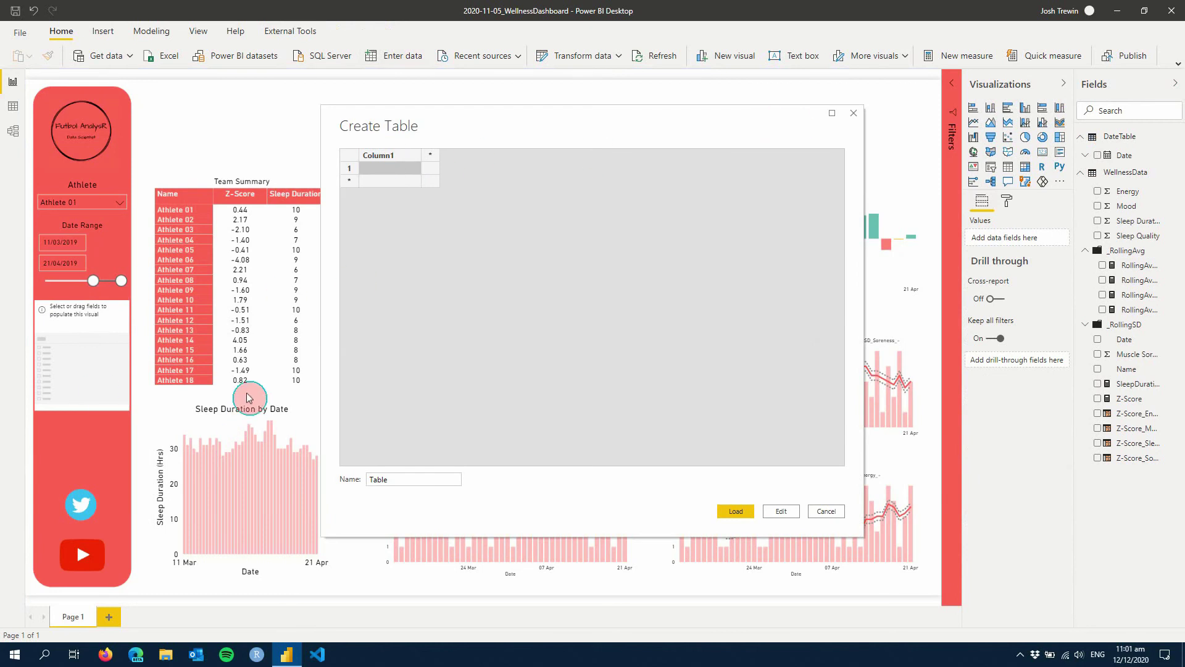
double_click(397, 478)
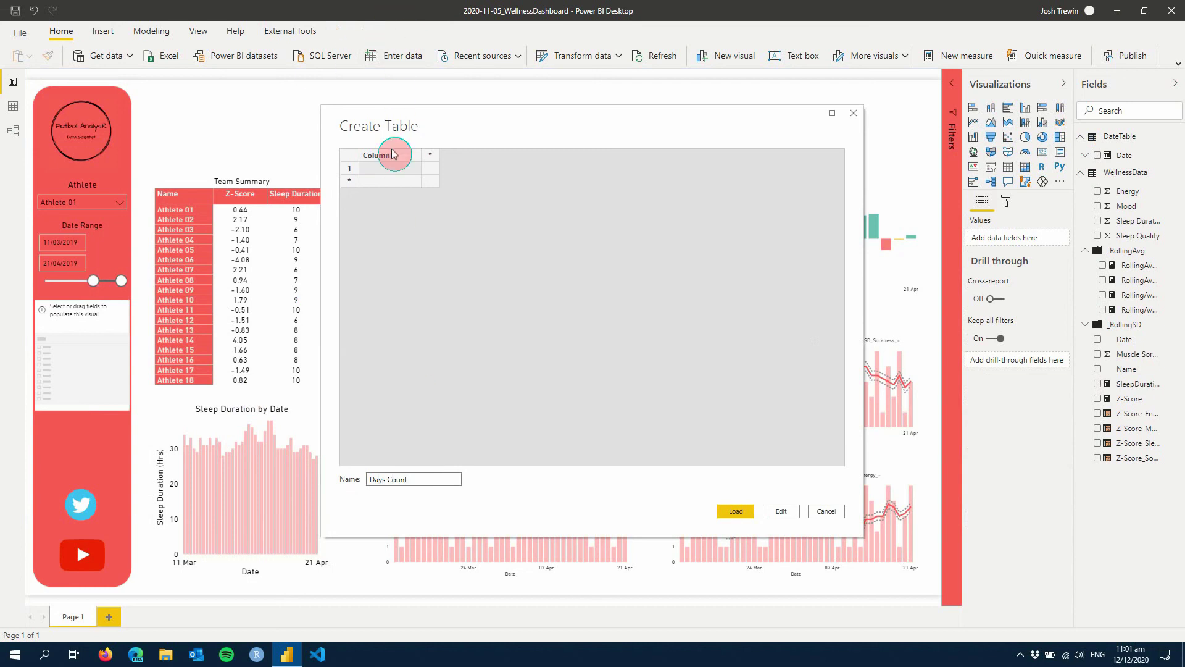
text(Days)
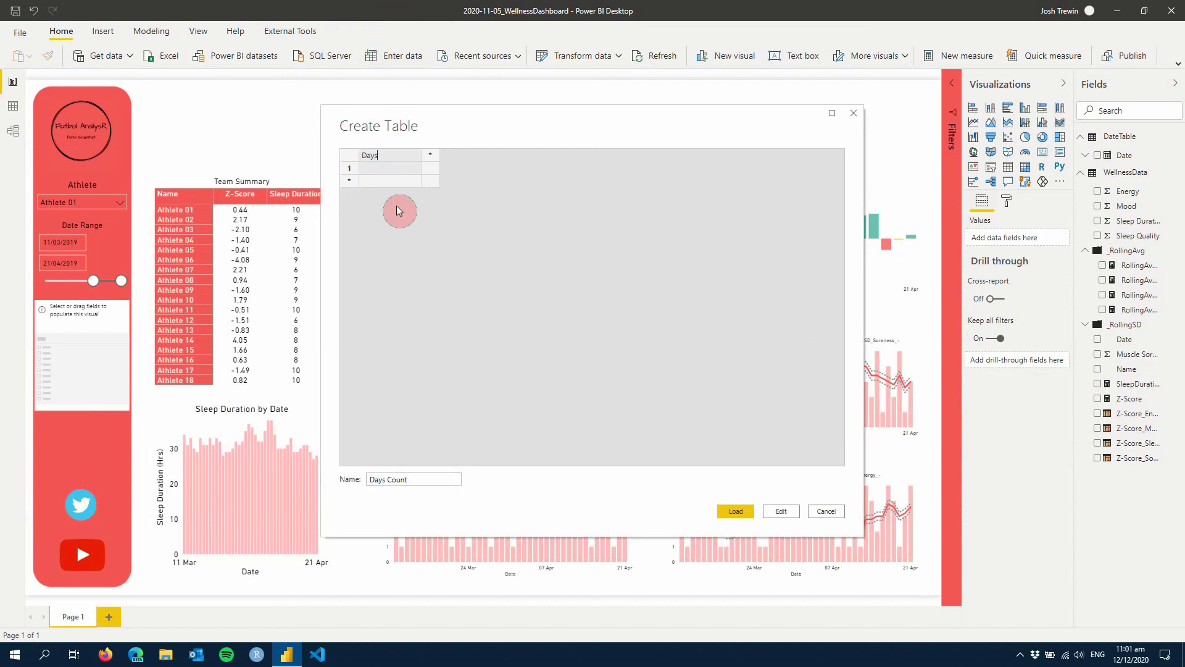
key(Return)
Step: Fill the Days column with 3, 5, 7, 10, 14, 21 and 28, and load the table into the model
text(3)
key(Return)
key(Return)
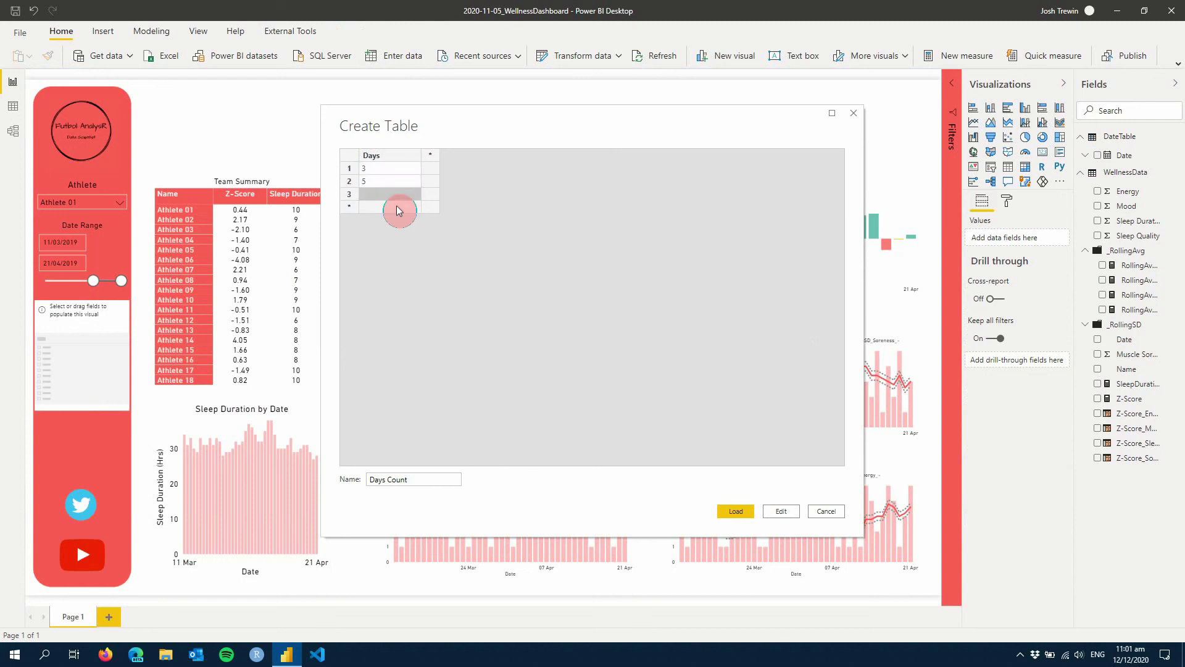
text(7)
key(Return)
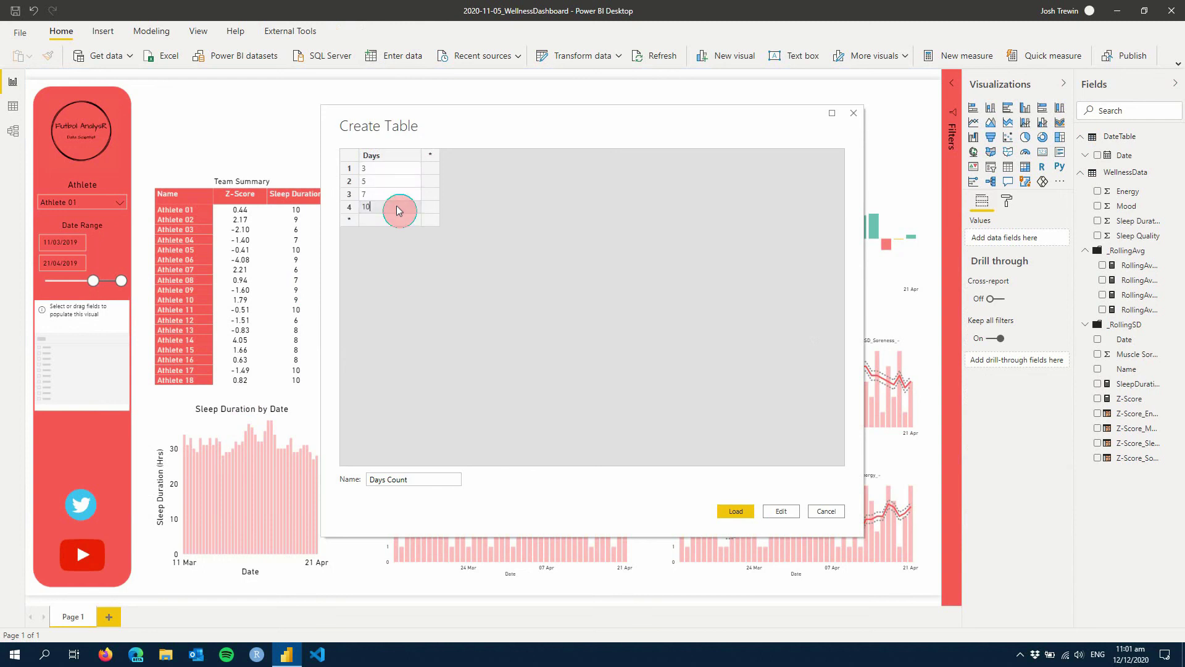
text(10)
key(Return)
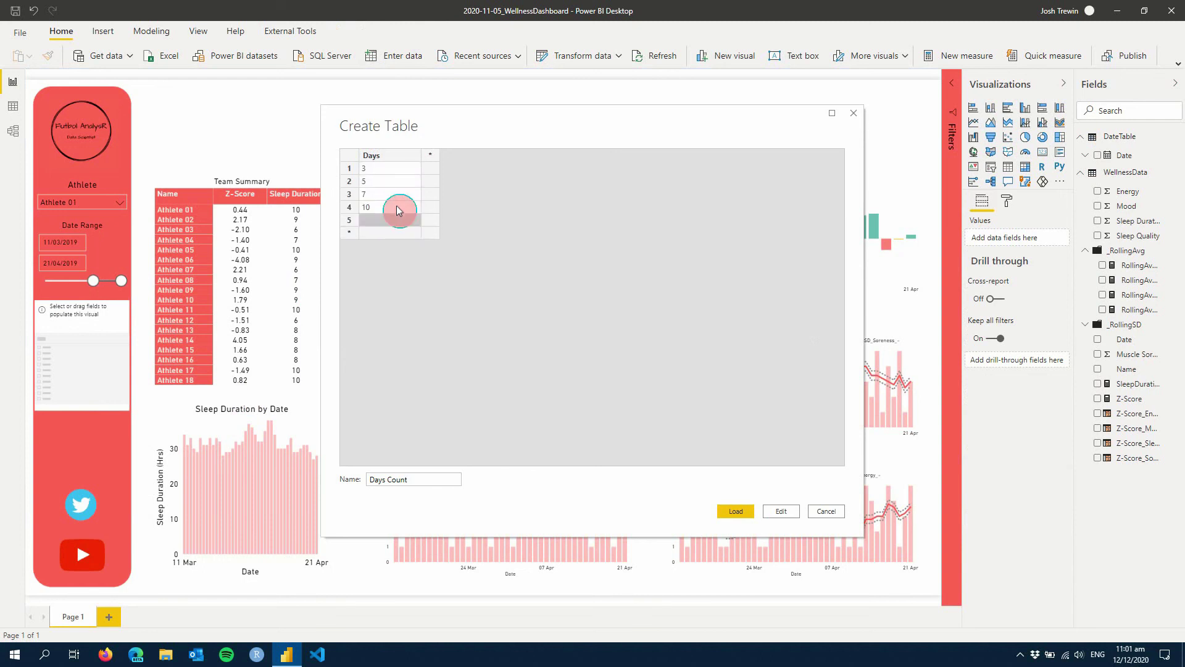
text(14)
key(Return)
text(21)
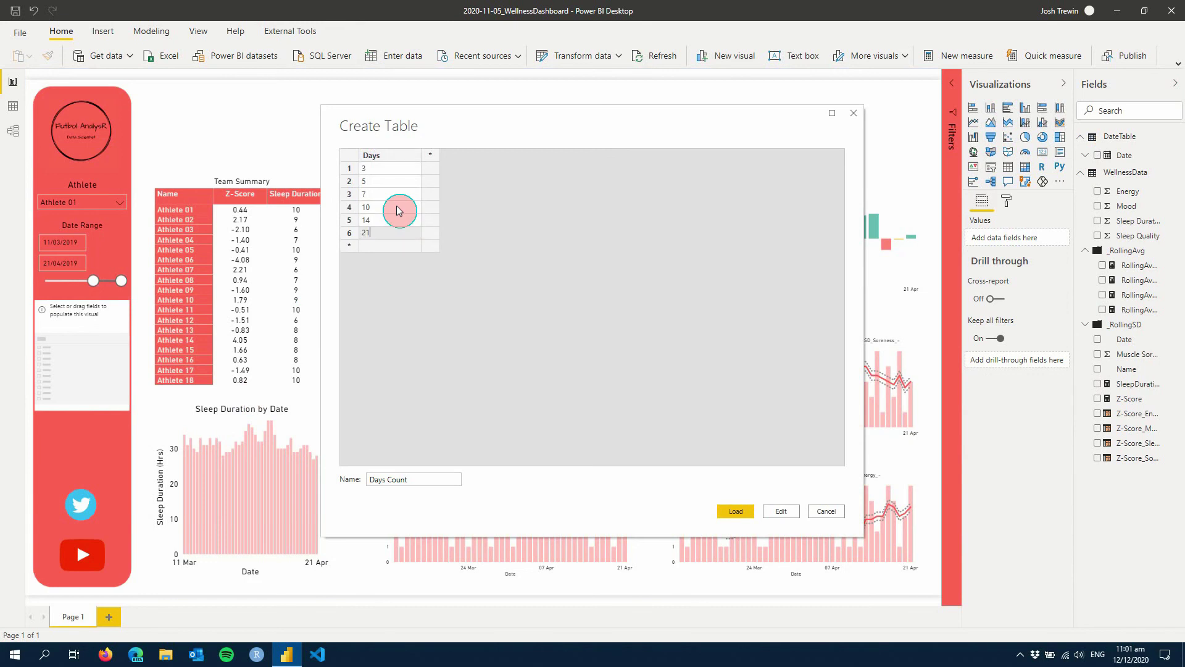
key(Return)
text(28)
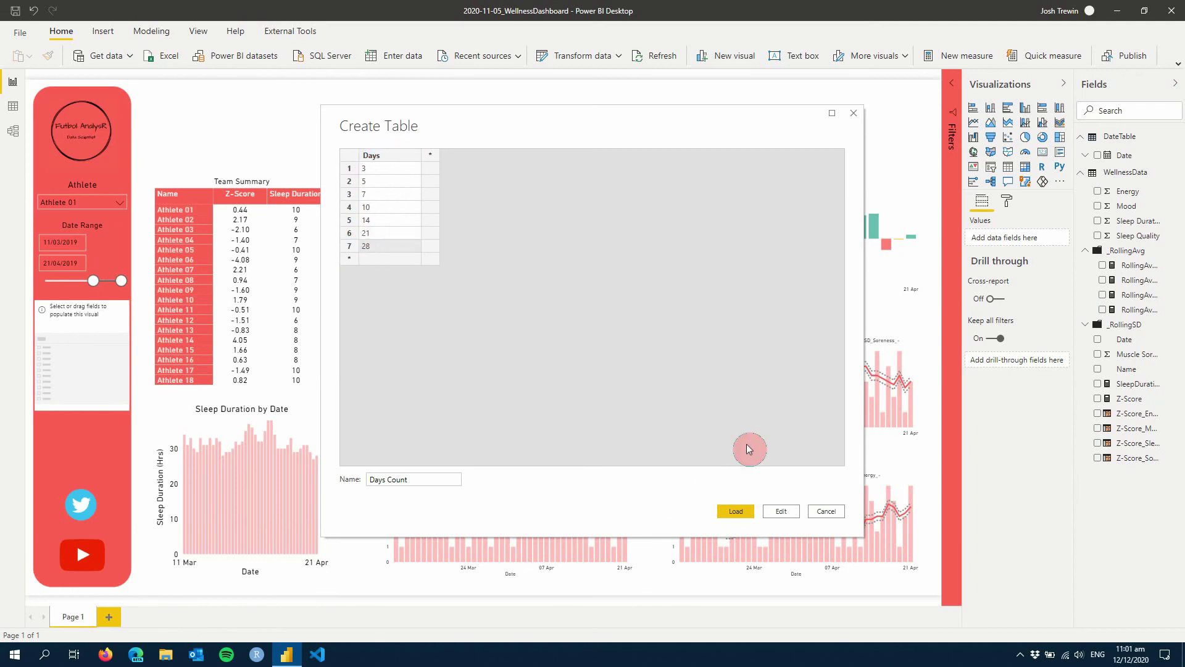
click(736, 511)
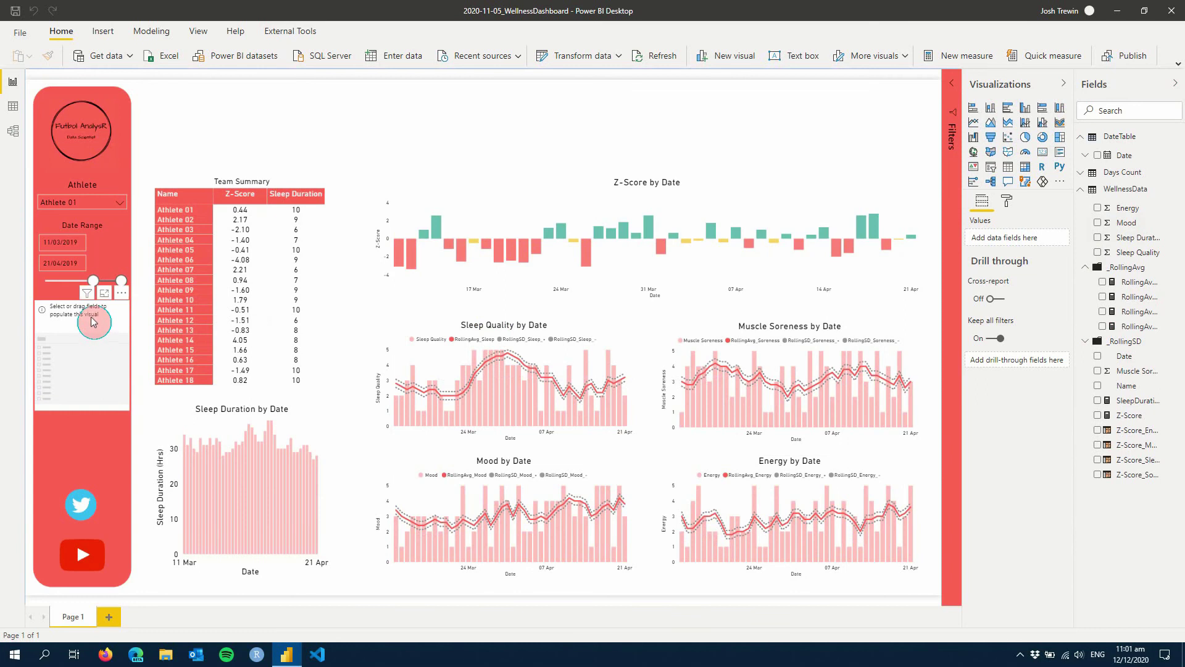
Step: Populate the empty slicer below the date range with the Days field from Days Count and select 3
click(1088, 176)
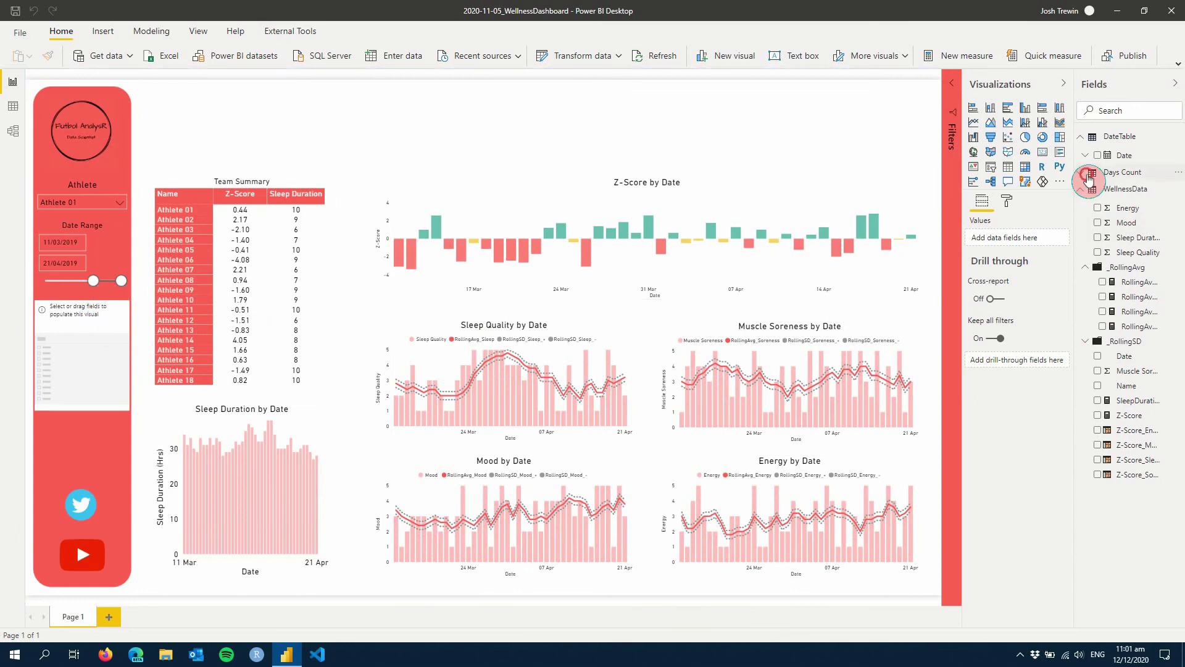
drag(1125, 191, 1022, 242)
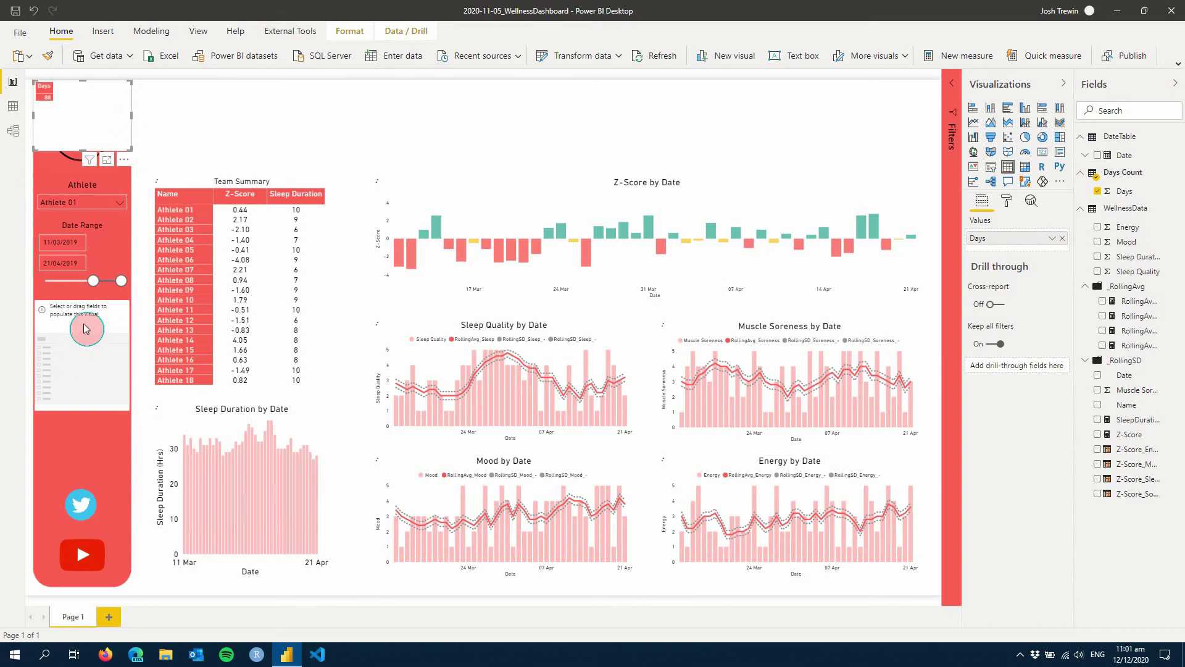
key(Delete)
click(86, 298)
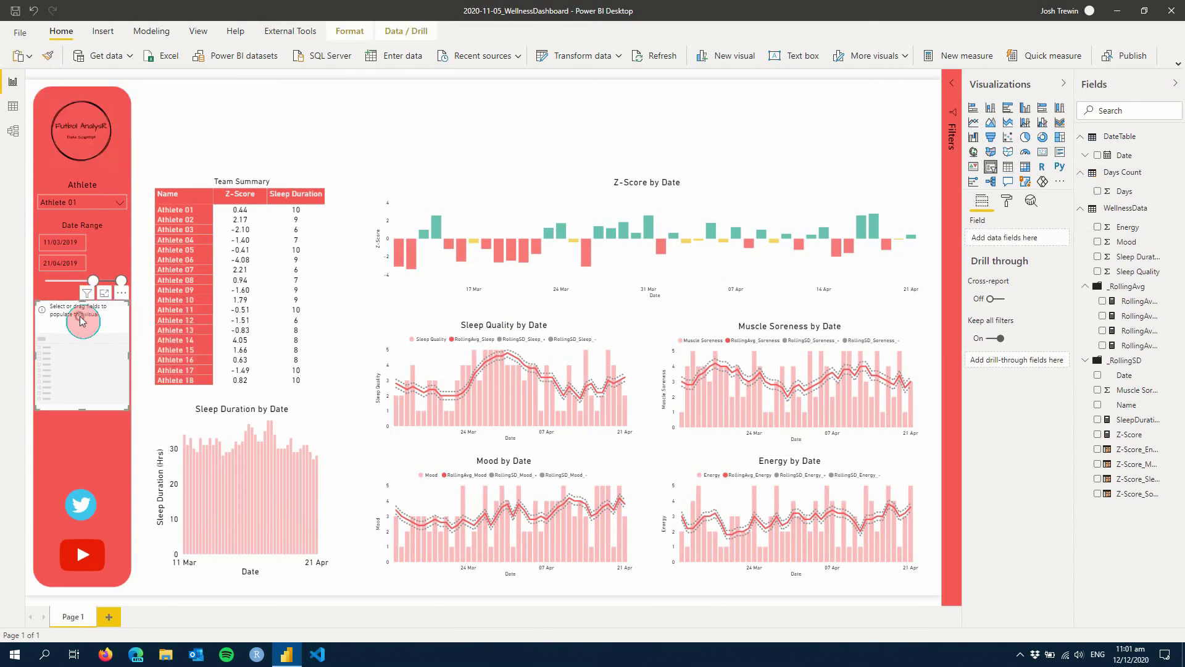
drag(1122, 192, 1043, 240)
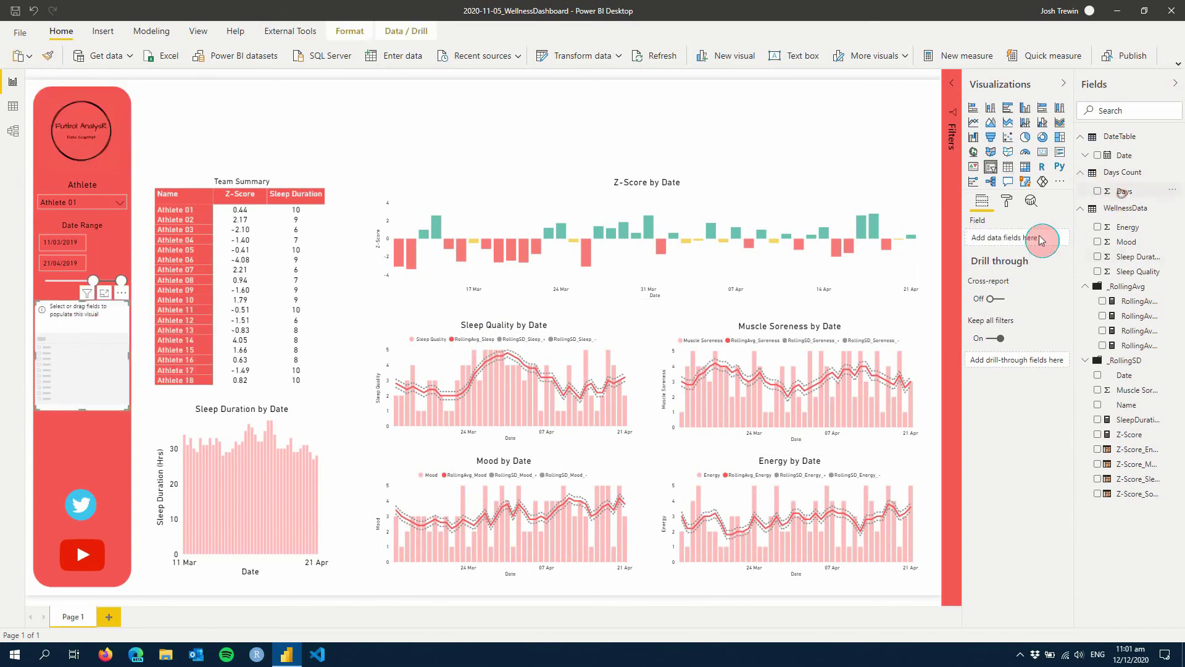
click(49, 322)
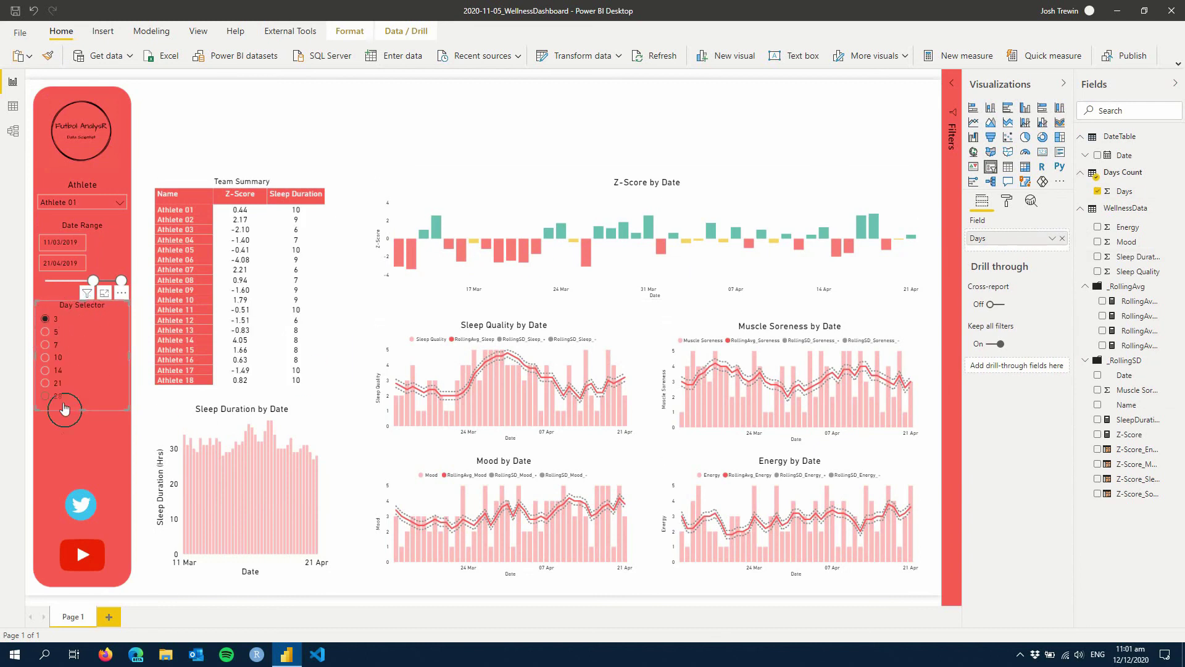
click(48, 341)
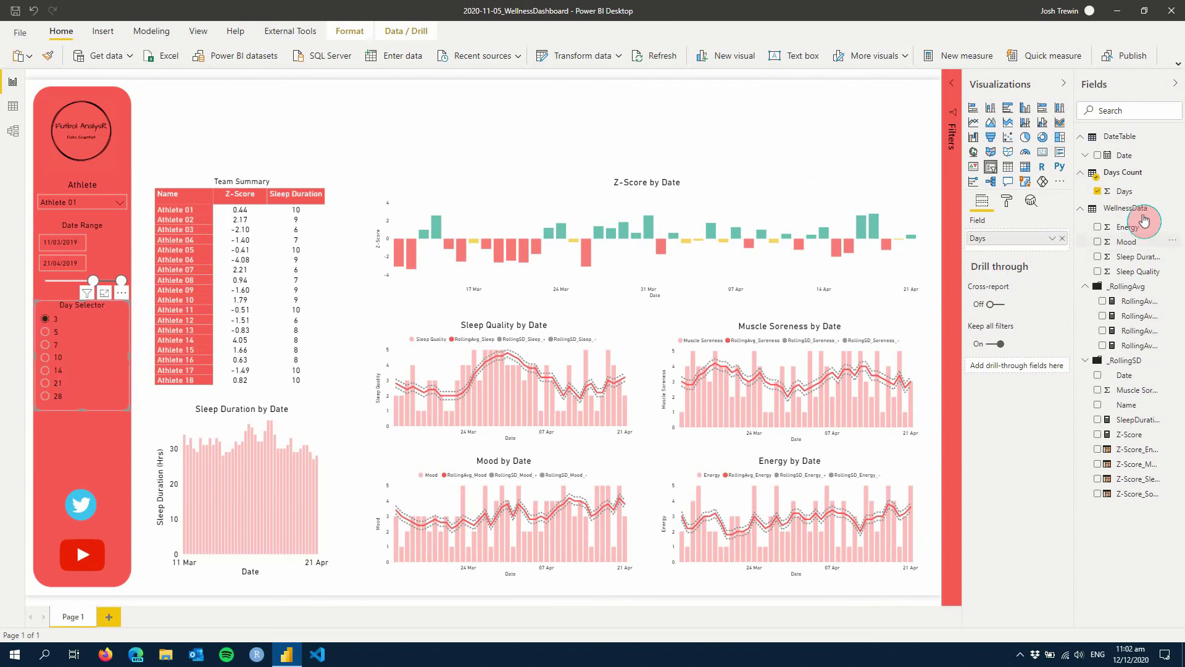
Step: Add a measure to the Days Count table: DaysCount = SELECTEDVALUE('Days Count'[Days]) * -1
right_click(1139, 173)
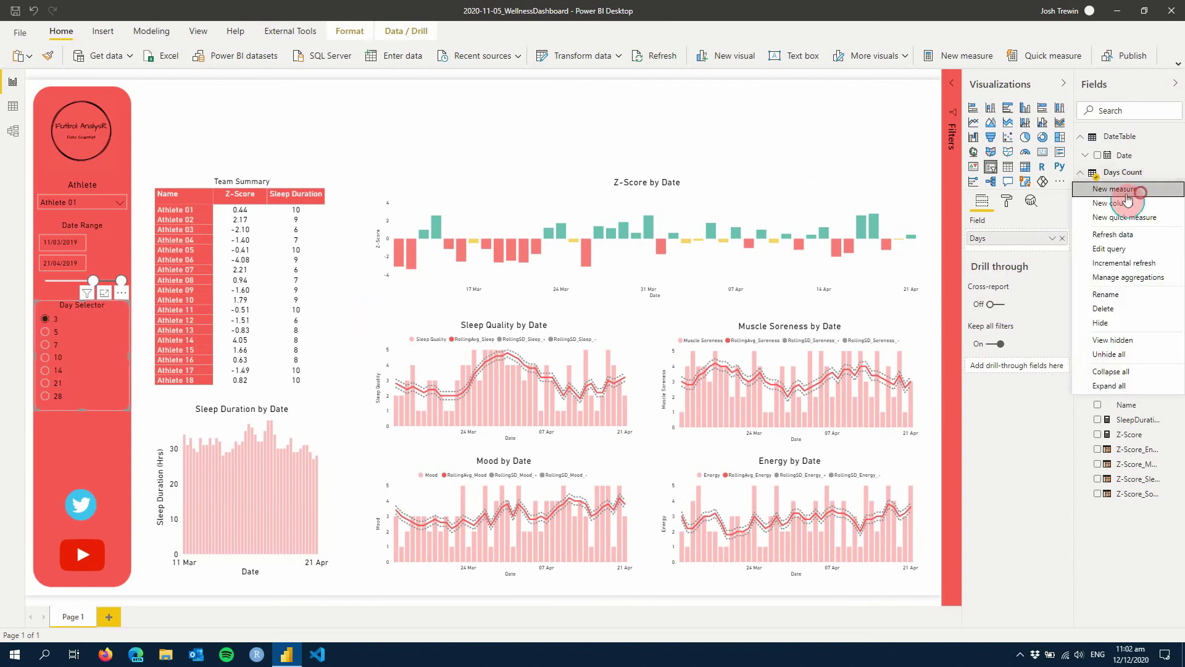
click(834, 136)
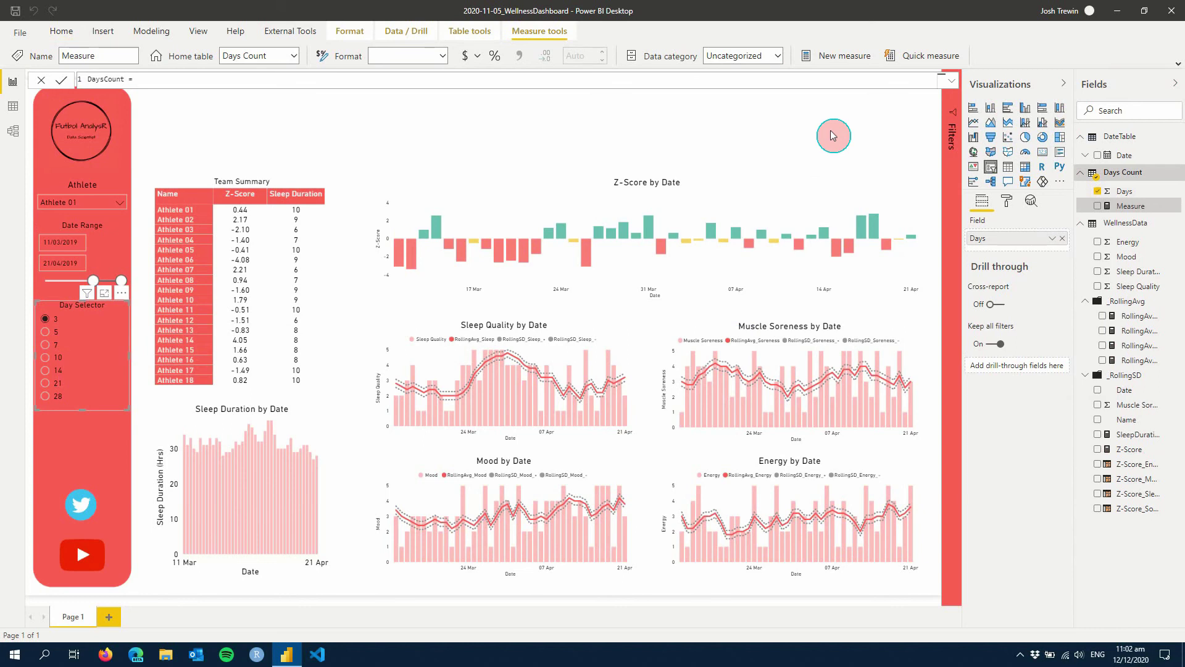
text(SELEC)
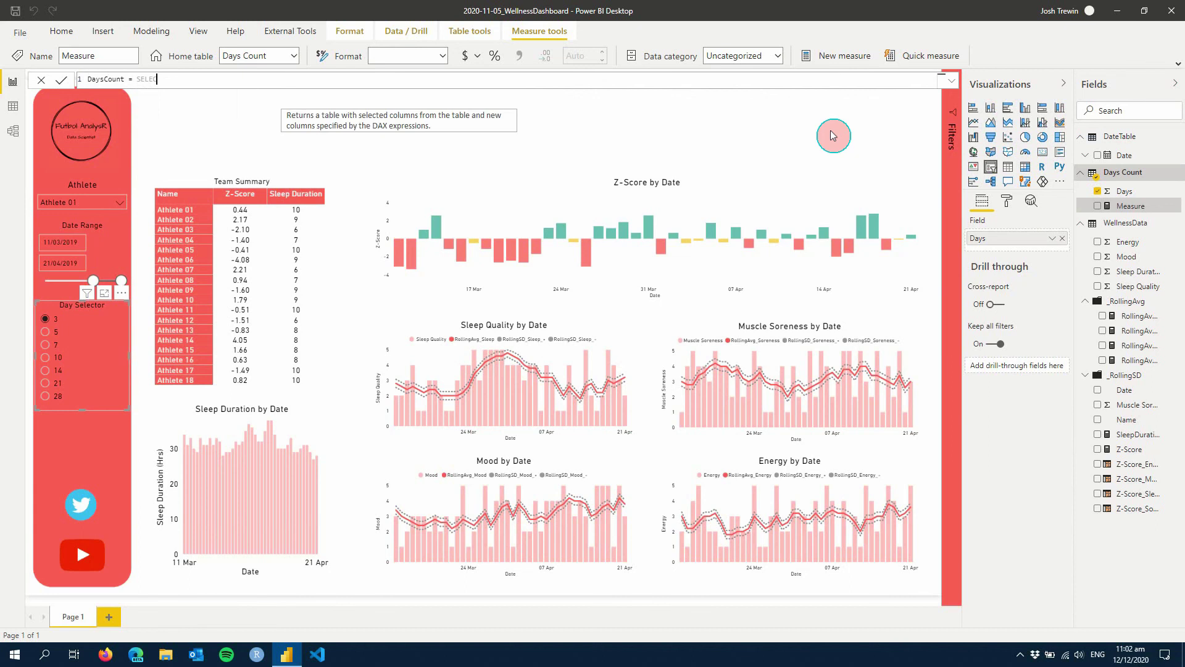
key(Down)
key(Down)
key(Tab)
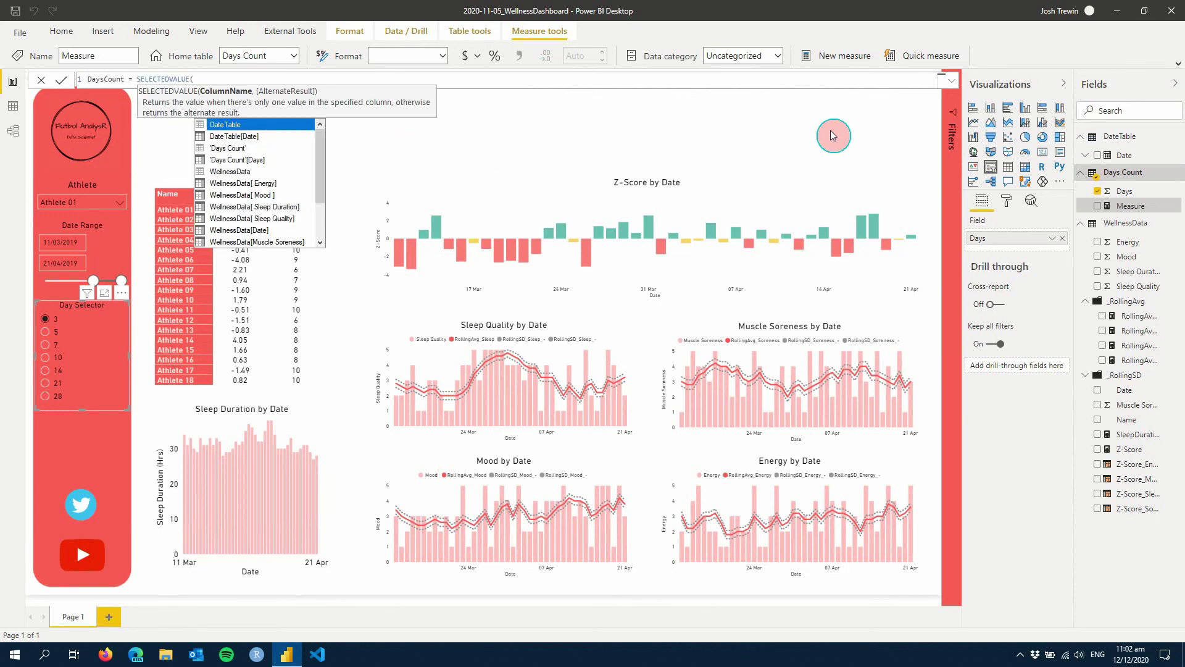
key(Down)
key(Down)
key(Down)
key(Tab)
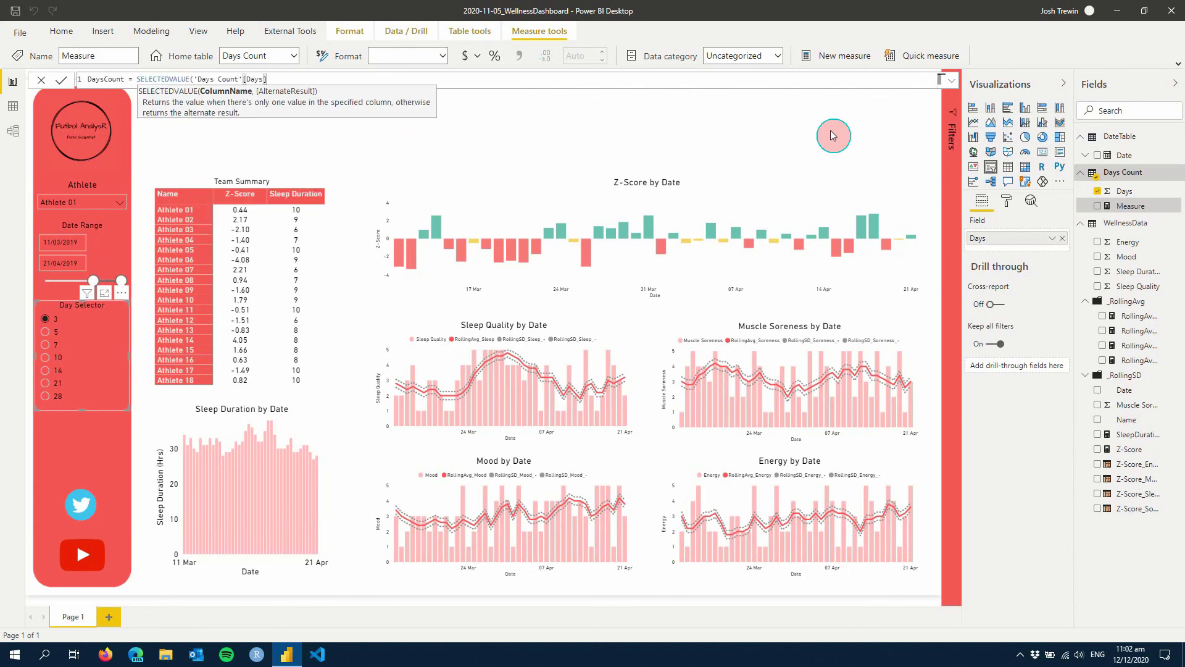
text() * -1)
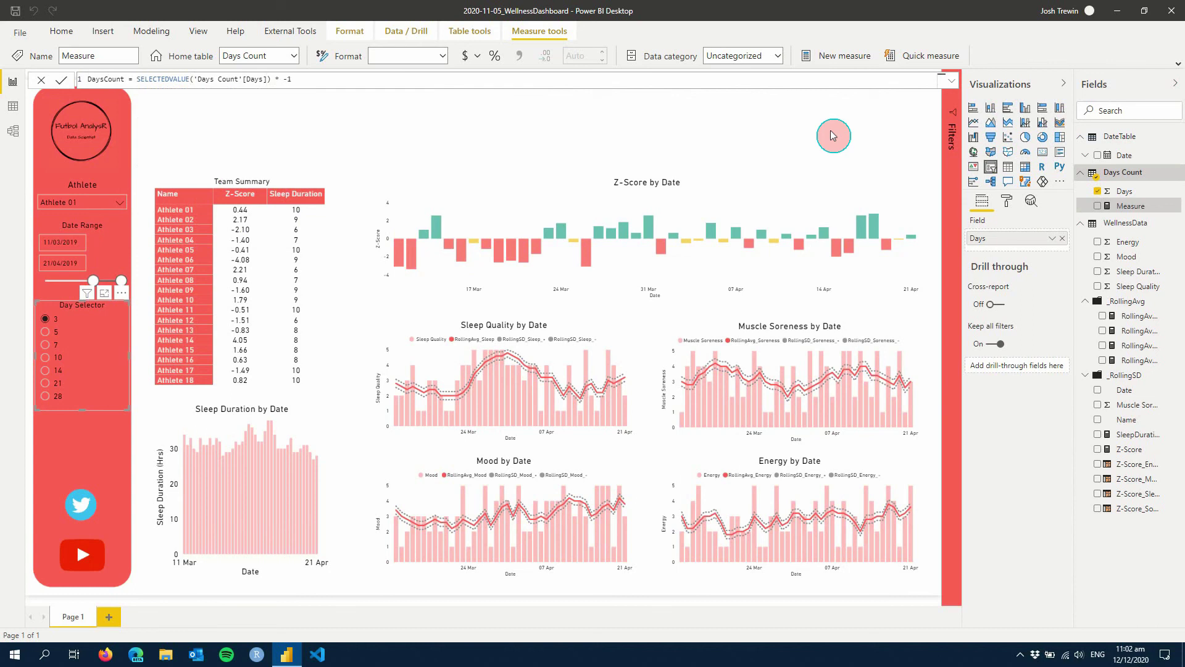
key(Return)
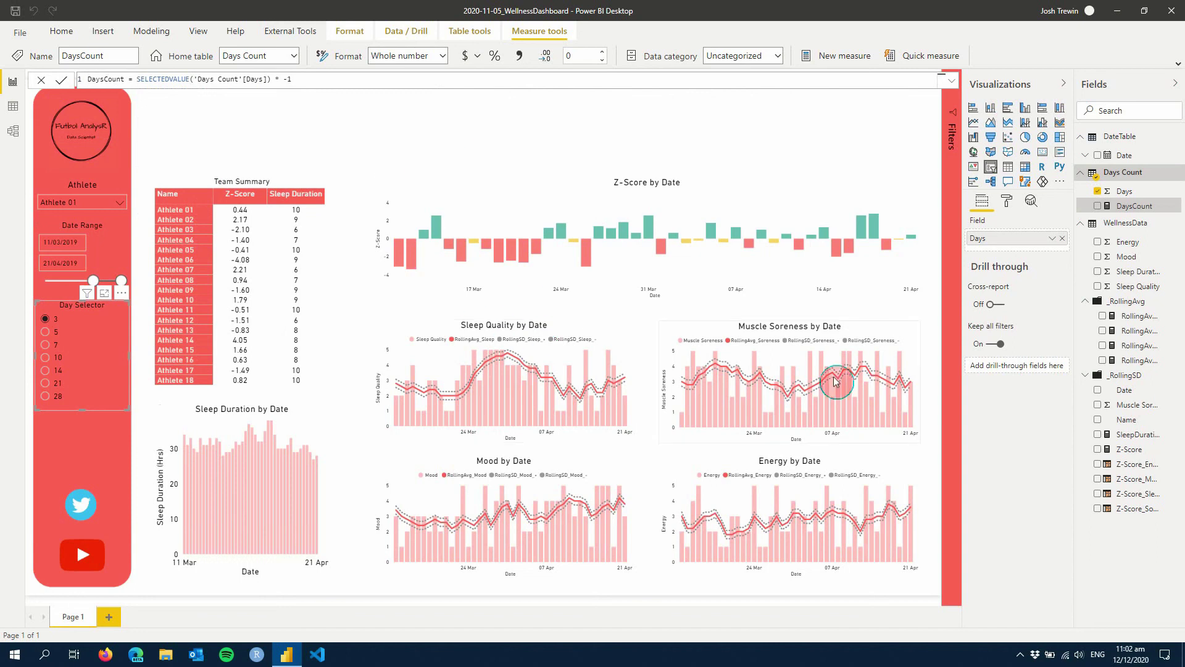
Step: In the RollingAvg_Sleep measure, set the _days variable to [DaysCount] instead of the fixed number
click(1127, 316)
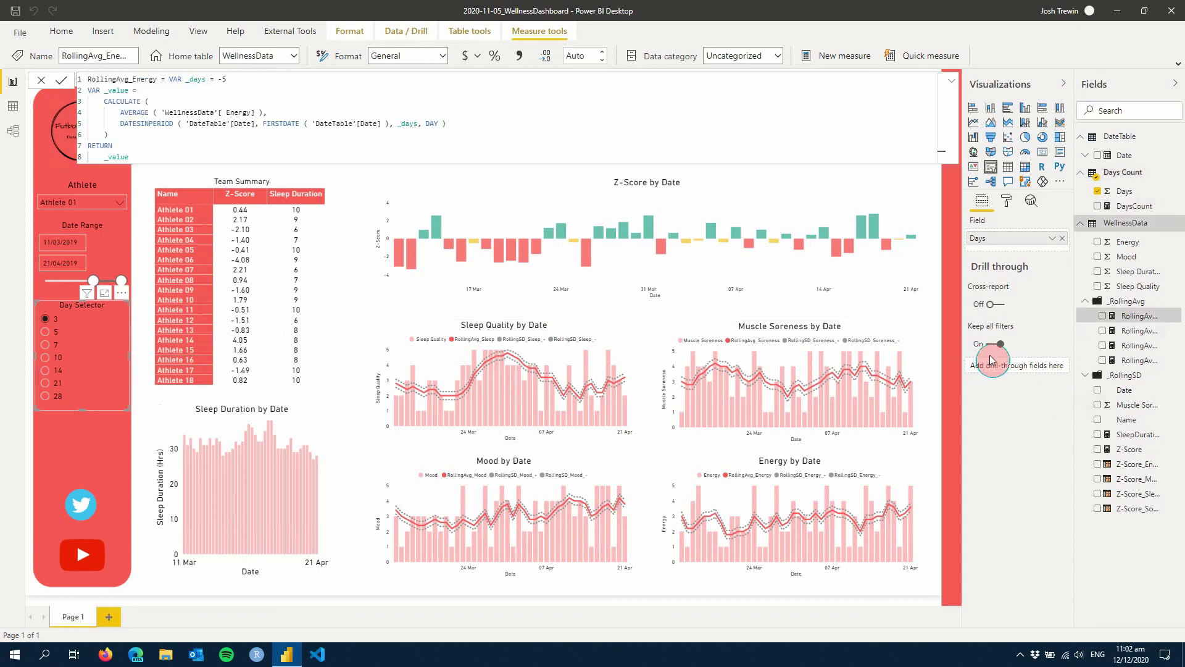
click(1137, 361)
click(1139, 346)
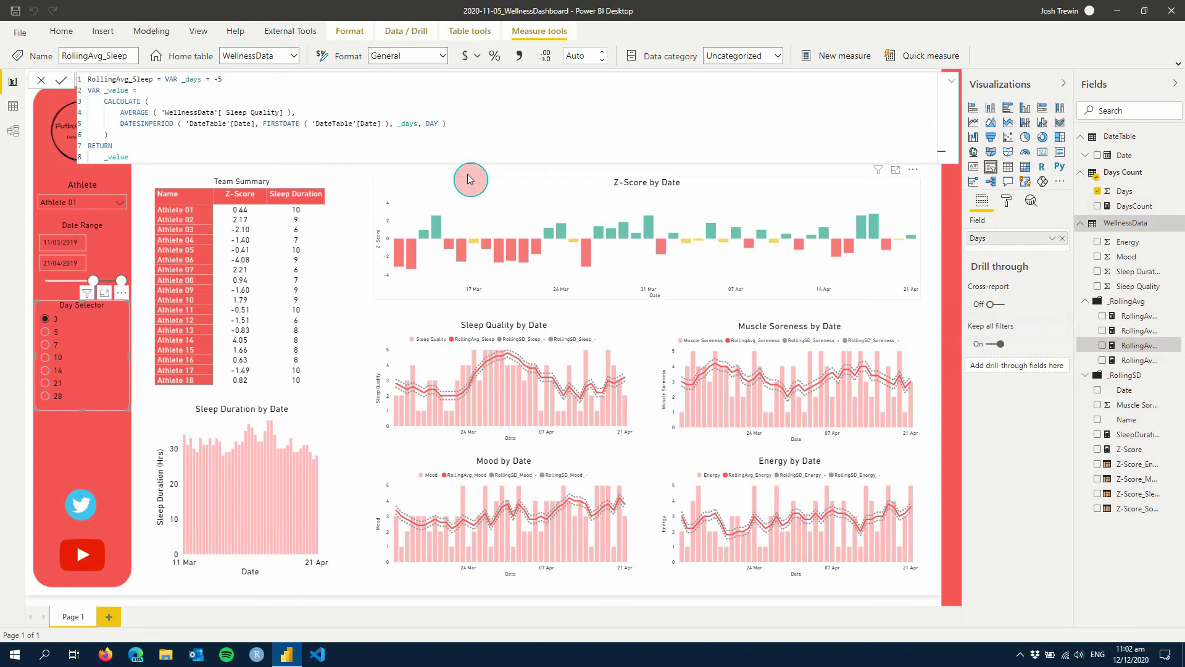
click(215, 83)
text(-)
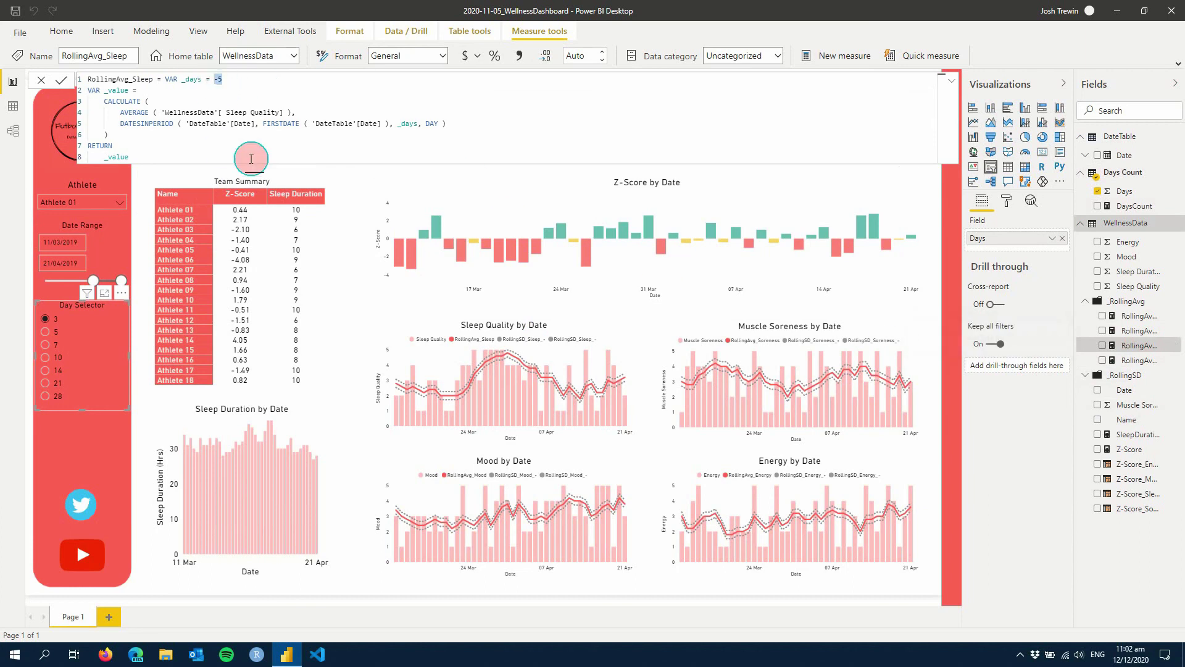
text(Da)
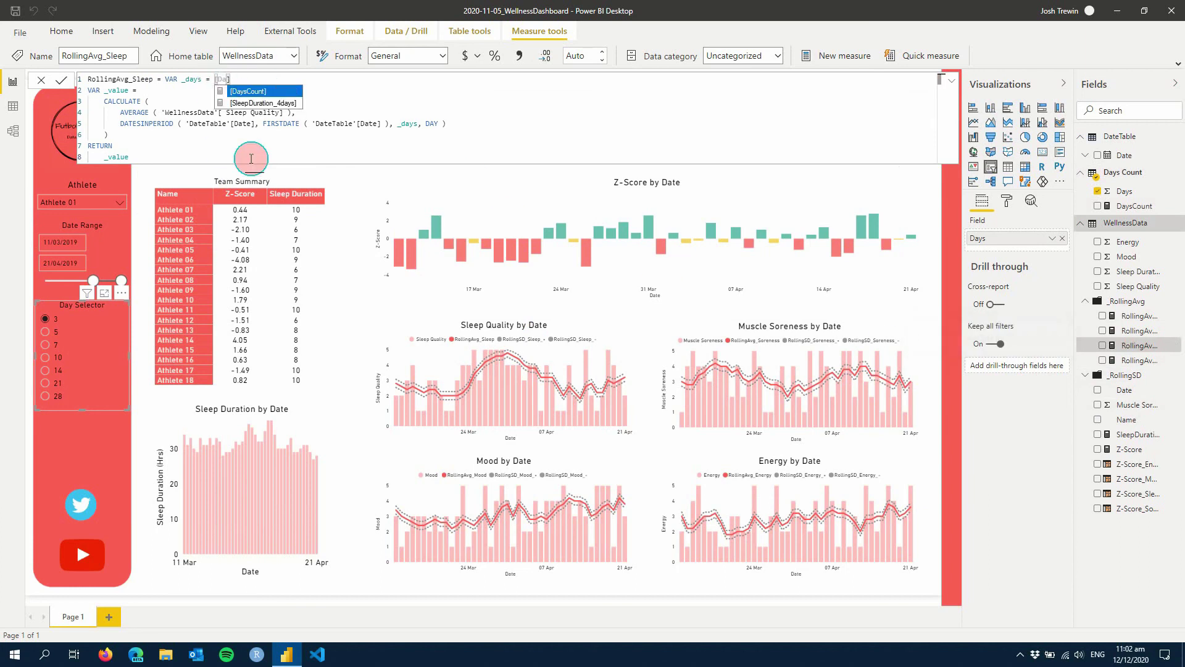
key(Tab)
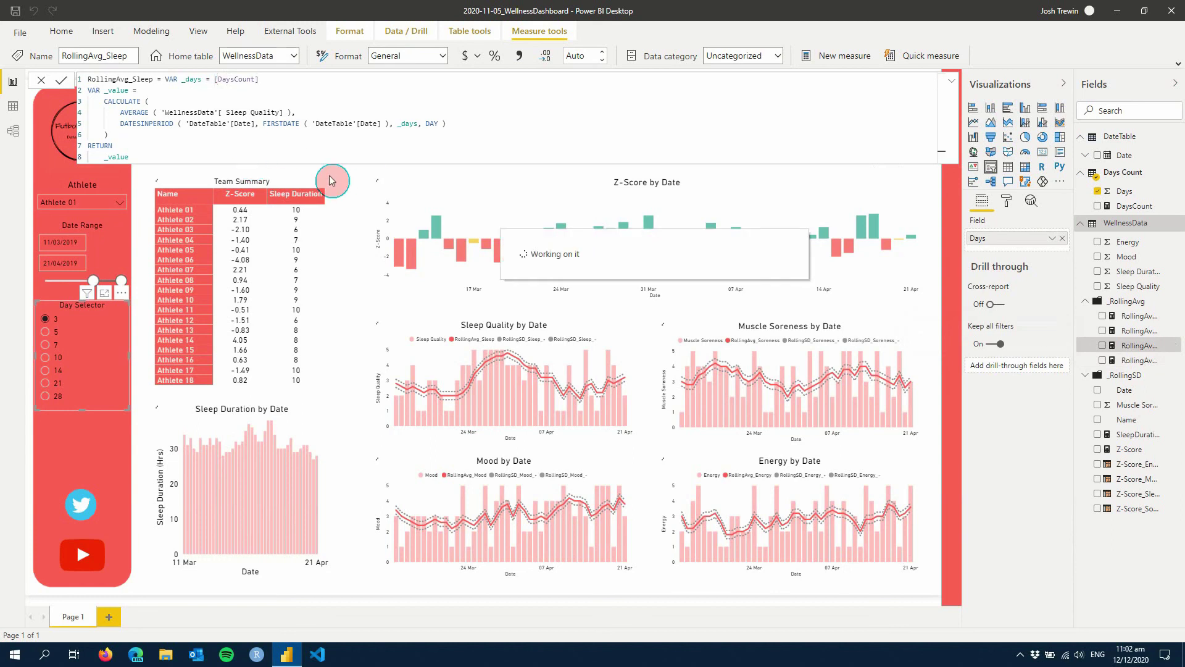
click(355, 211)
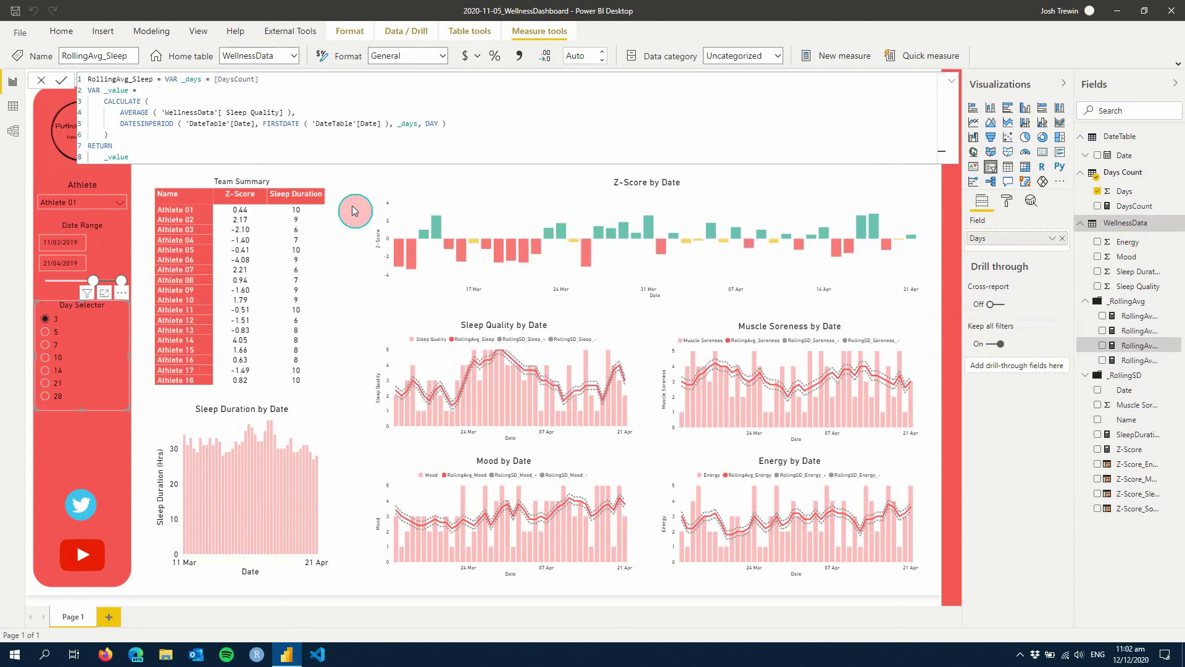
Step: Test the Sleep Quality chart's rolling average with several Day Selector values between 5 and 28, finishing on 7
click(49, 338)
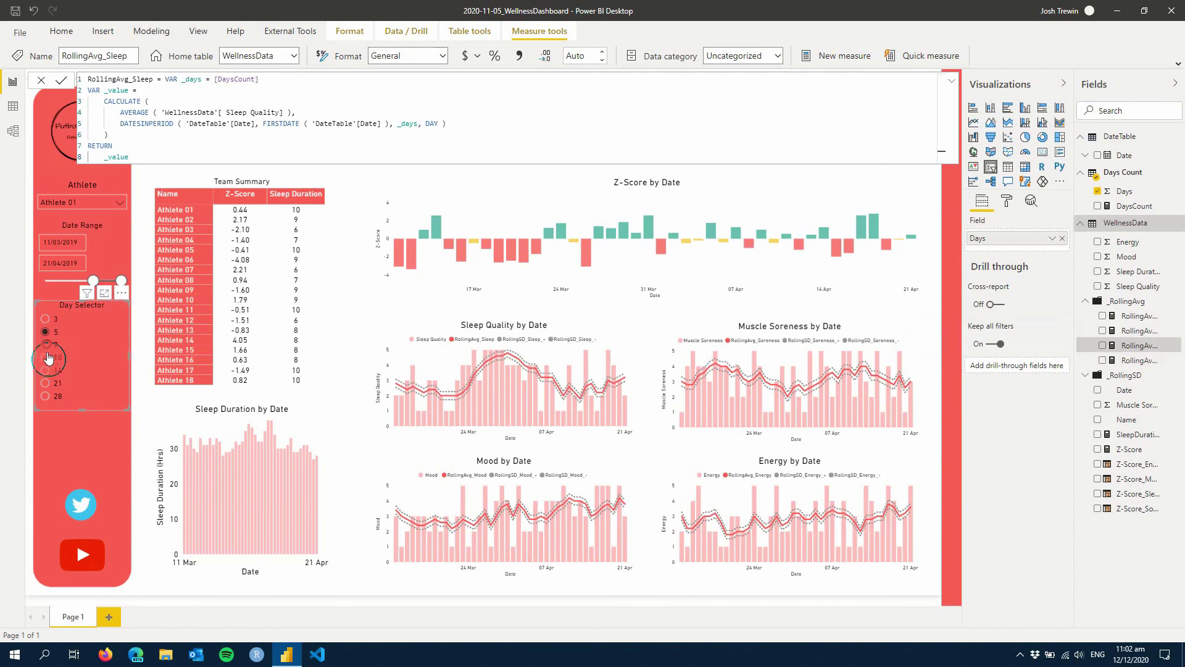
click(45, 400)
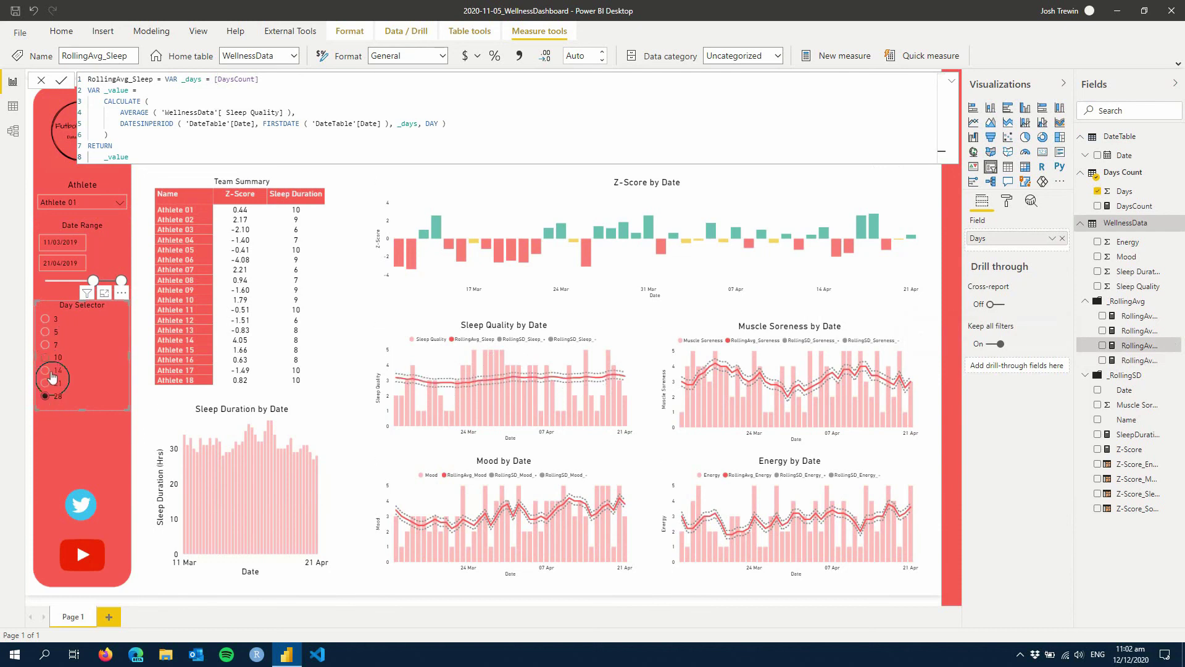
click(42, 375)
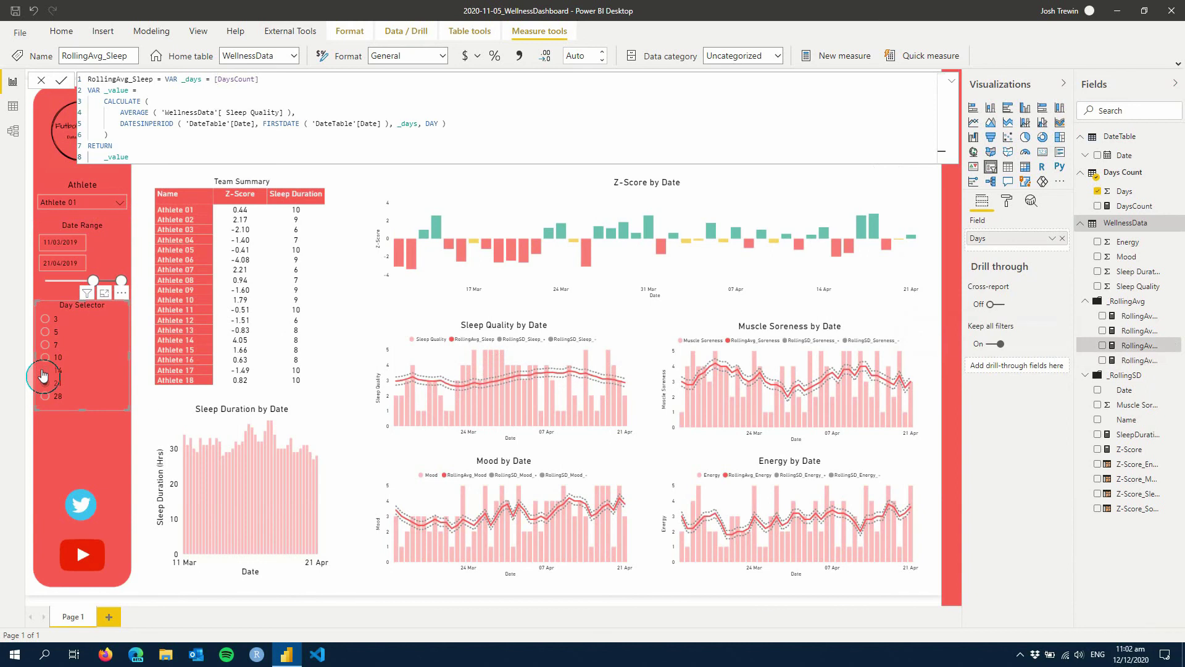
click(44, 344)
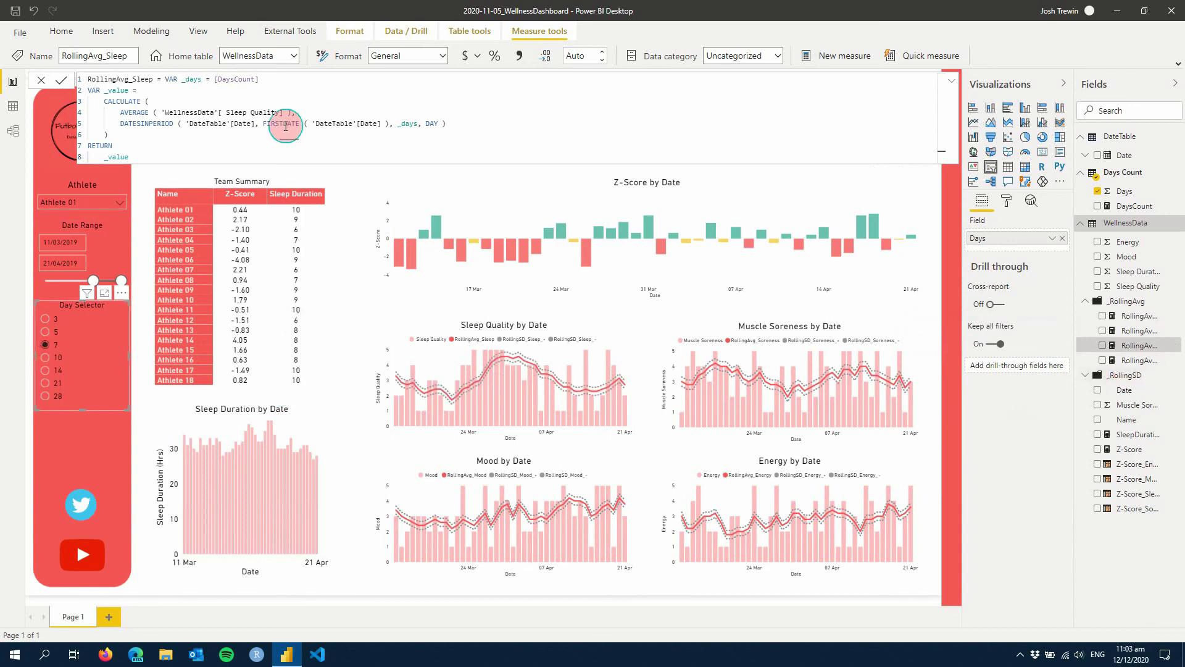
Step: Copy the [DaysCount] reference from RollingAvg_Sleep and use it as the _days value in the RollingAvg_Soreness measure
drag(272, 79, 213, 84)
key(ctrl+c)
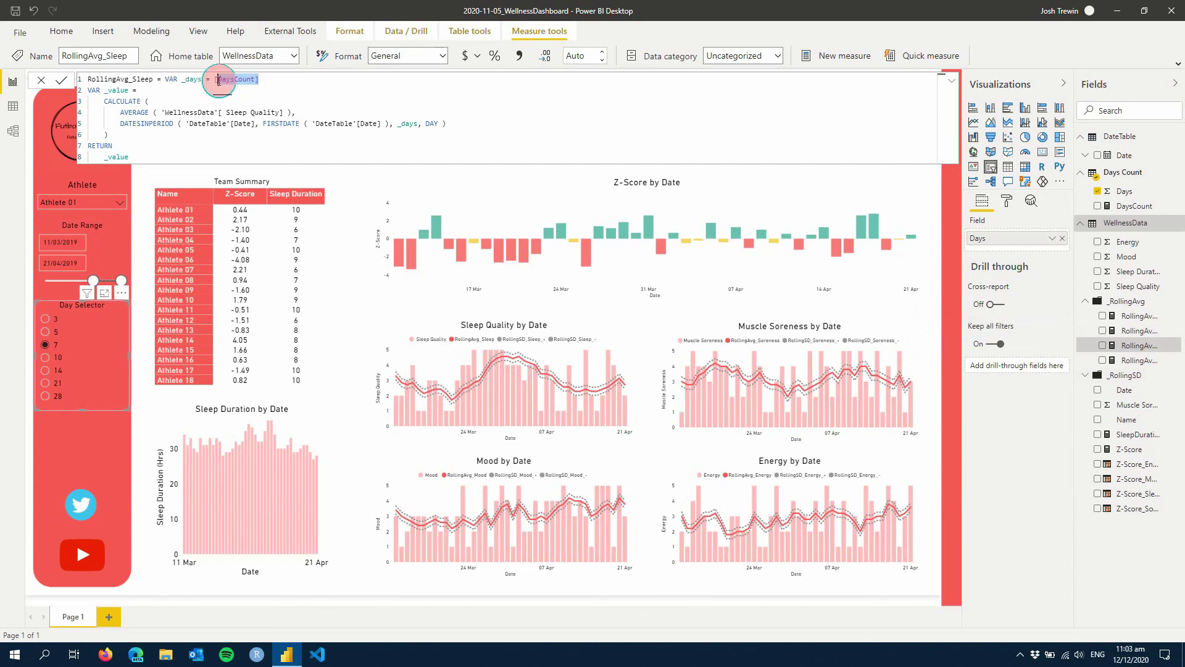
click(1140, 361)
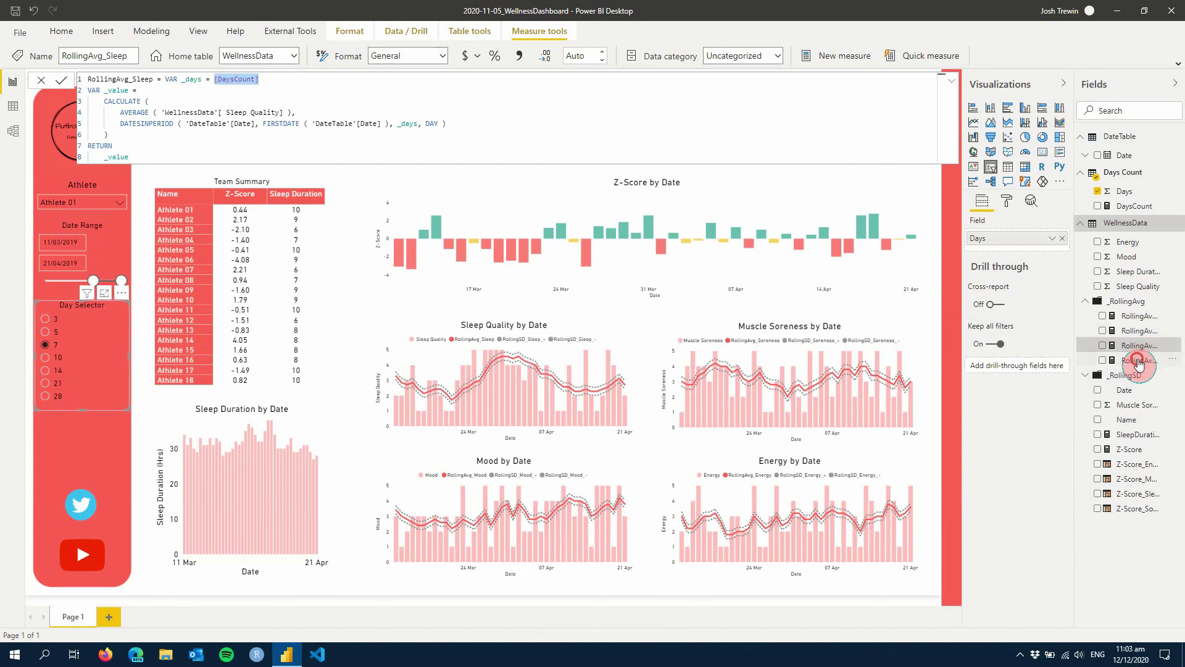
click(230, 80)
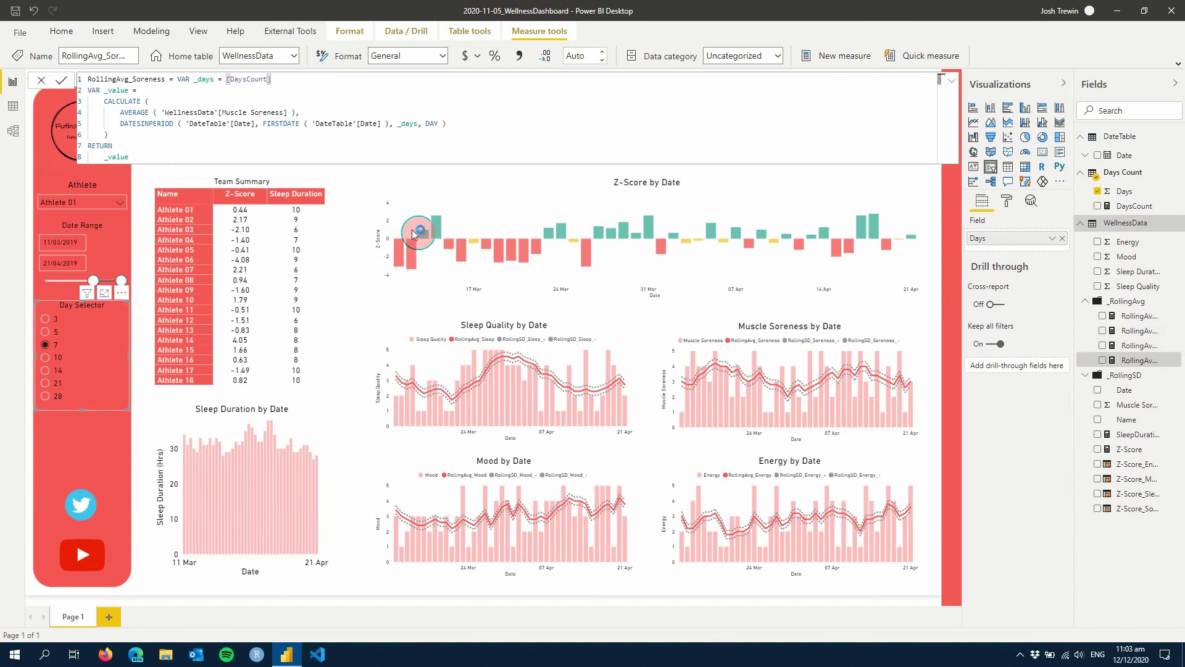
Step: Replace the fixed _days value in the RollingAvg_Mood measure with [DaysCount]
click(1141, 337)
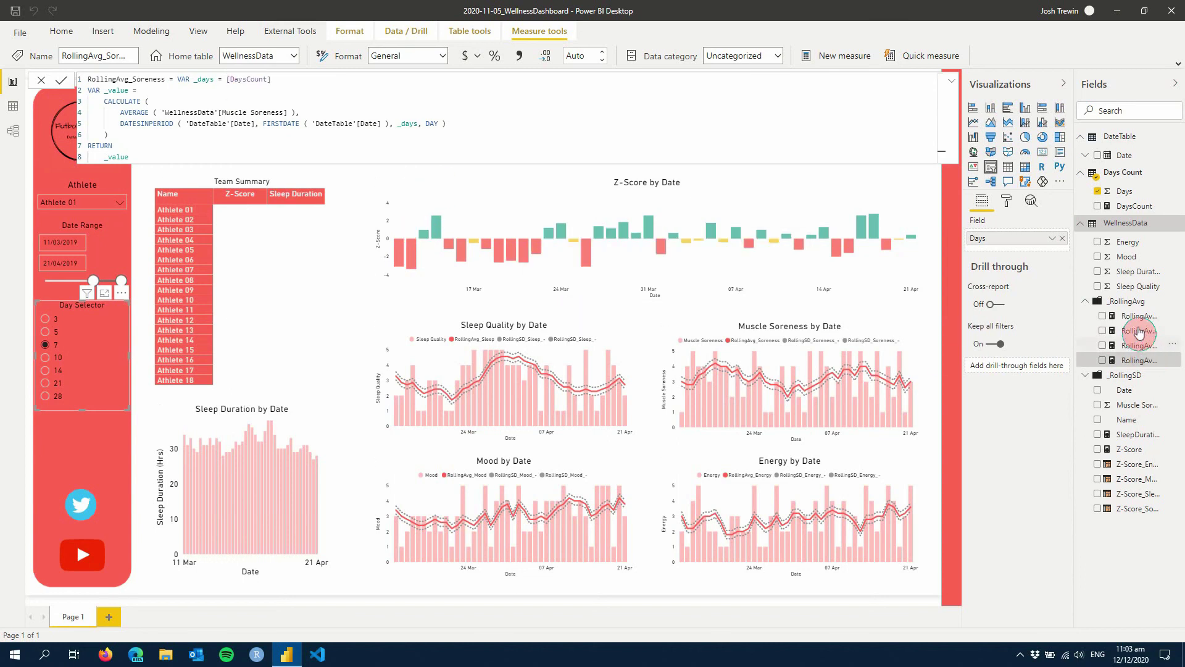
click(333, 124)
click(220, 81)
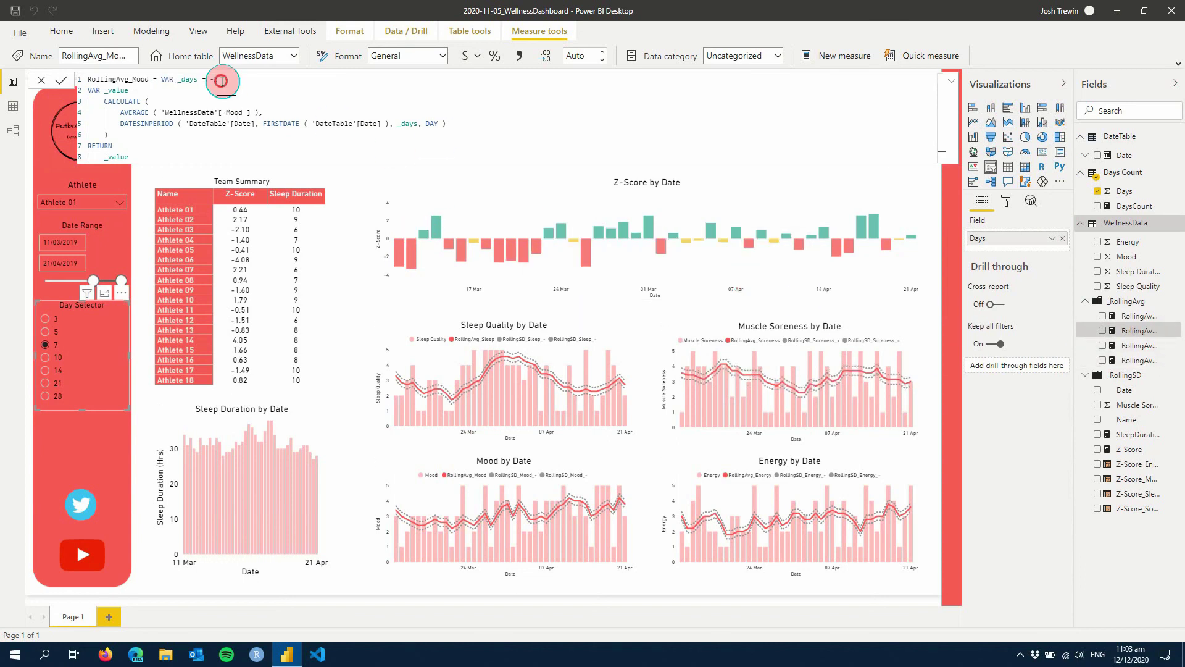
key(ctrl+v)
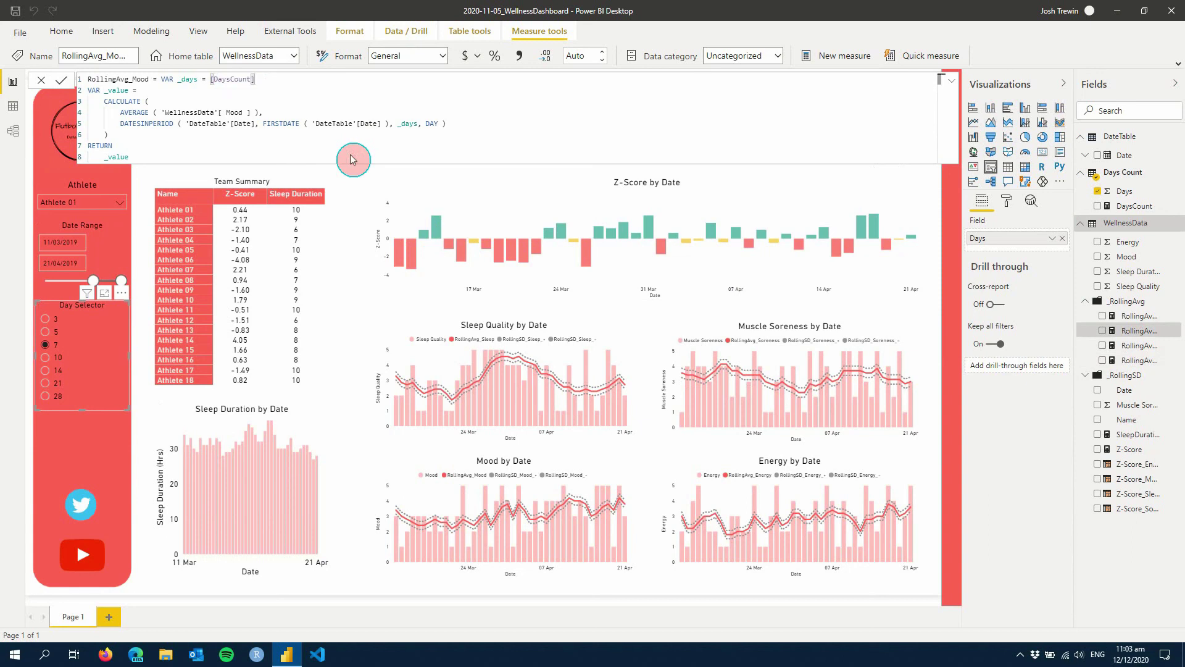
click(518, 270)
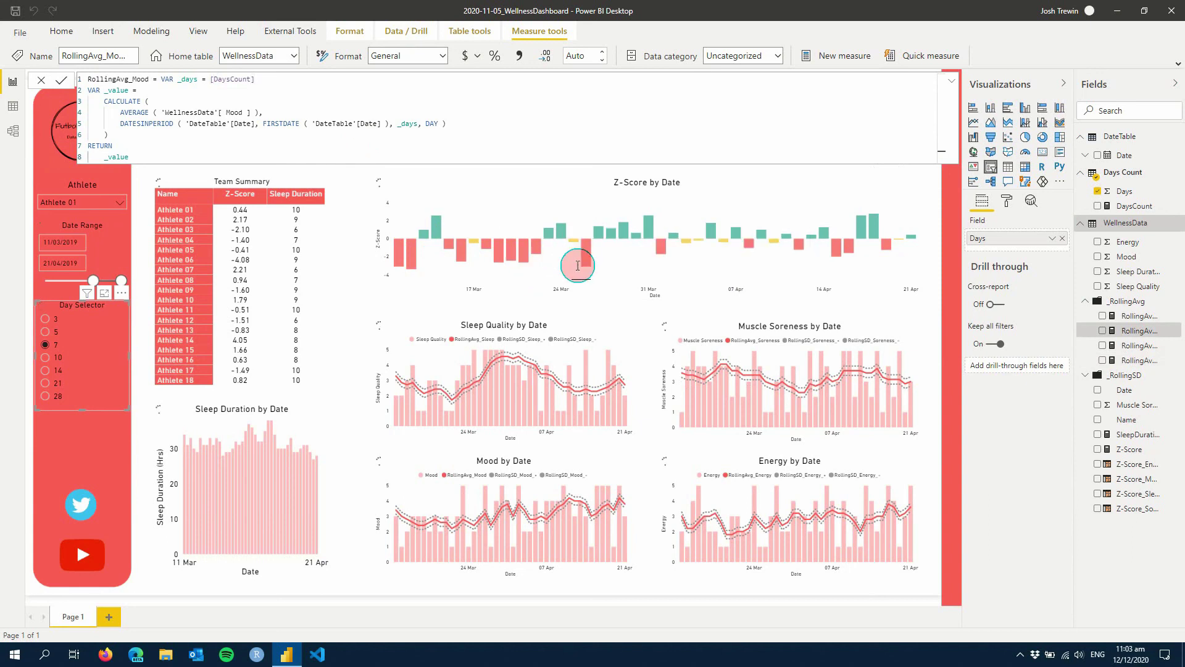
Step: Replace the fixed _days value in the RollingAvg_Energy measure with [DaysCount]
click(1139, 316)
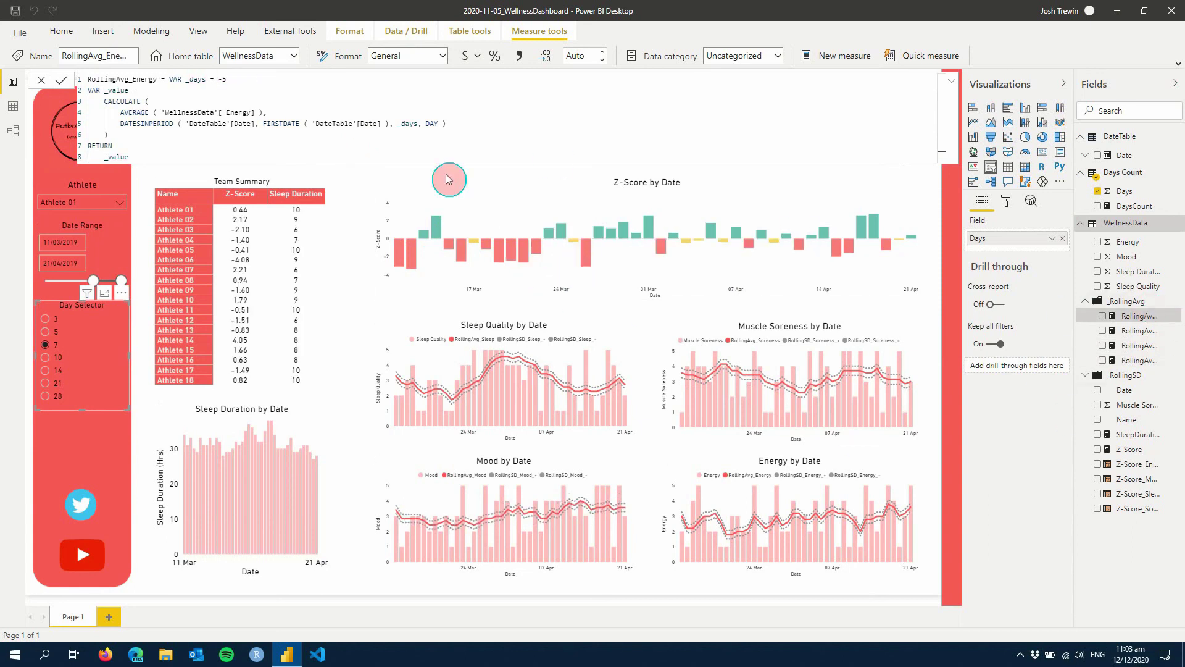
click(220, 79)
key(ctrl+v)
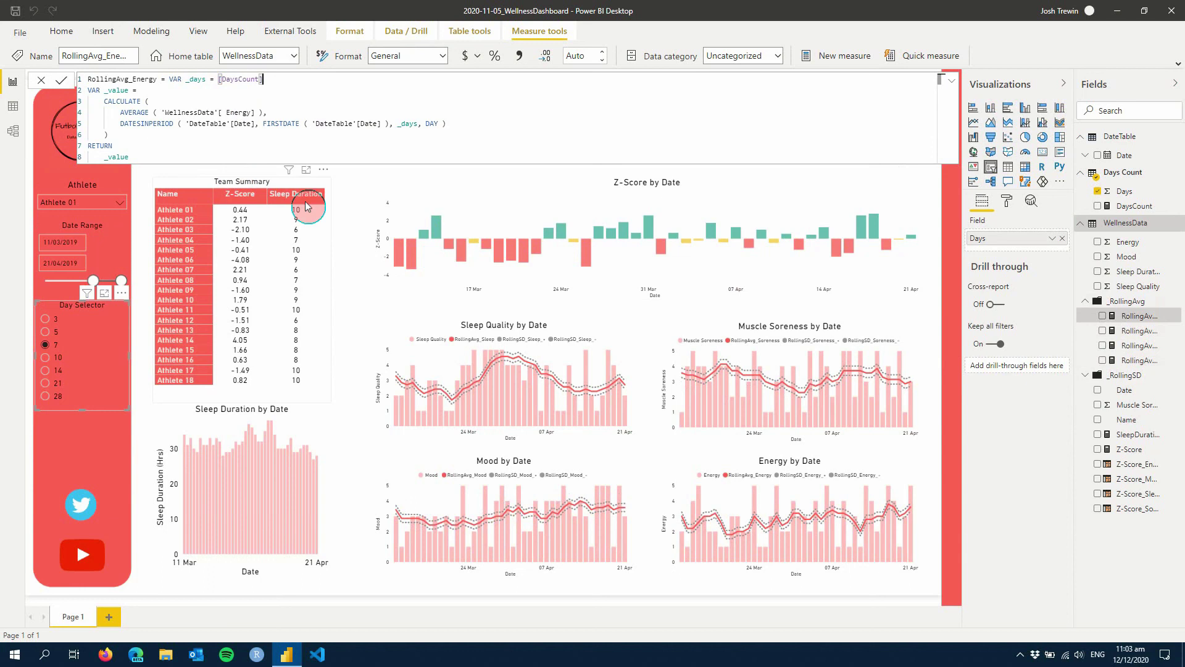
click(368, 316)
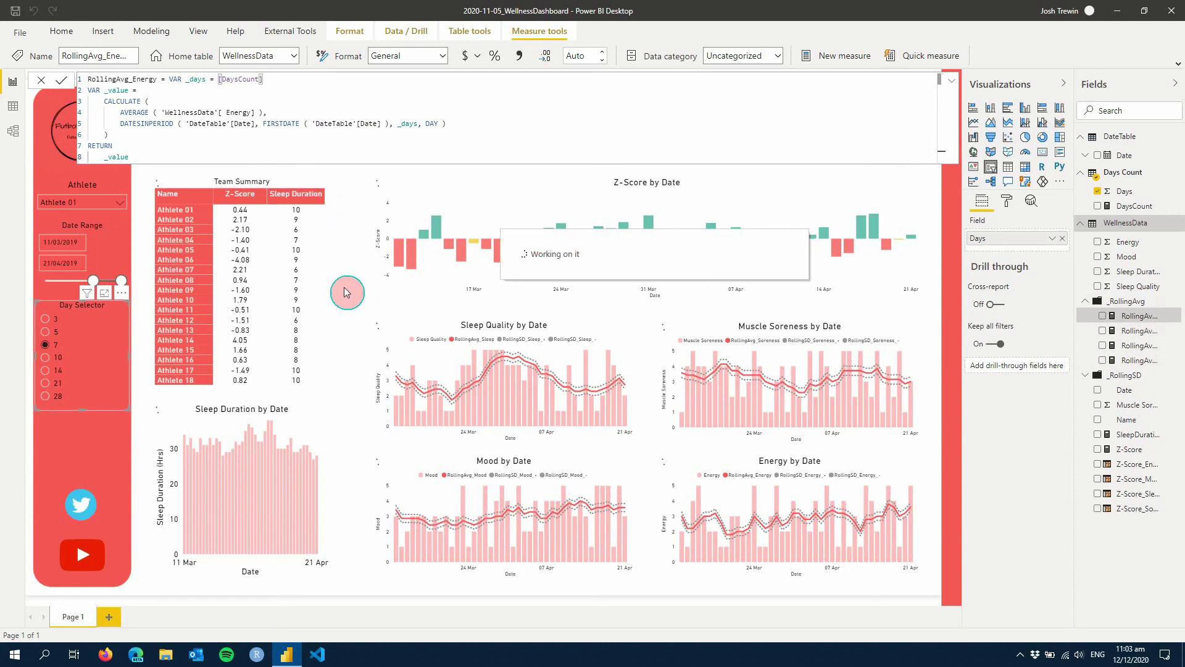
click(350, 301)
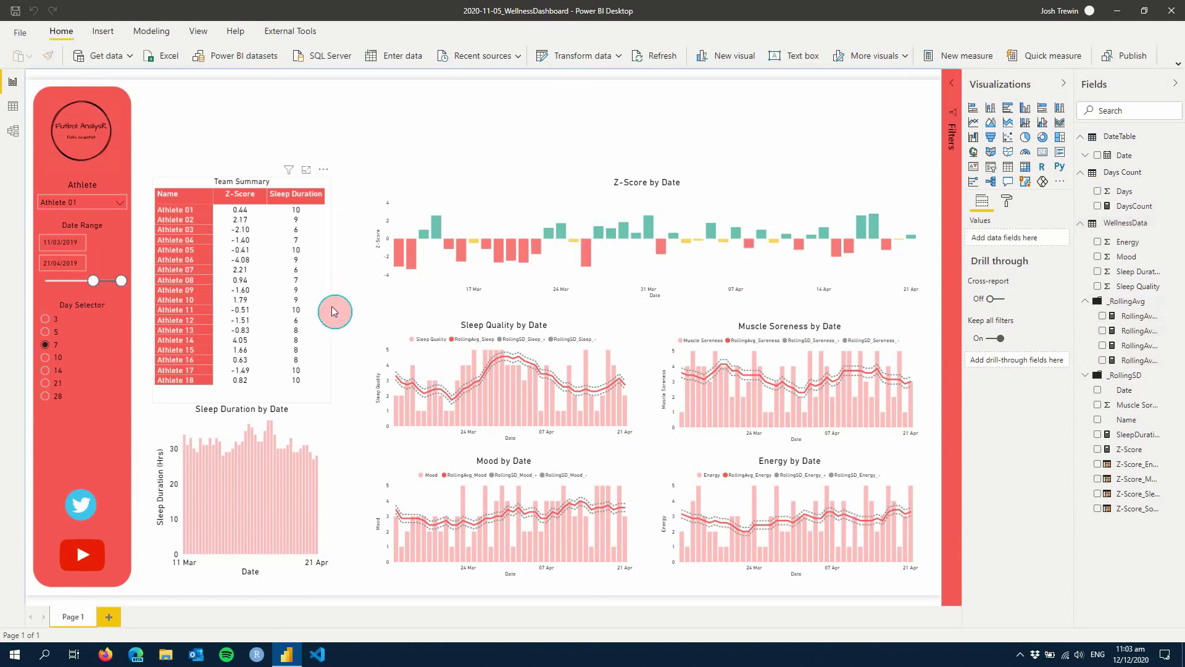
Step: Test the four rolling-average charts with the Day Selector at values such as 14 and 3, and leave it on 5
click(59, 375)
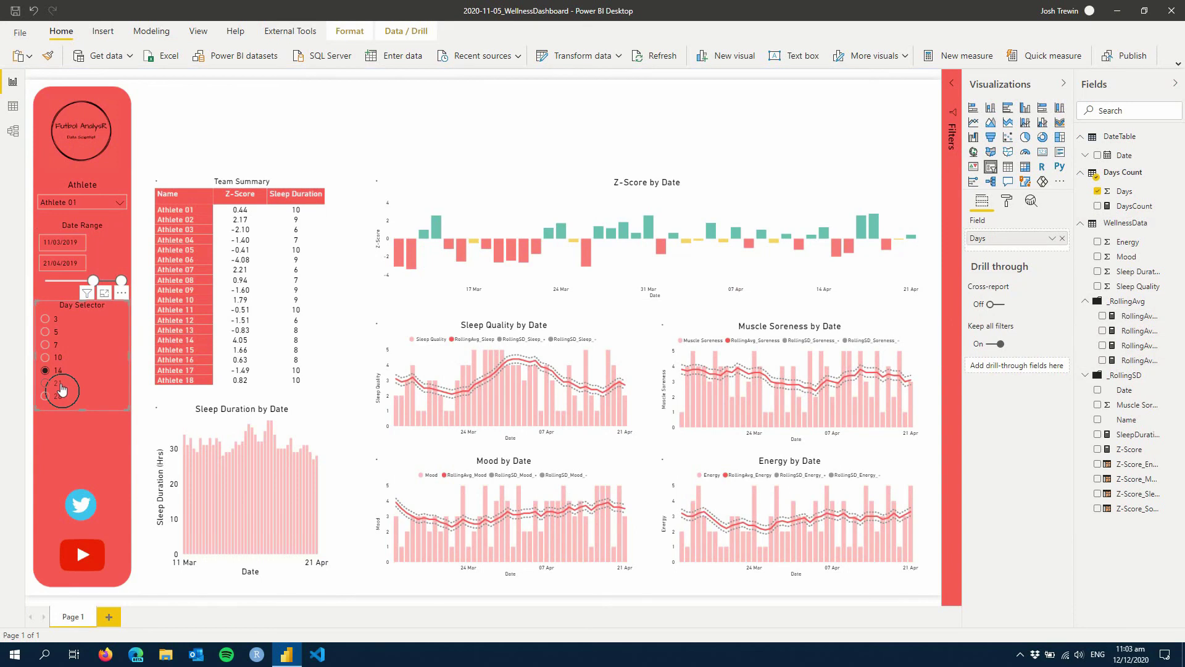
click(62, 388)
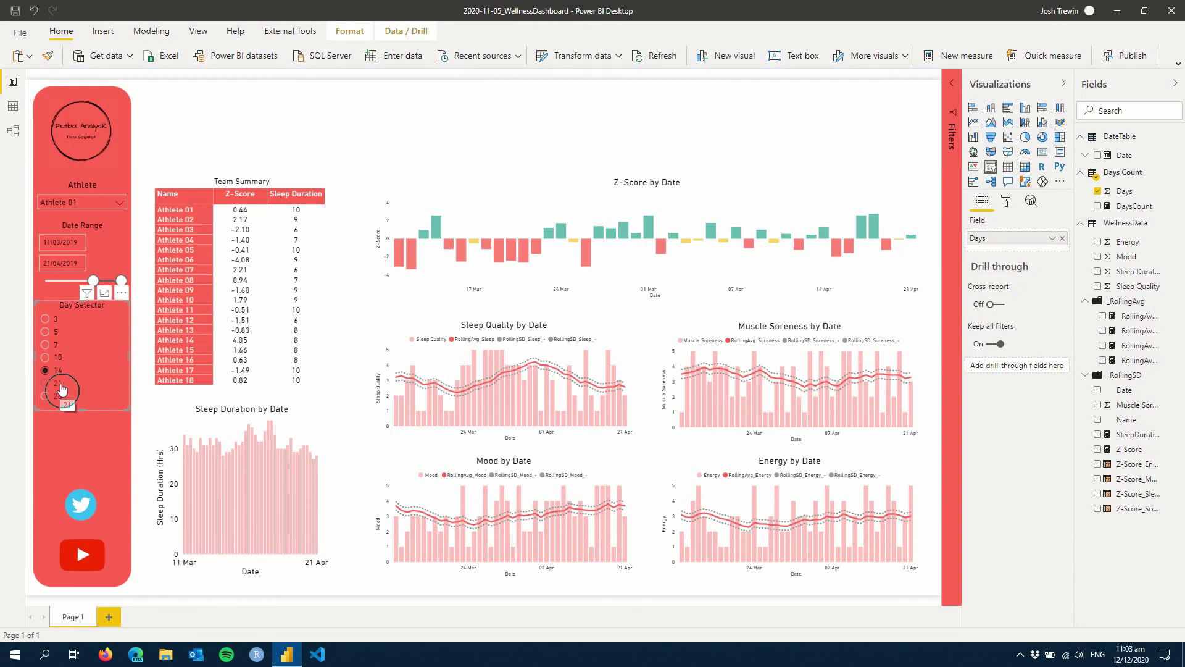
click(54, 320)
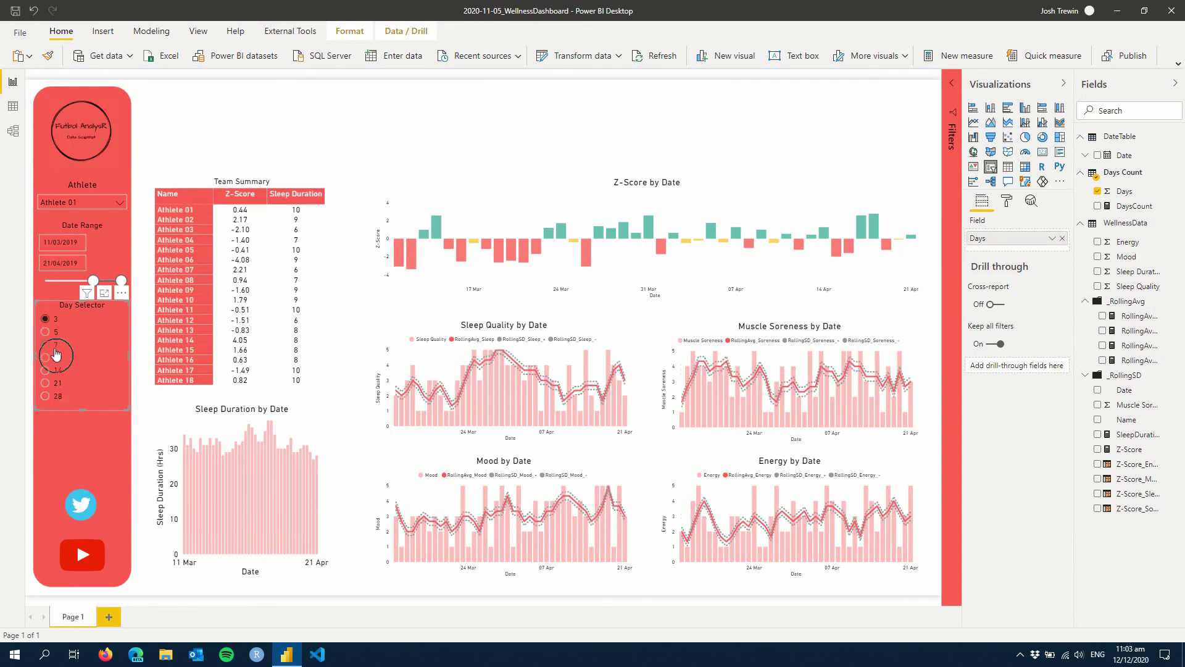
click(54, 334)
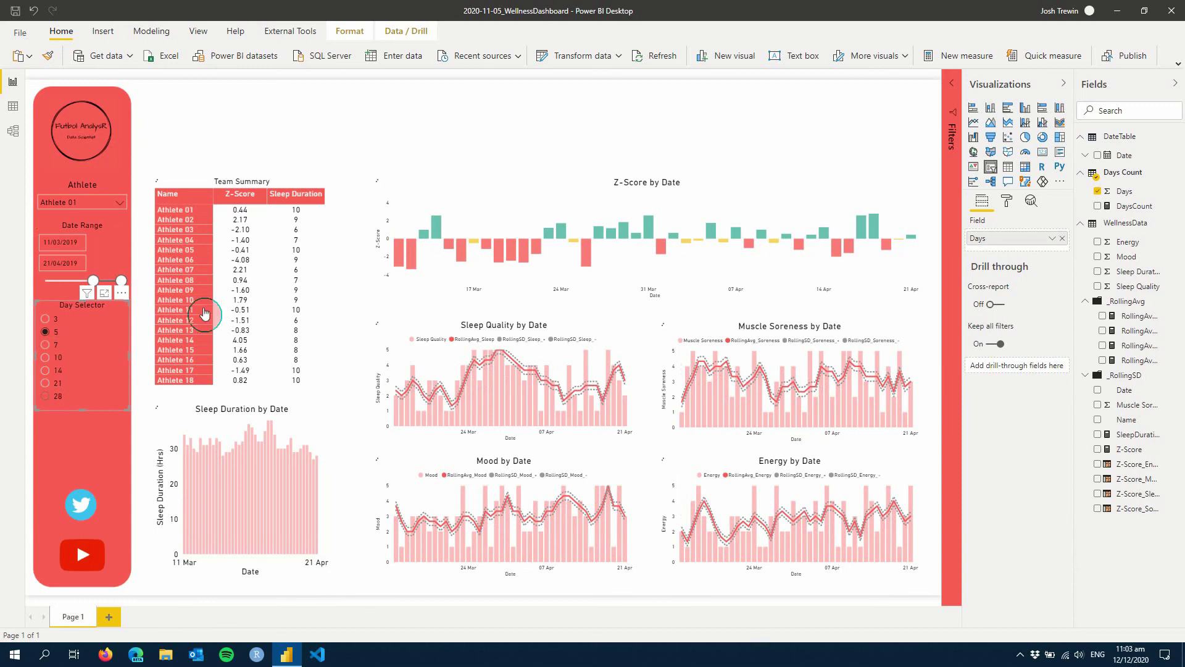
click(195, 96)
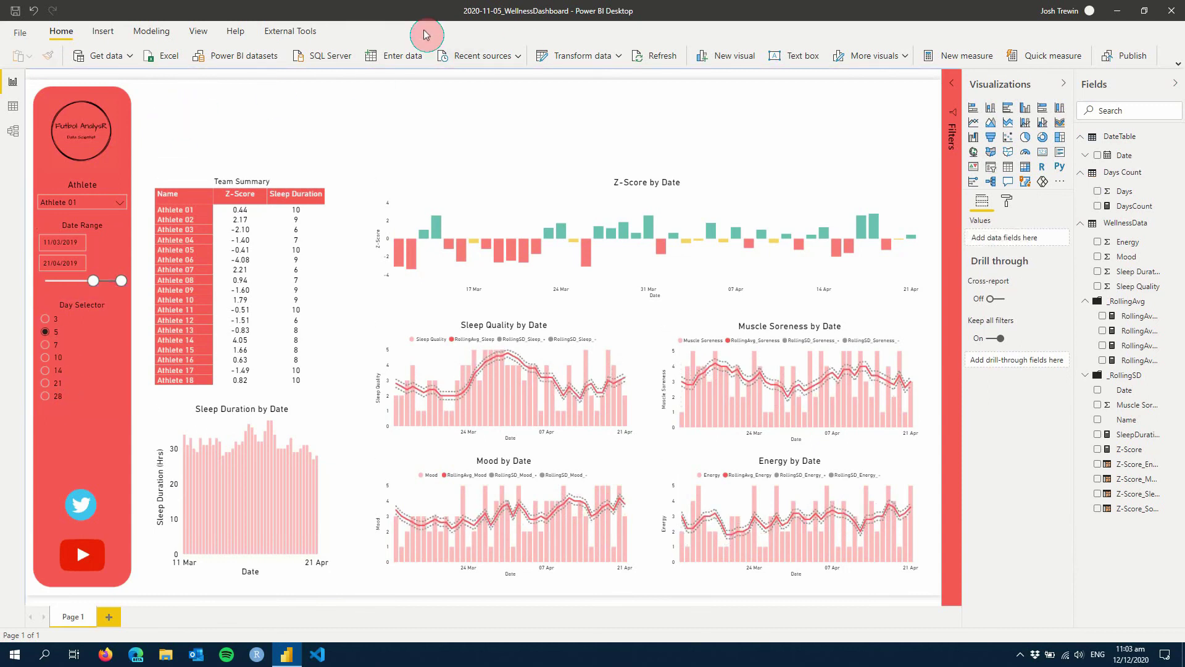
Step: Insert a text box reading "Wellness Dashboard" on the report page
click(106, 32)
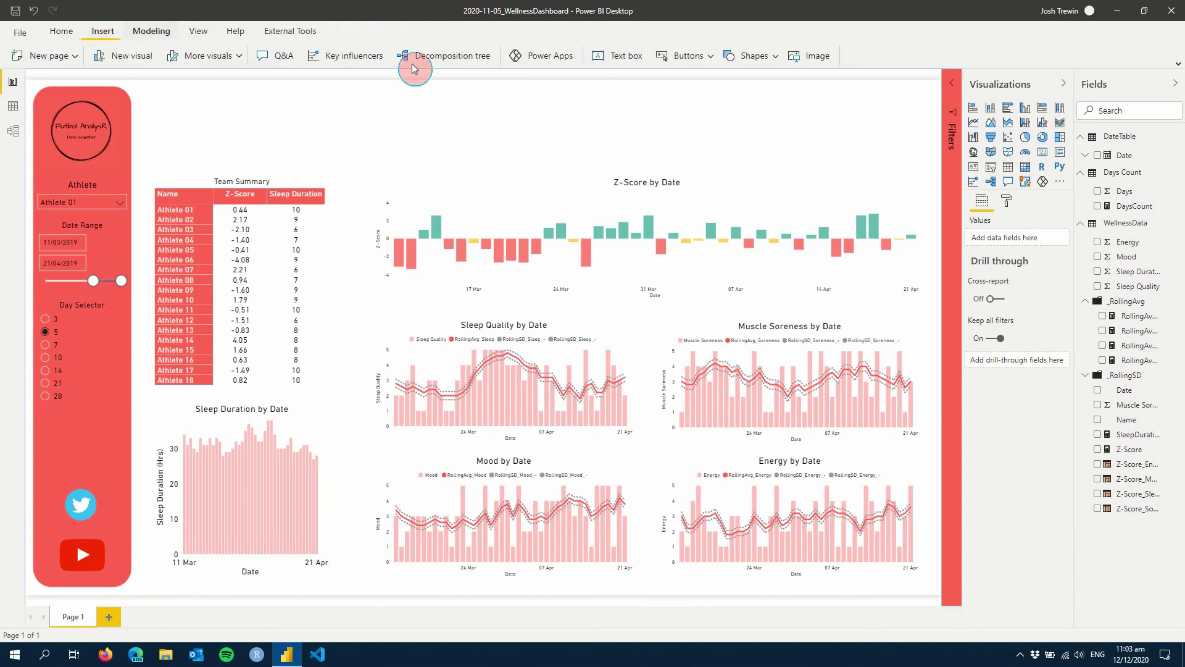
click(609, 57)
click(105, 121)
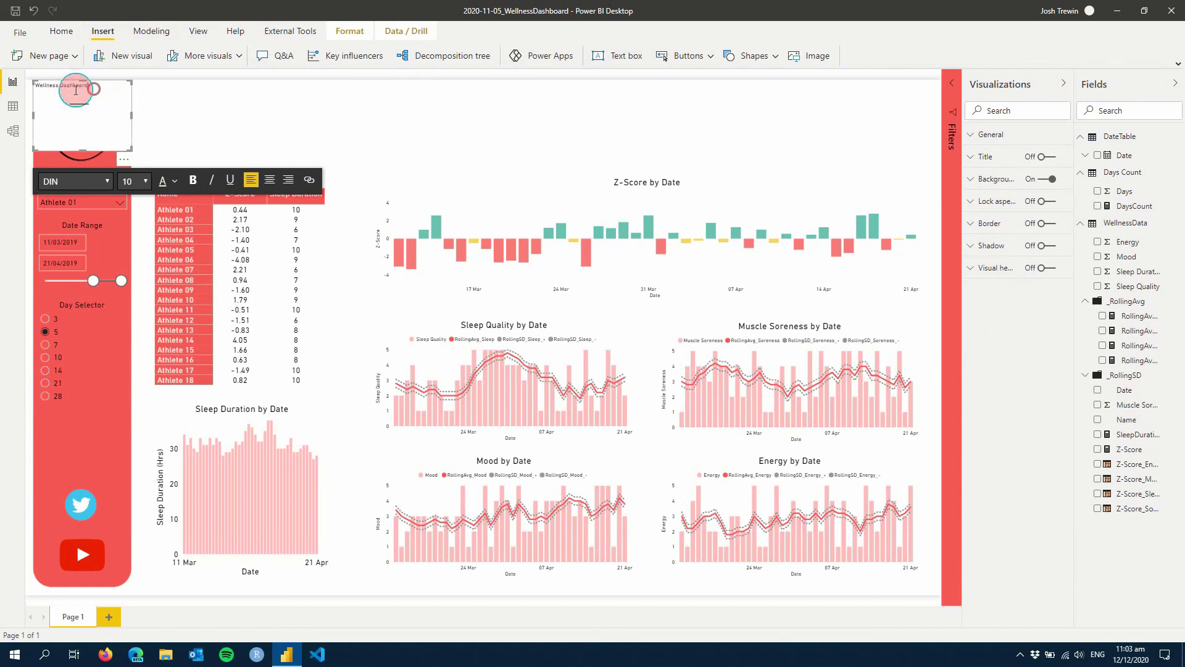
Step: Centre the "Wellness Dashboard" text in its text box and set its font size to 20
drag(87, 85, 36, 92)
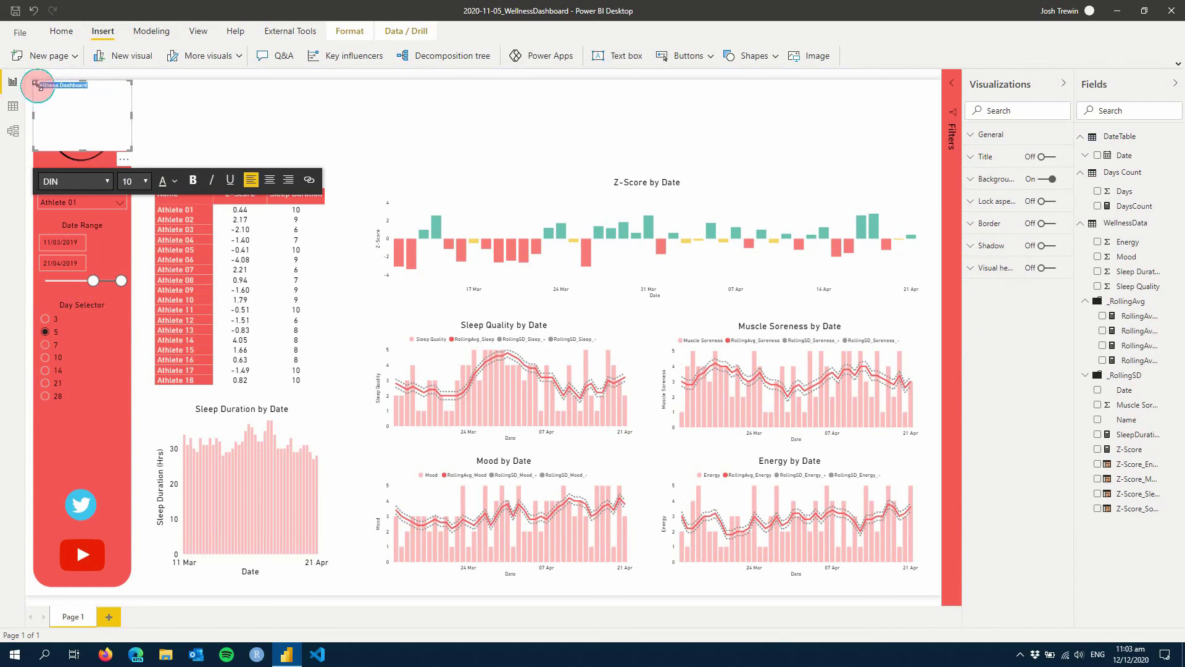
mouse_move(37, 88)
mouse_down()
mouse_move(93, 80)
mouse_move(38, 85)
mouse_up()
click(163, 181)
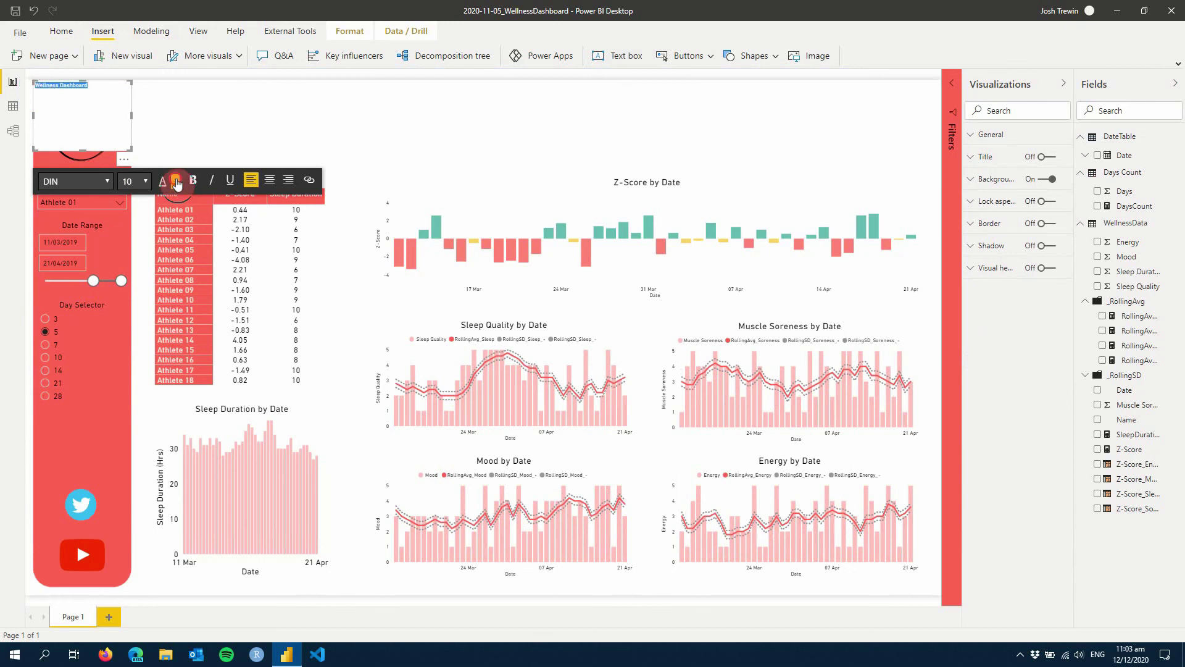
click(174, 182)
click(269, 179)
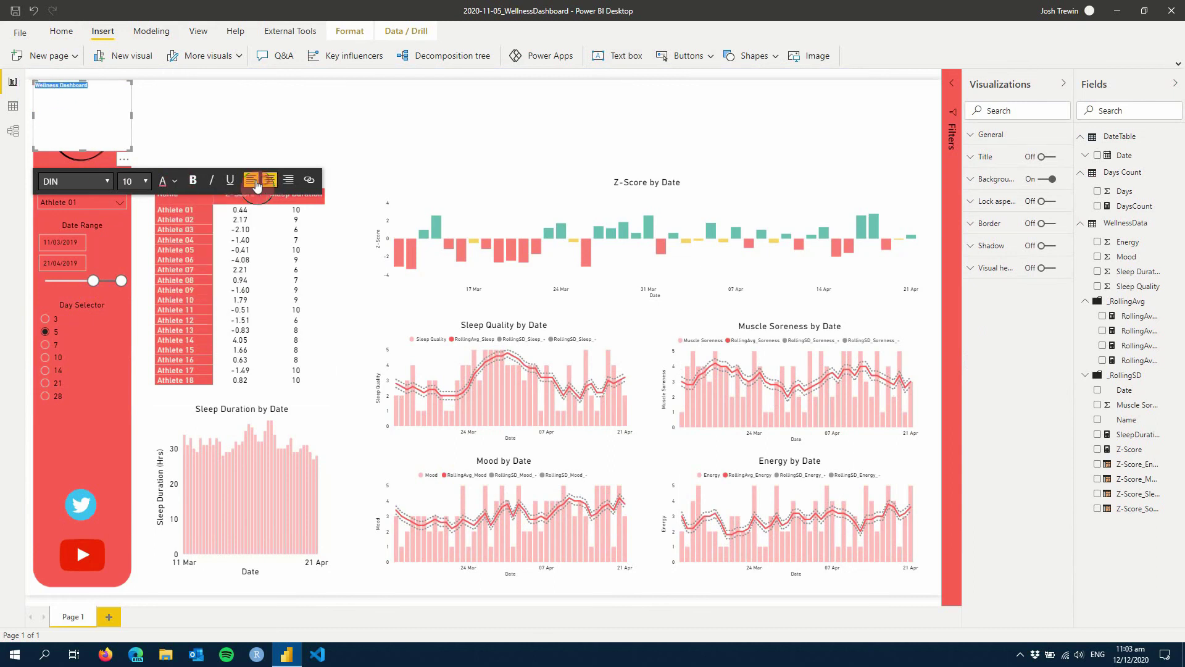
click(138, 181)
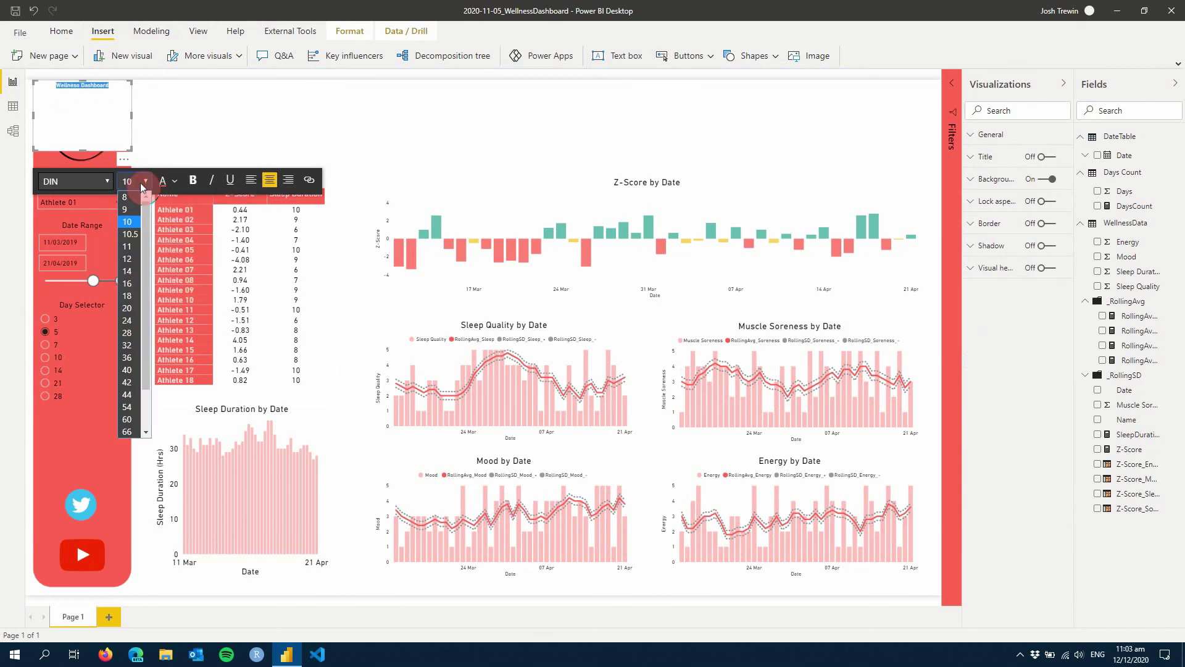
click(126, 308)
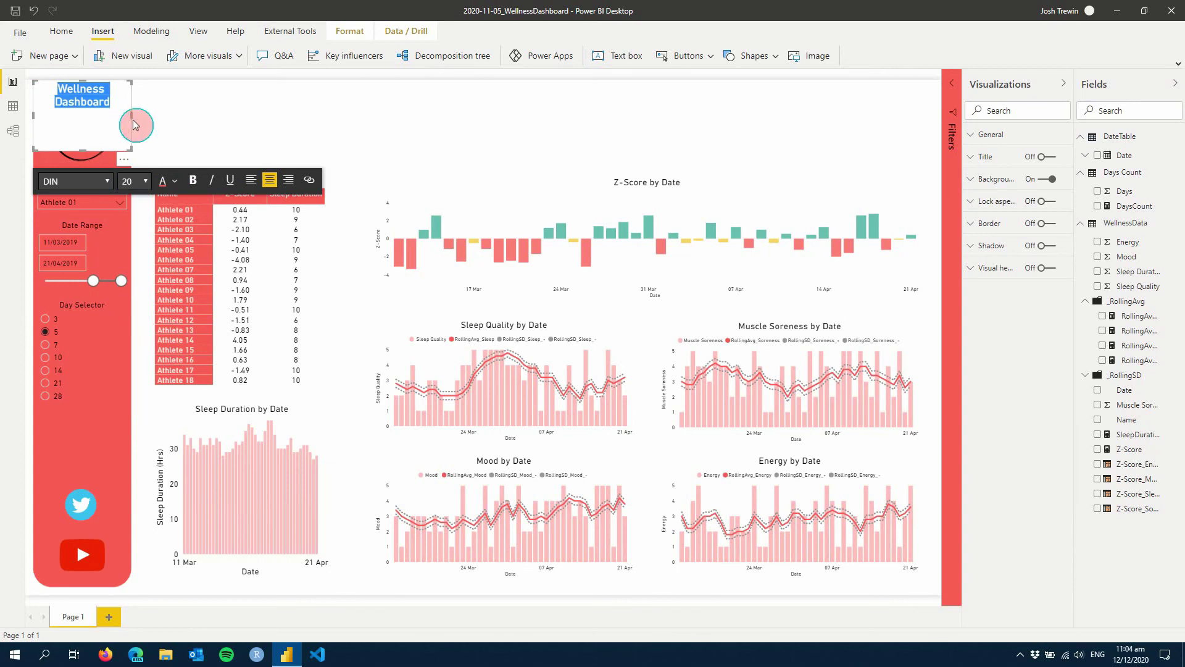
Step: Widen the title text box so the title fits on one line, and format the text in red at size 28
drag(131, 119, 250, 109)
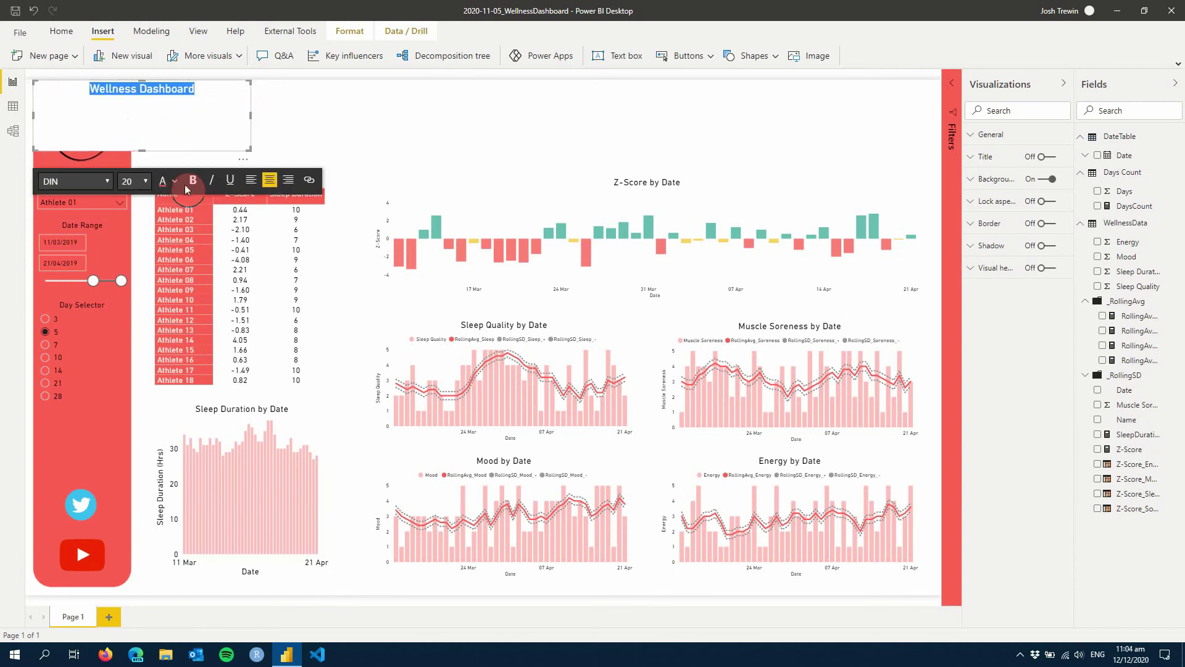
click(146, 181)
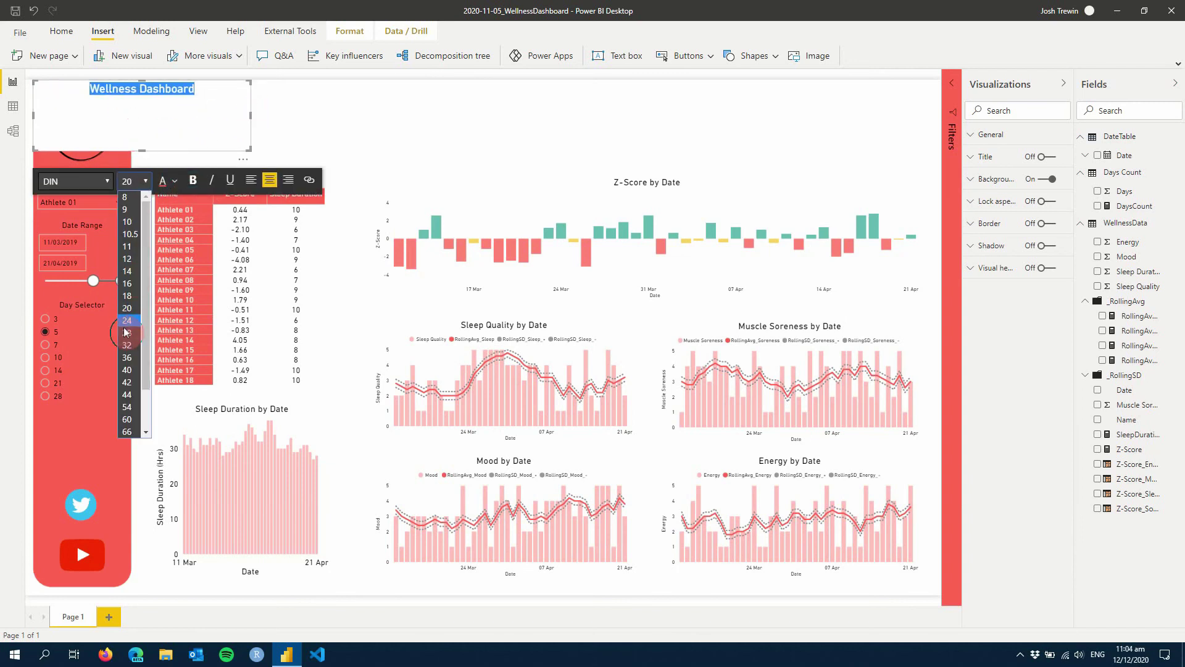
click(123, 230)
Step: Reduce the title text box's height and position it above the Team Summary table
drag(145, 151, 291, 116)
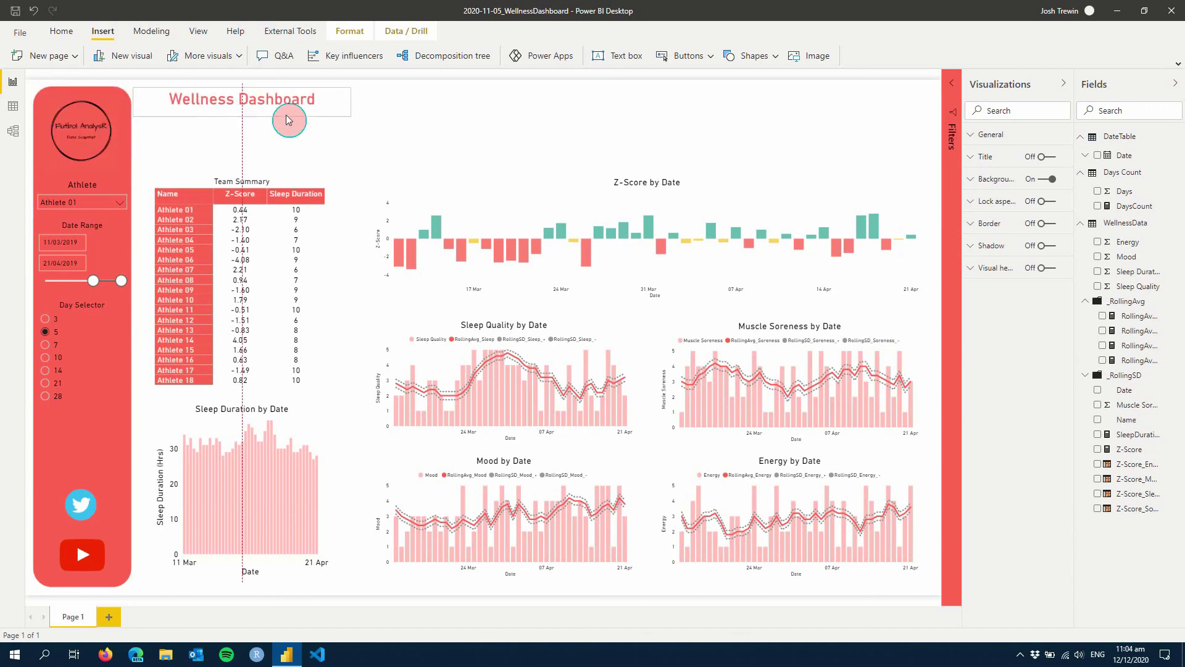
click(292, 116)
click(413, 143)
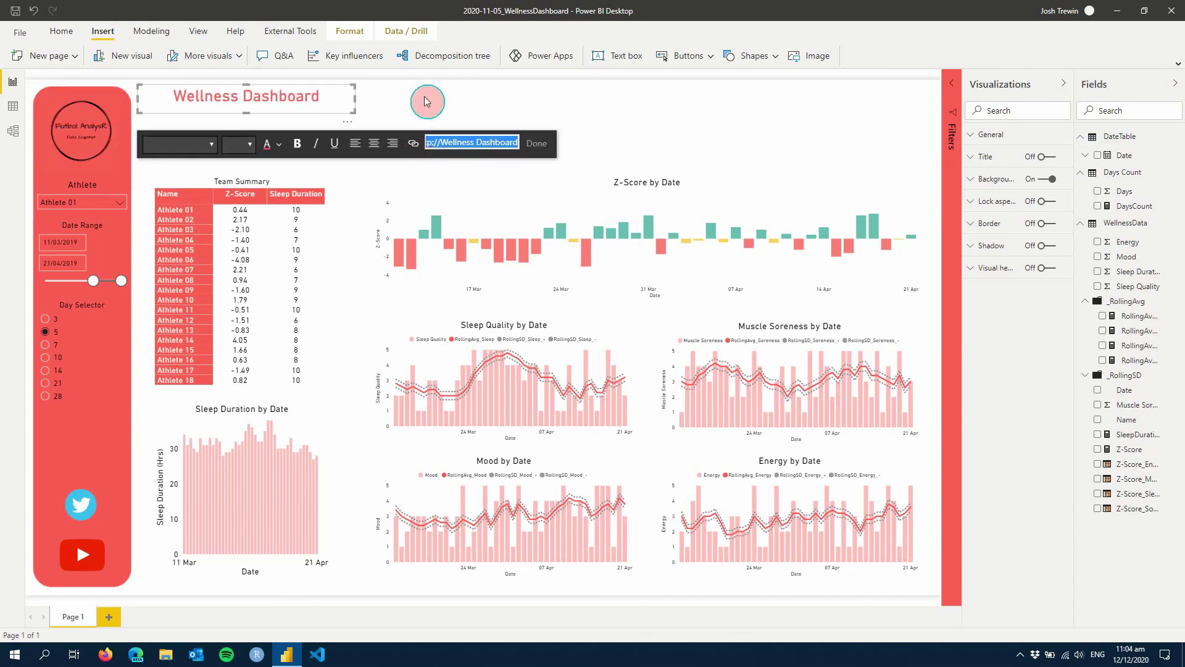
click(422, 106)
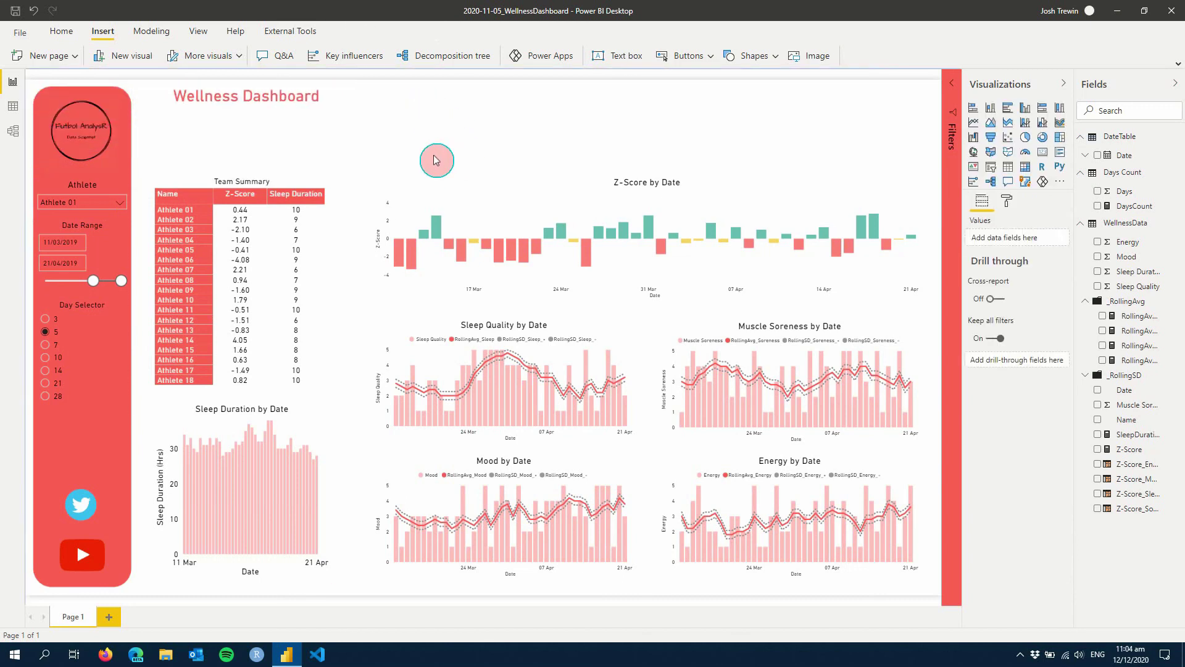
click(281, 111)
click(410, 97)
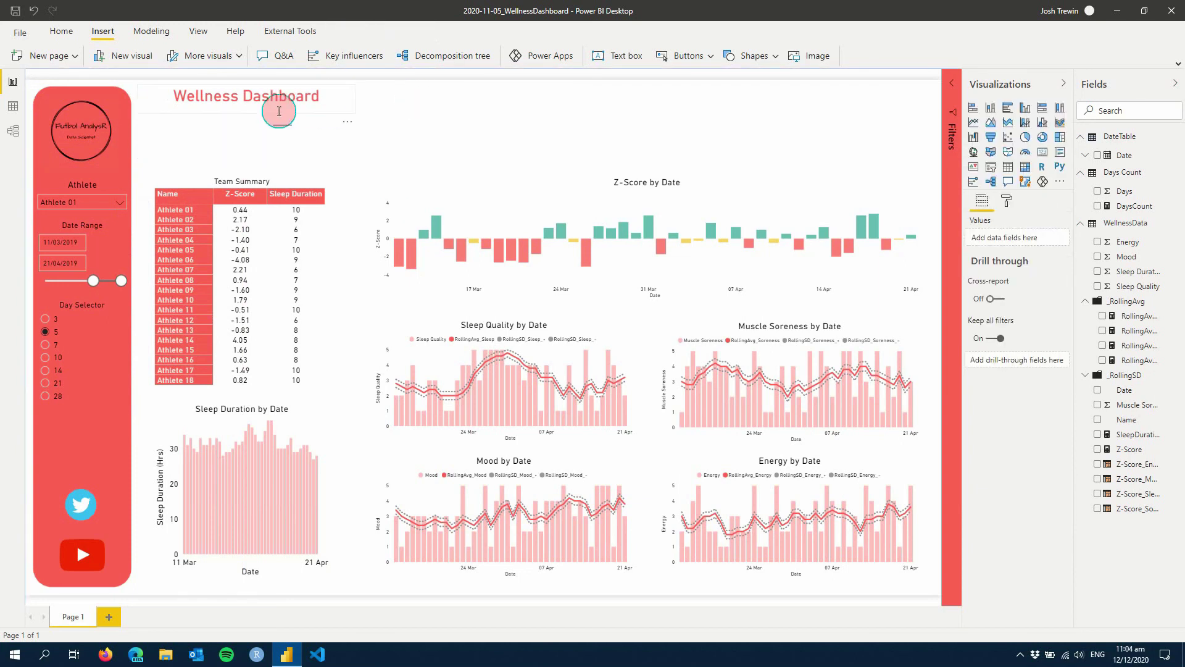
click(279, 111)
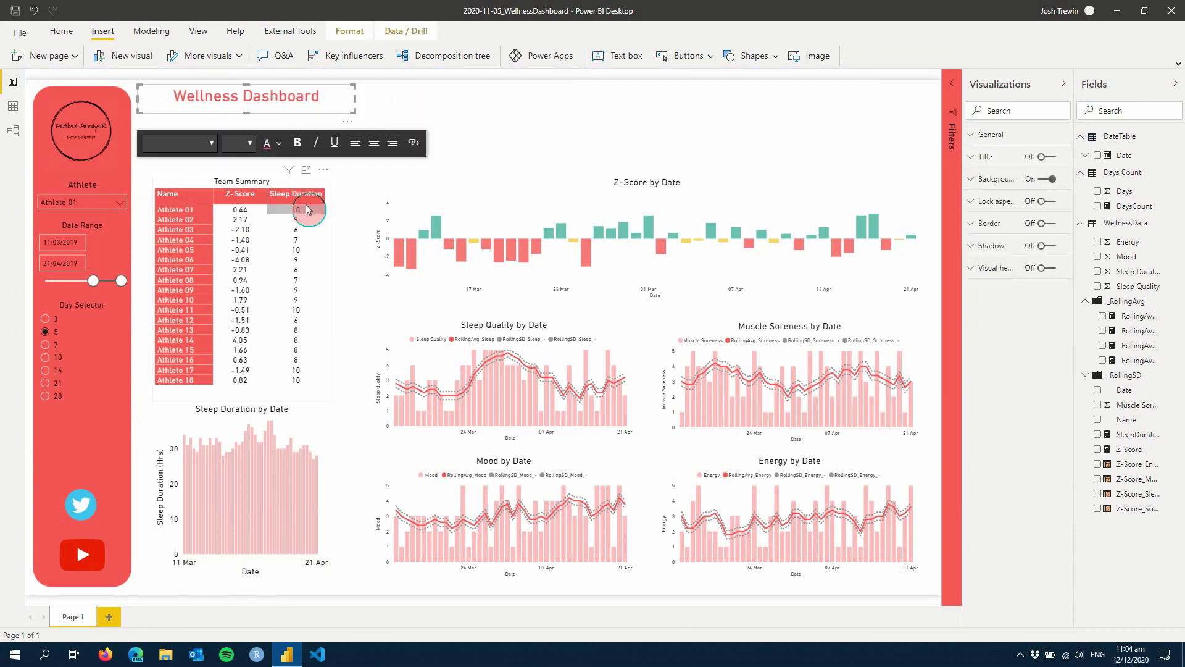
click(809, 202)
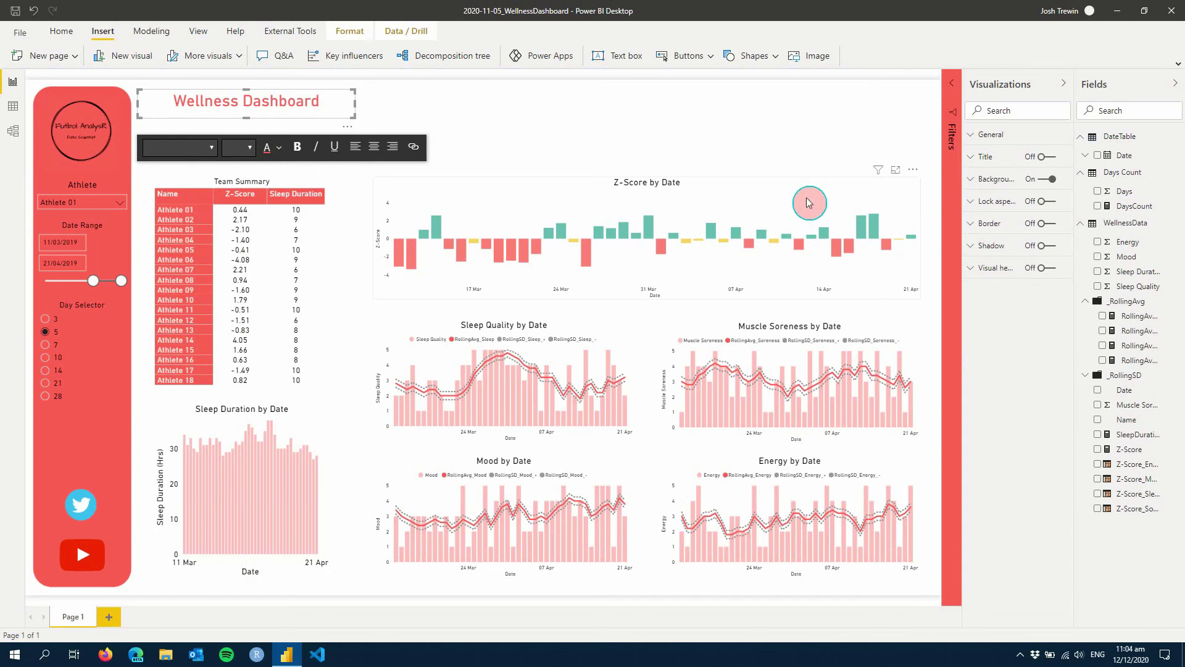
click(685, 130)
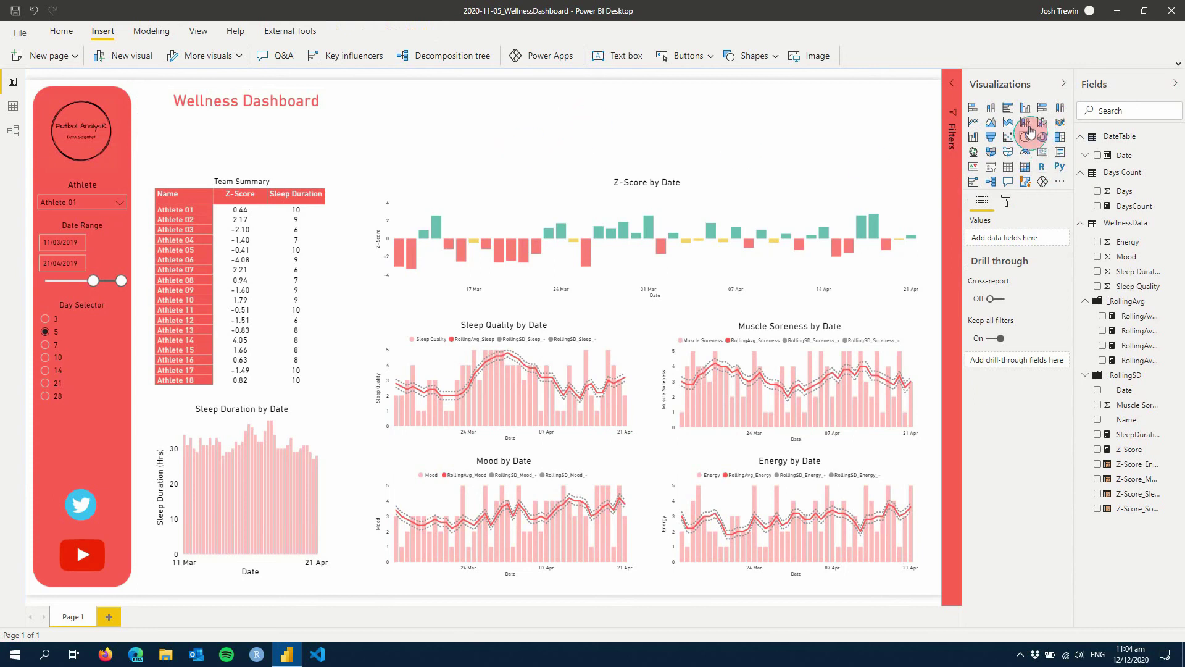
Step: Add a card visual showing SleepDuration_4days in the empty space above the Z-Score chart
click(1043, 152)
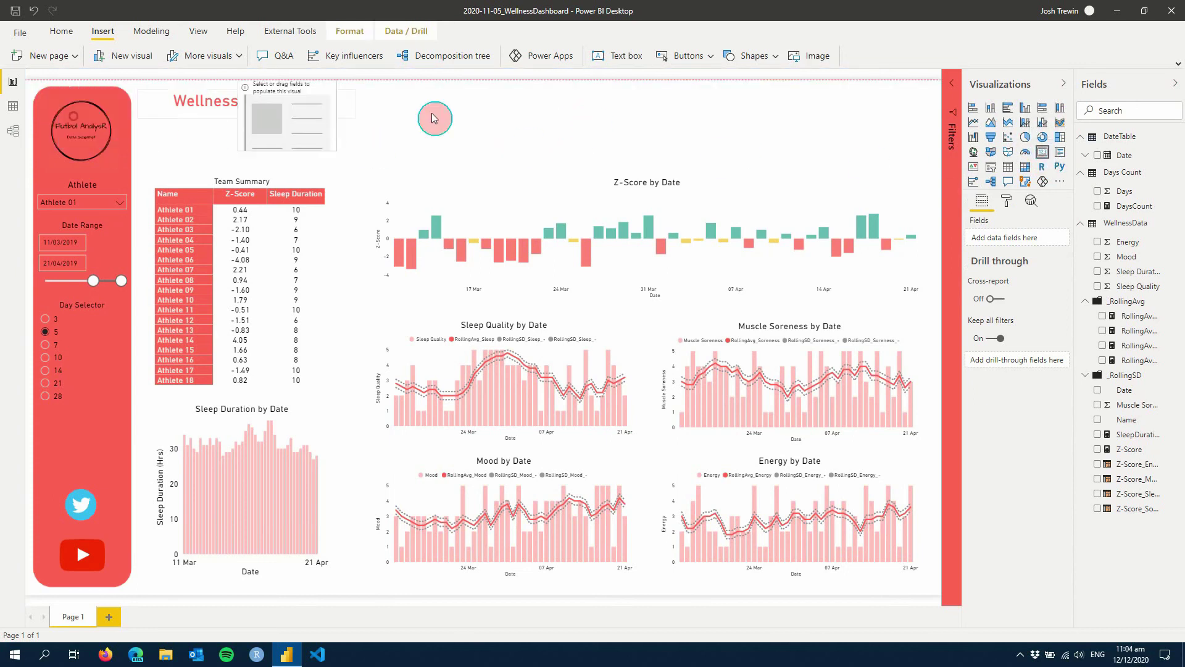
drag(434, 118, 439, 143)
drag(1135, 434, 1035, 240)
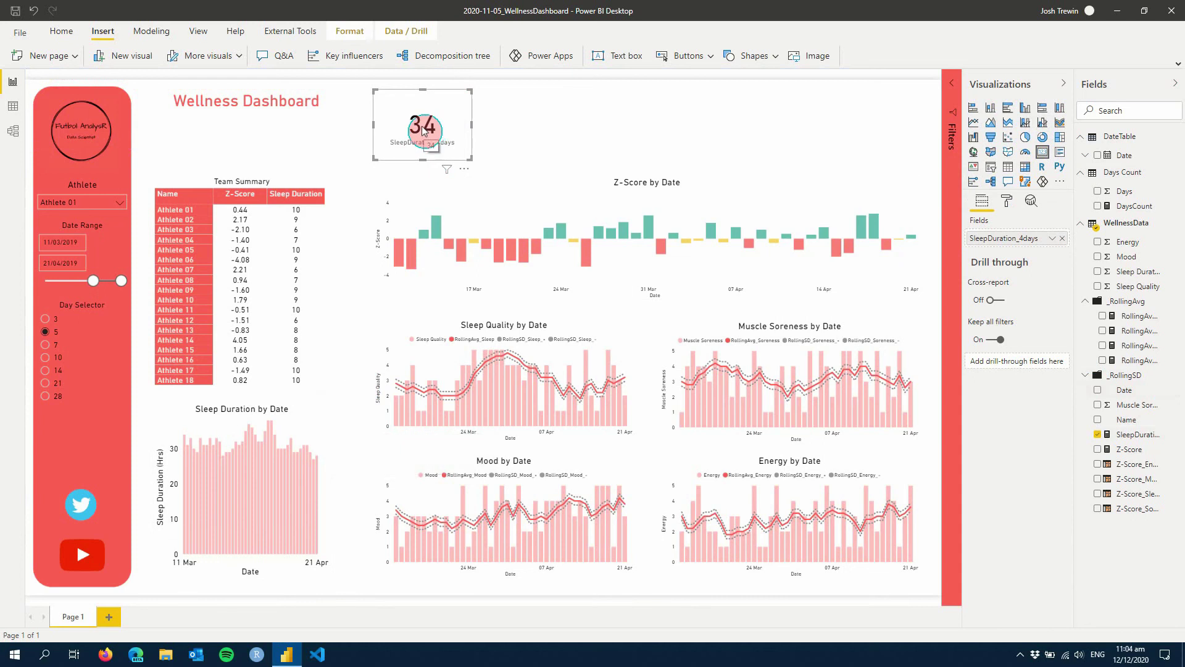
click(1059, 248)
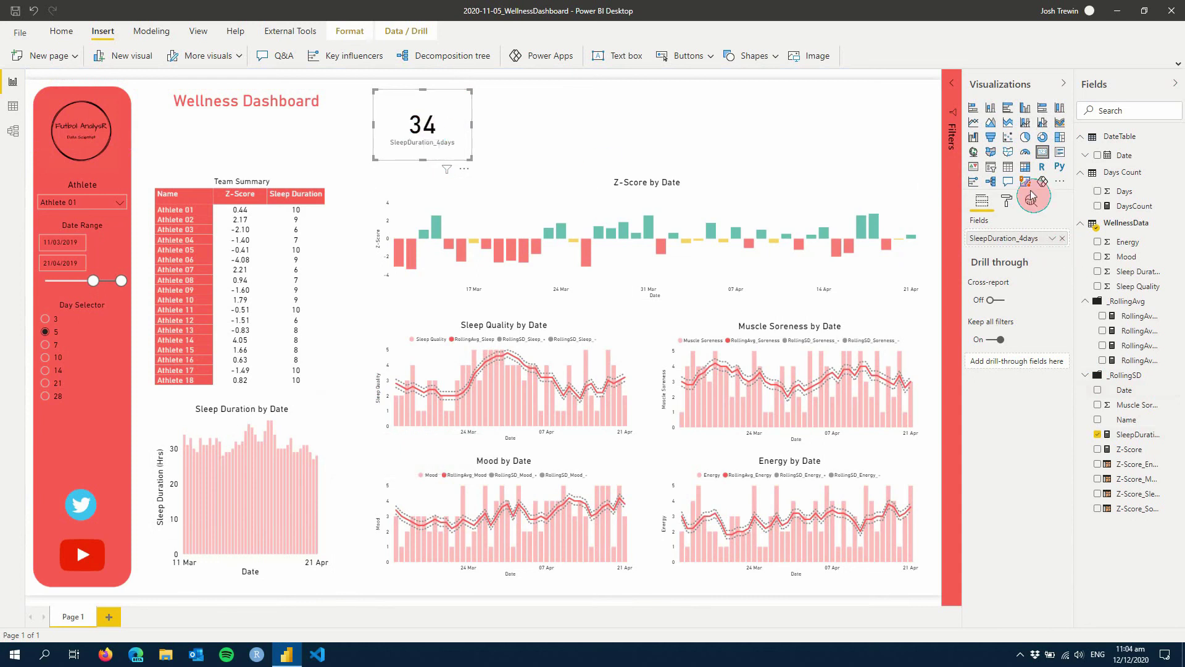
Step: Extend the Date Range slicer's end date to 22/04/2019 and delete the SleepDuration_4days card
click(125, 282)
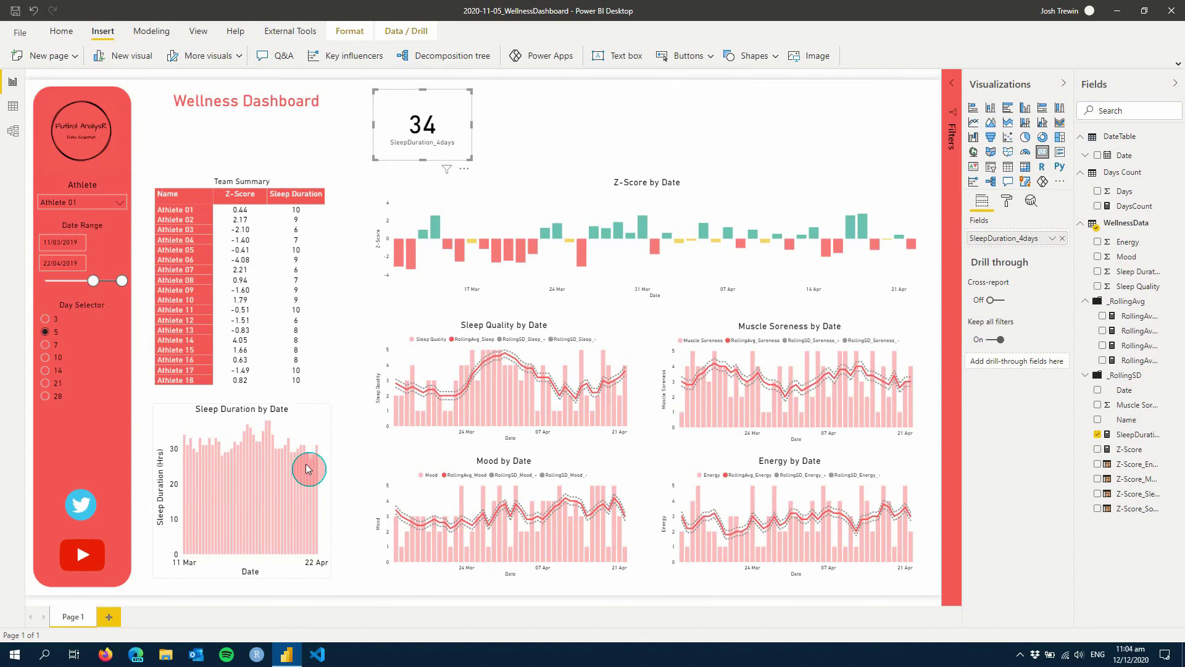
mouse_move(317, 450)
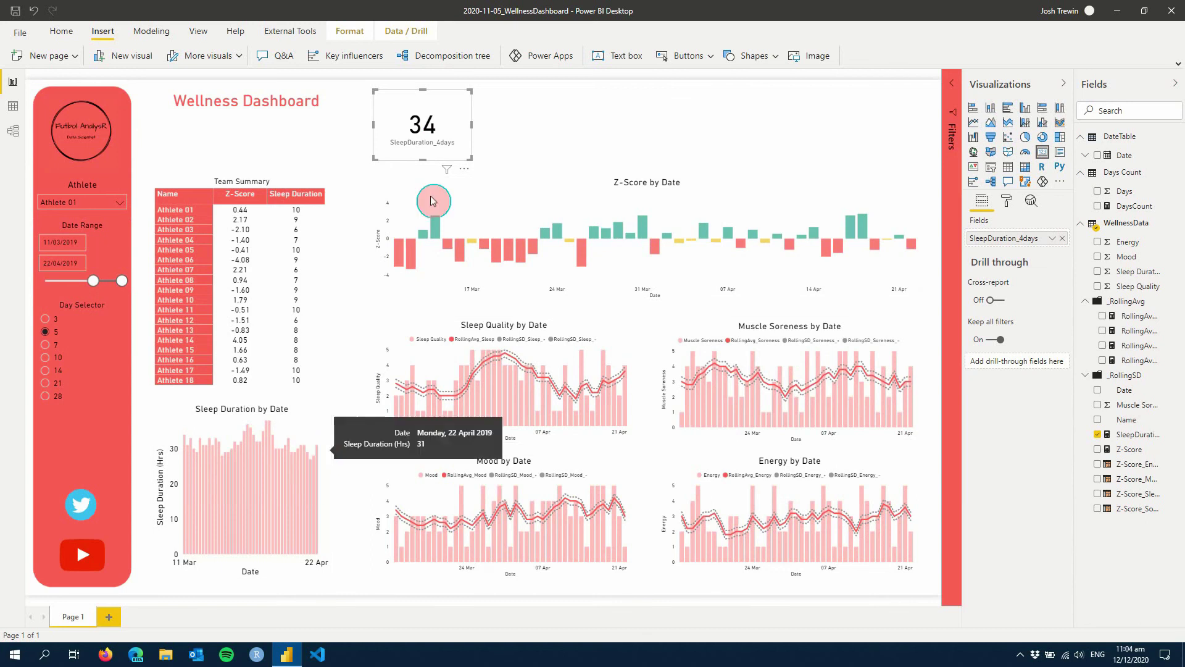
key(Delete)
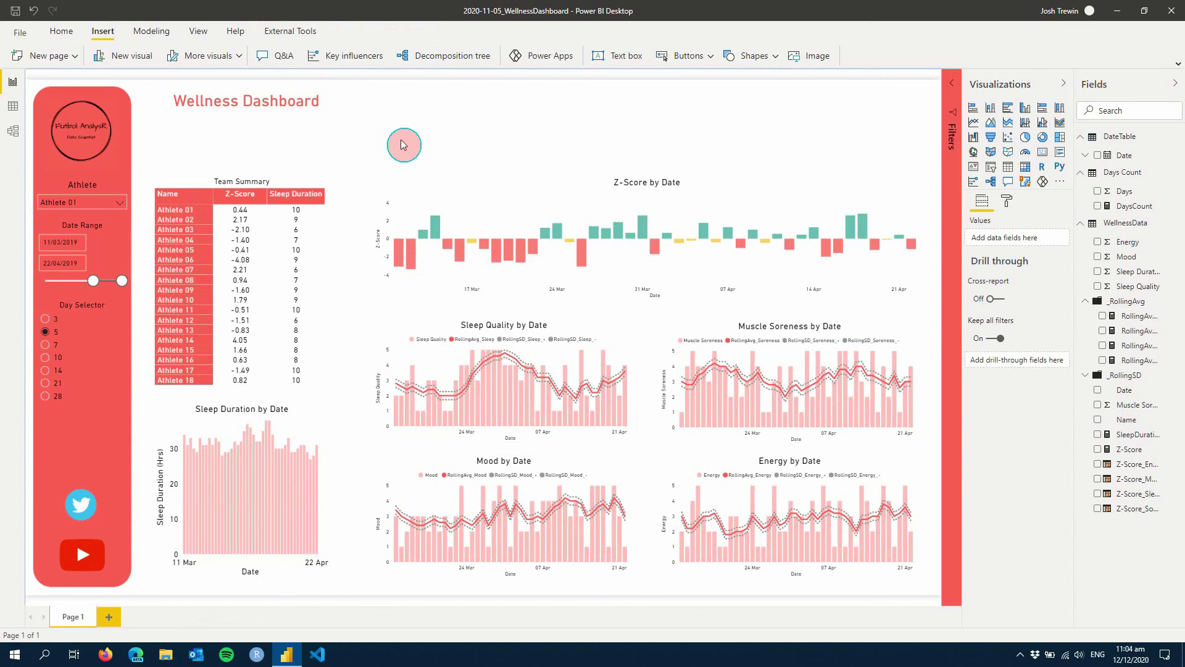
Step: Test the dashboard's Athlete slicer with Athlete 03 and Athlete 06, and leave it on Athlete 01
click(114, 203)
click(71, 281)
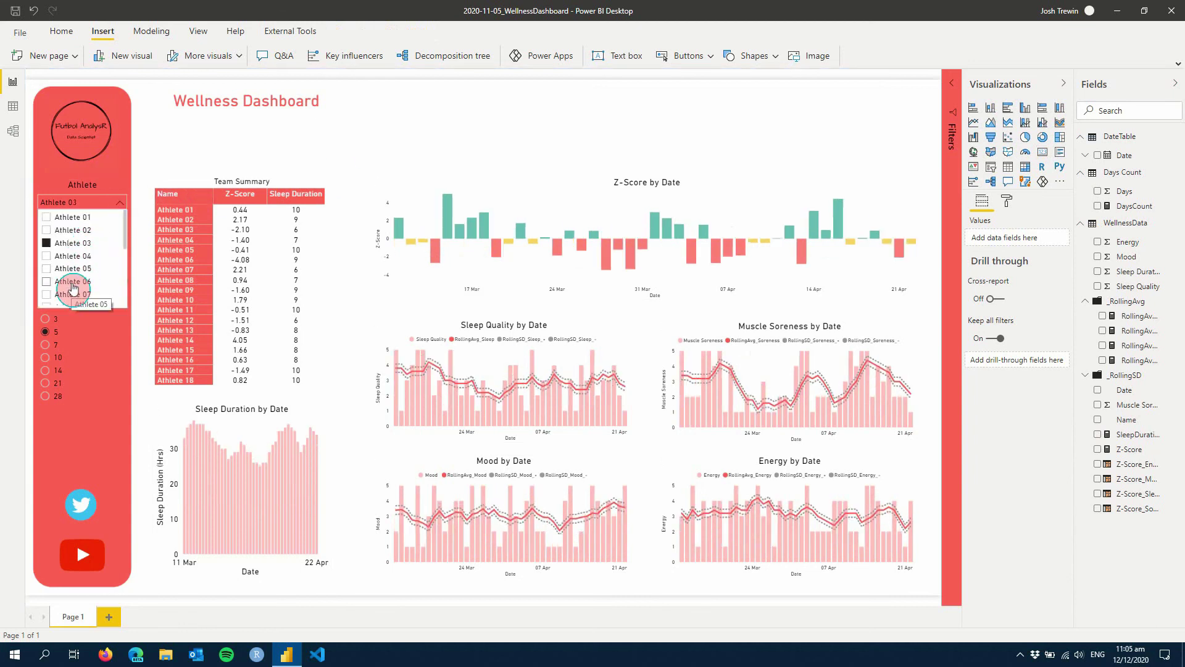
click(80, 242)
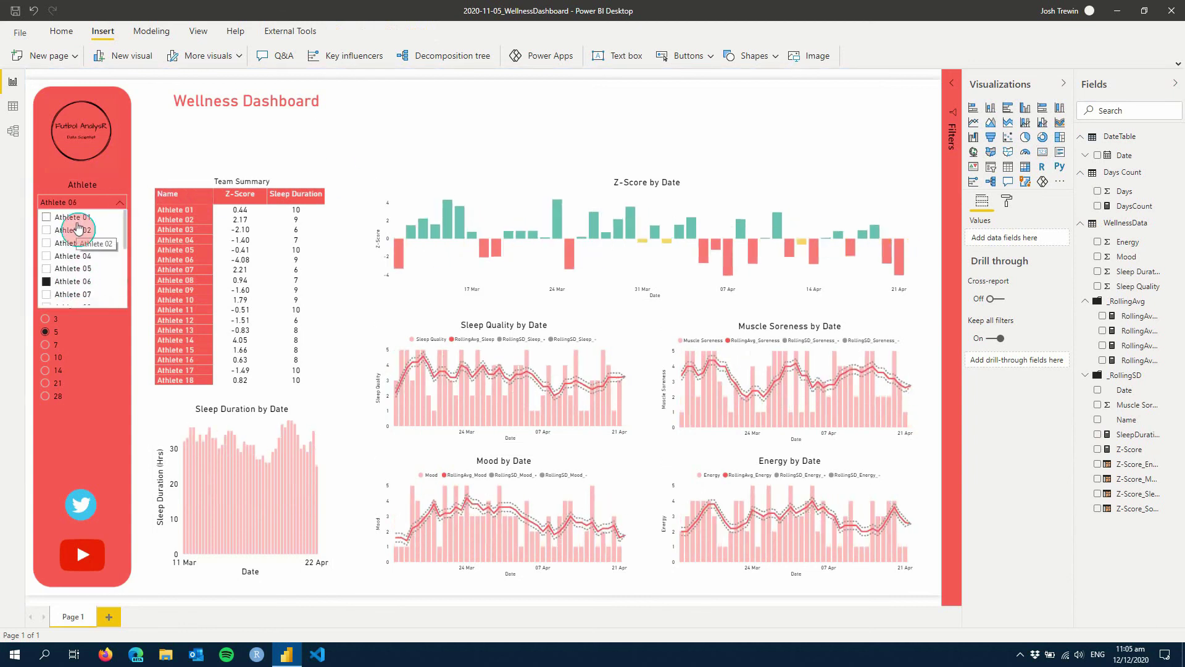
click(73, 217)
click(399, 109)
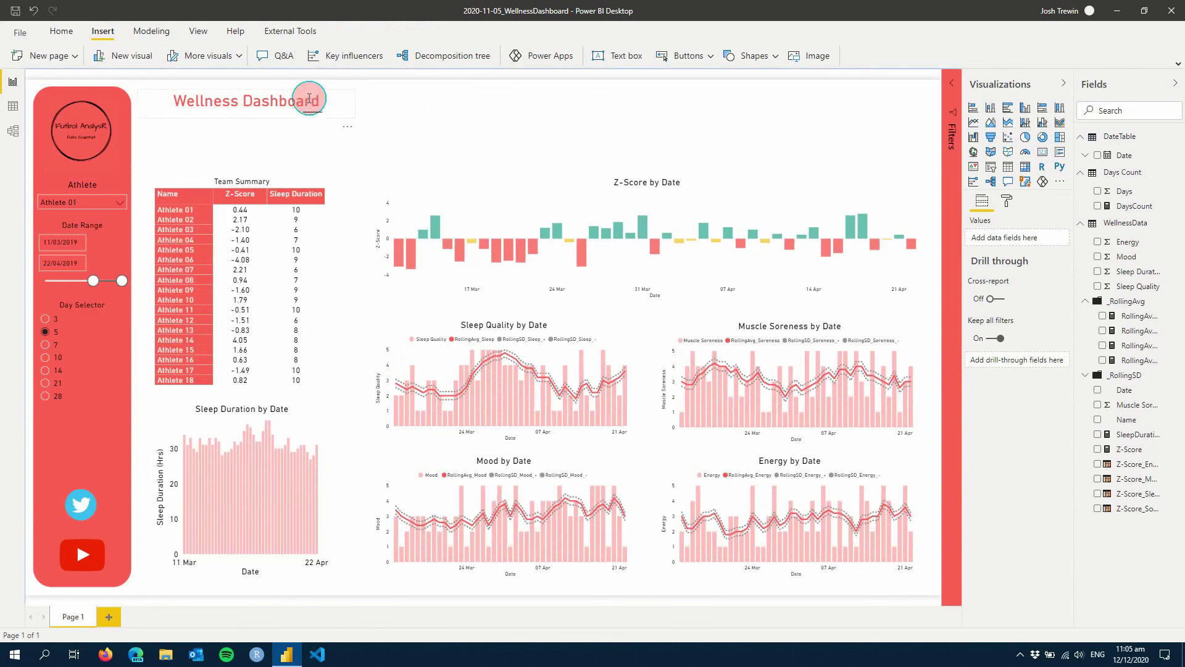
click(244, 103)
click(424, 114)
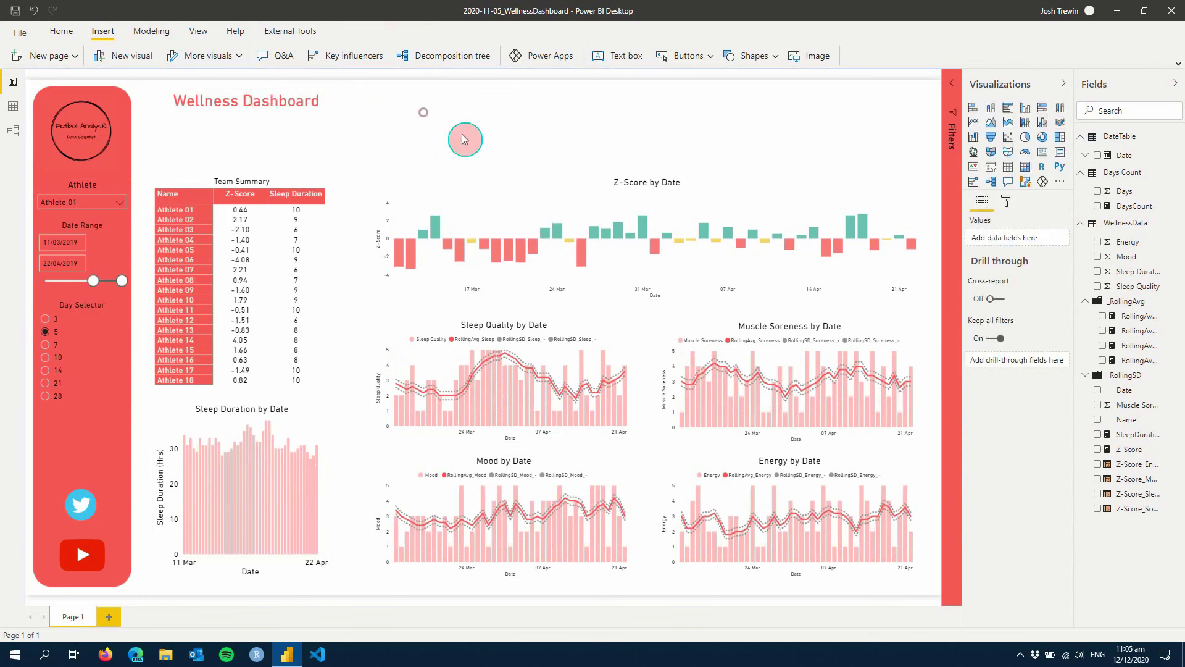